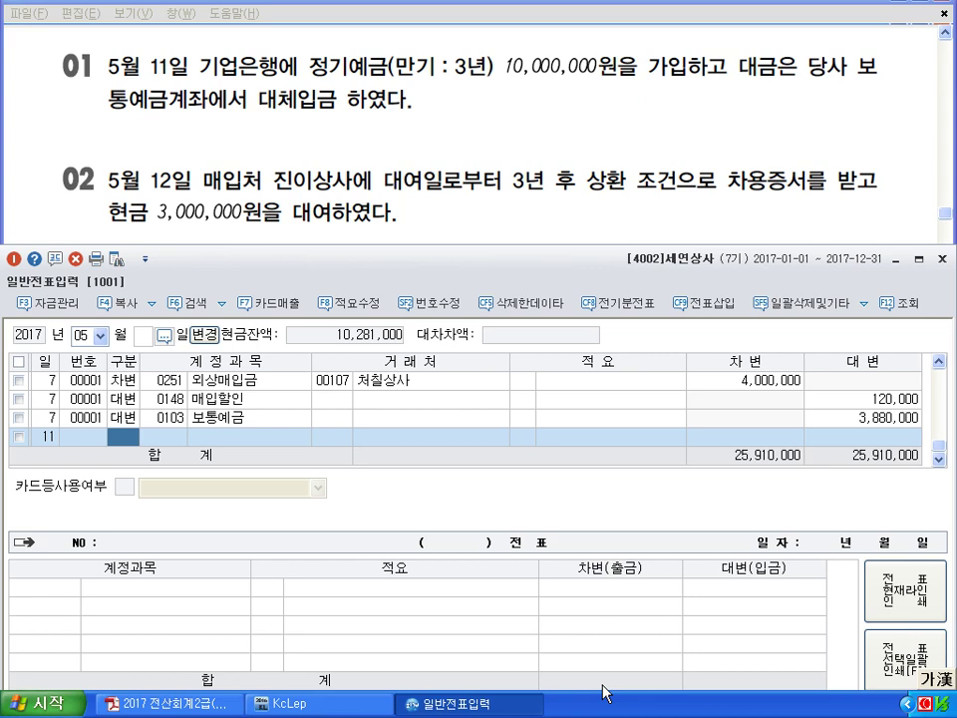
Enter the May 11 credit line for account 0103 보통예금 with an amount of 10,000,000.
{"action": "left_click", "coordinate": [510, 570]}
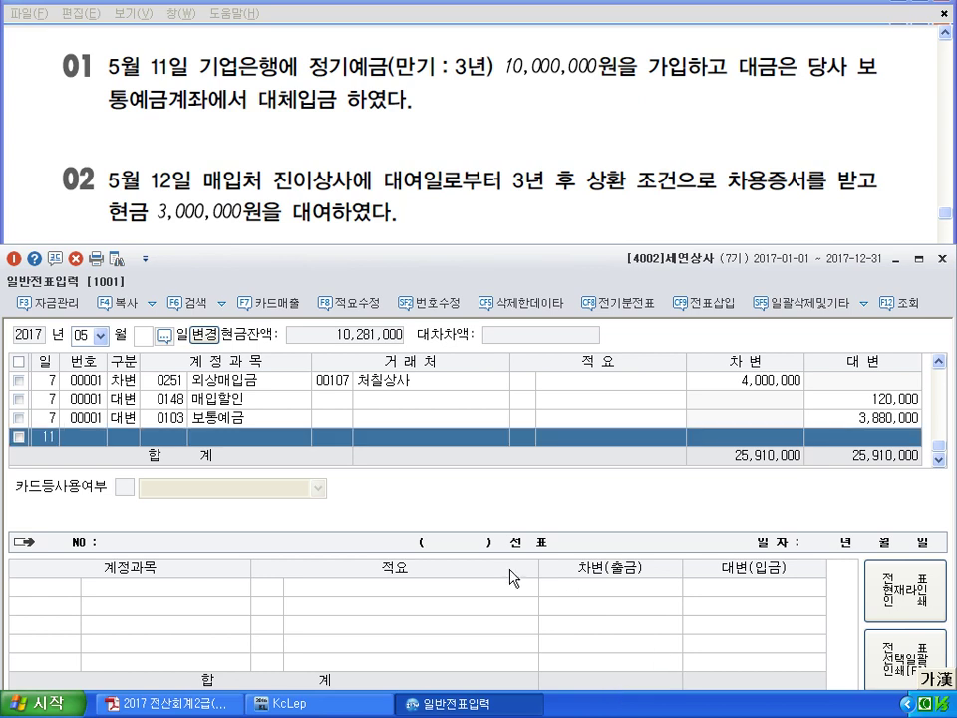
{"action": "left_click", "coordinate": [401, 443]}
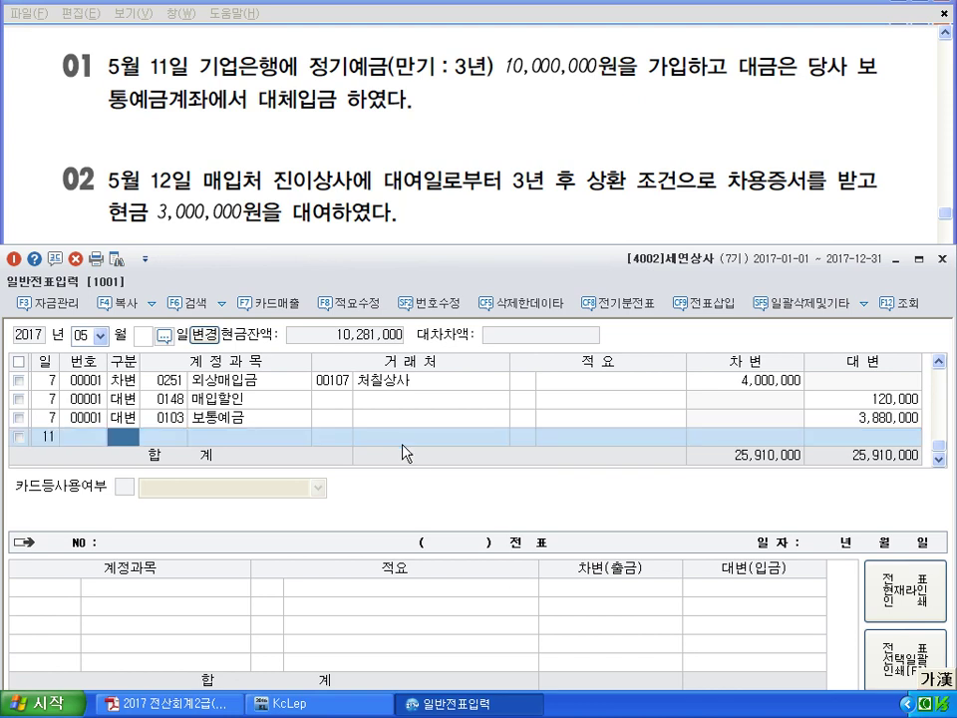
{"action": "type", "text": "410"}
{"action": "key", "text": "Return"}
{"action": "key", "text": "Return"}
{"action": "key", "text": "Return"}
{"action": "type", "text": "10,000,000"}
{"action": "key", "text": "Return"}
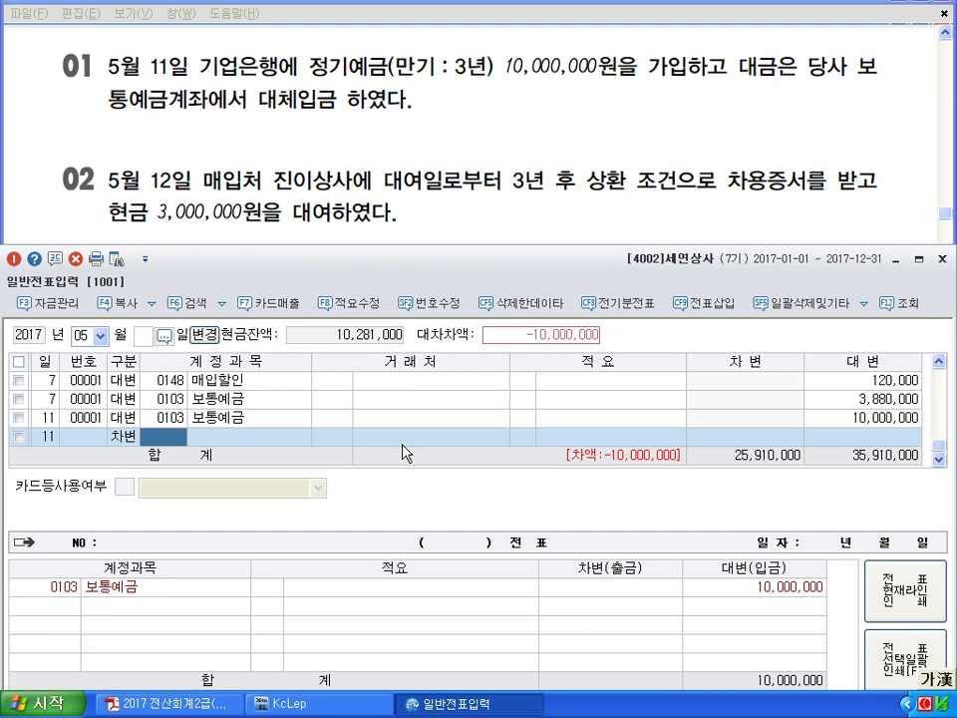
{"action": "type", "text": "정기"}
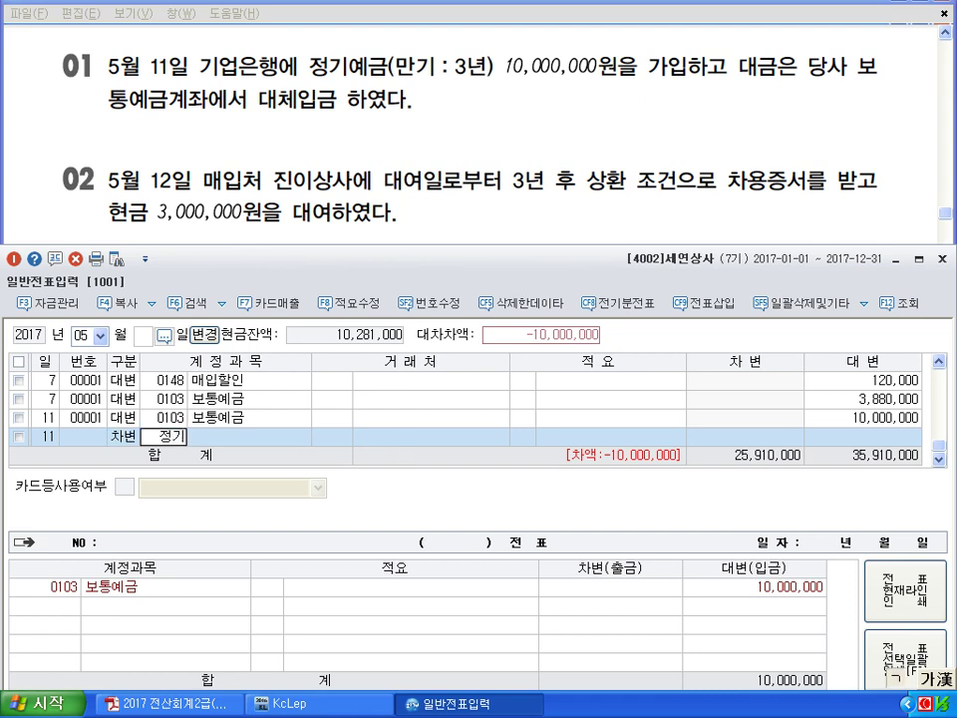
{"action": "key", "text": "Return"}
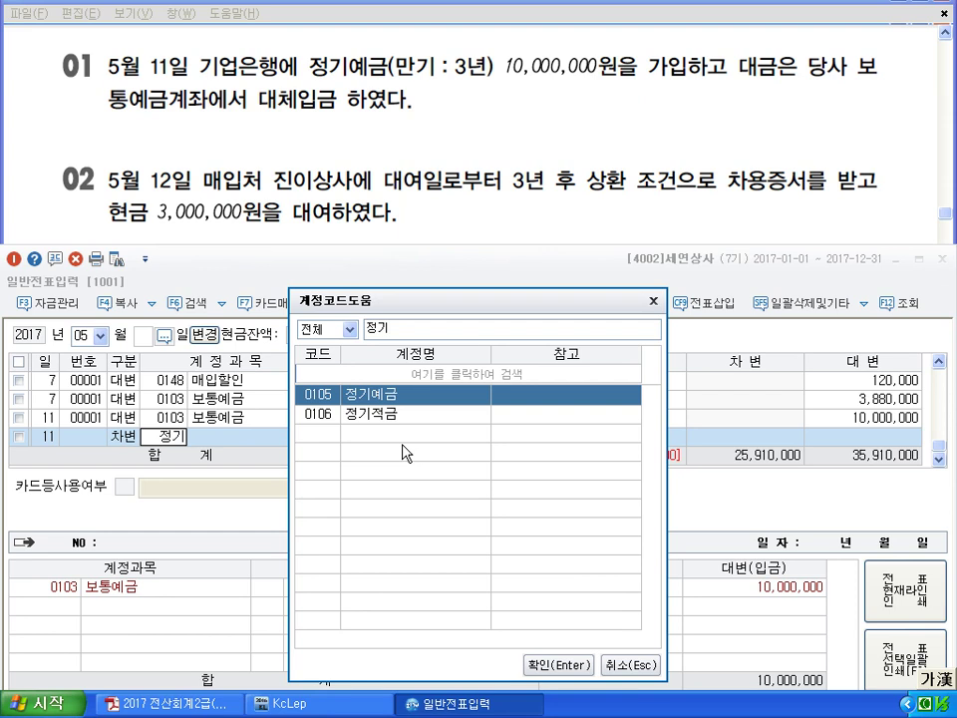
{"action": "left_click", "coordinate": [629, 664]}
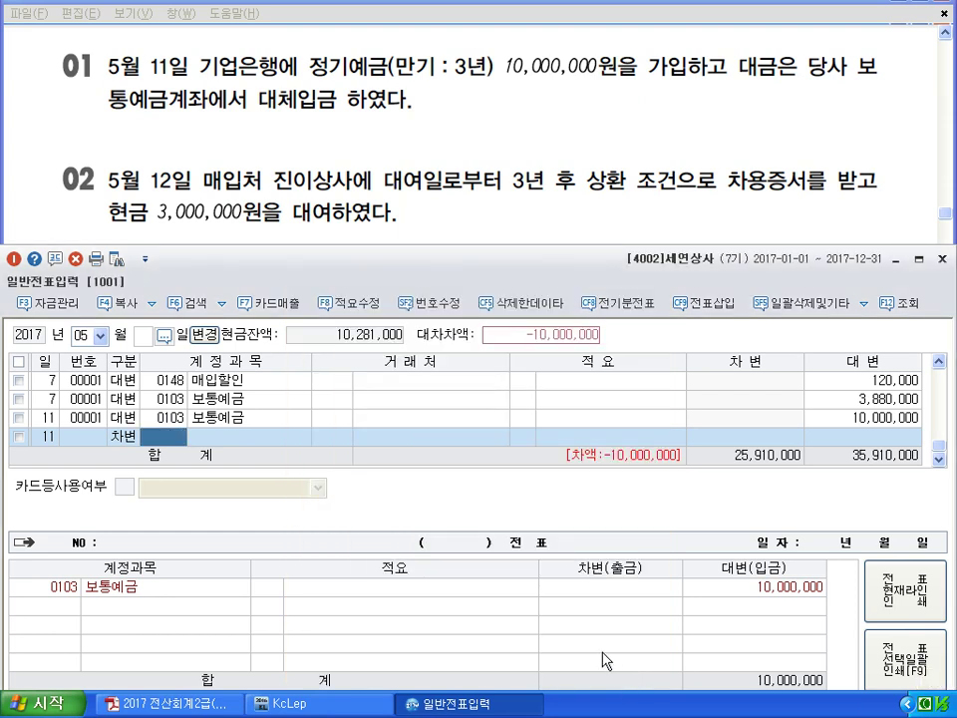
Complete the May 11 debit line with account 0176 장기성예금 for 10,000,000.
{"action": "type", "text": "장기성"}
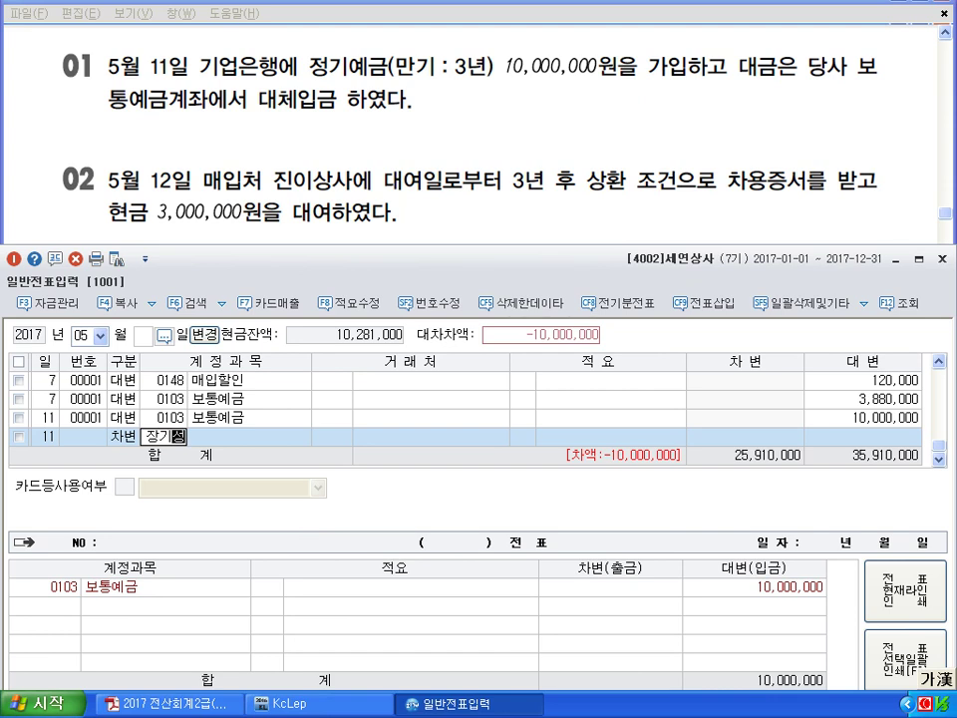
{"action": "key", "text": "Return"}
{"action": "key", "text": "Return"}
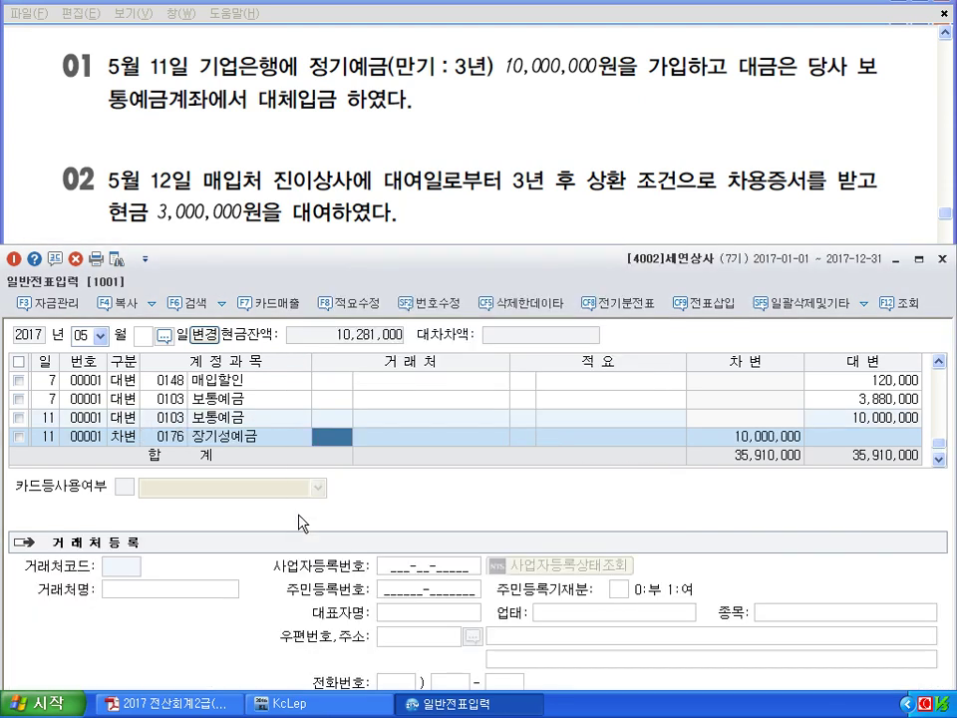
{"action": "key", "text": "Down"}
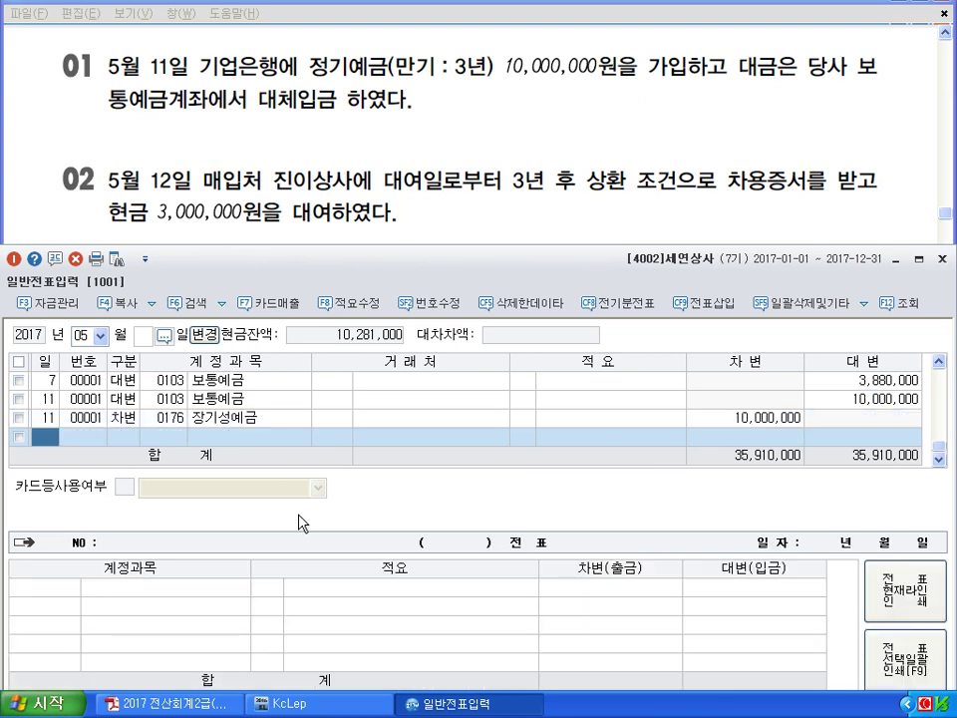
Enter a May 12 credit line for account 0101 현금 with an amount of 3,000,000.
{"action": "type", "text": "12"}
{"action": "key", "text": "Return"}
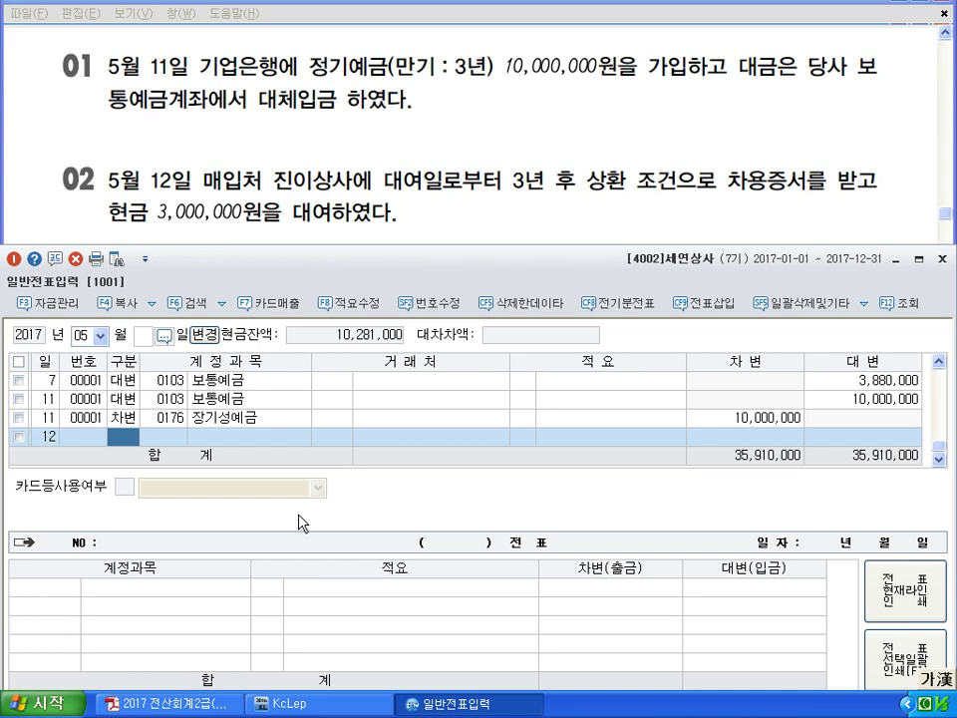
{"action": "type", "text": "4"}
{"action": "key", "text": "Return"}
{"action": "type", "text": "101"}
{"action": "key", "text": "Return"}
{"action": "key", "text": "Return"}
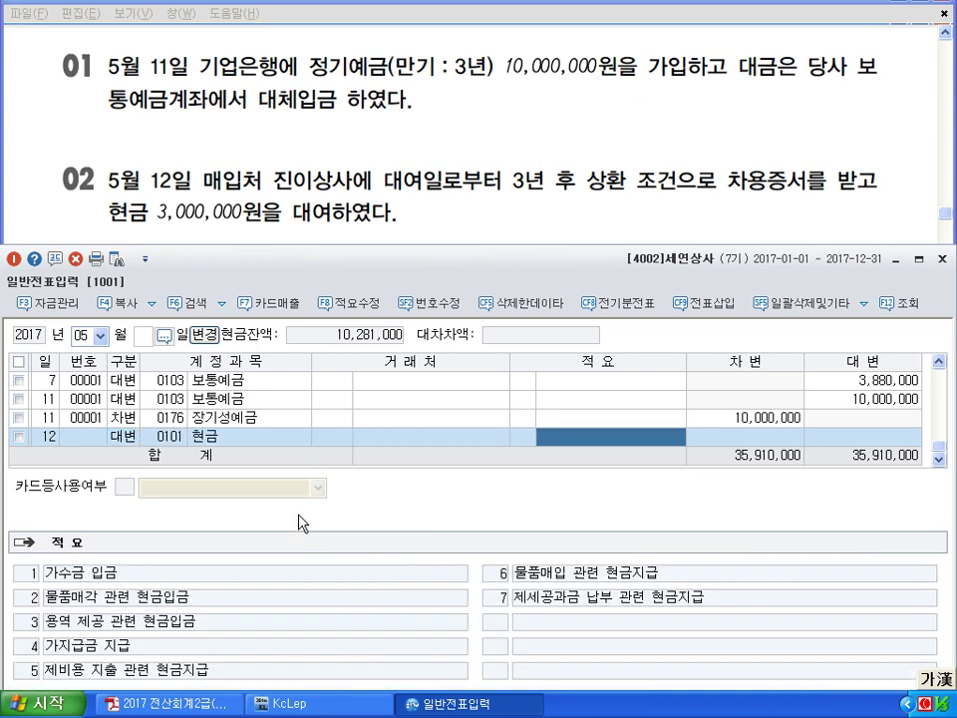
{"action": "key", "text": "Return"}
{"action": "type", "text": "3,000,000"}
{"action": "key", "text": "Return"}
Add the May 12 debit line for account 0179 장기대여금, 3,000,000, with customer 00102 진이상사.
{"action": "key", "text": "Return"}
{"action": "type", "text": "3"}
{"action": "key", "text": "Return"}
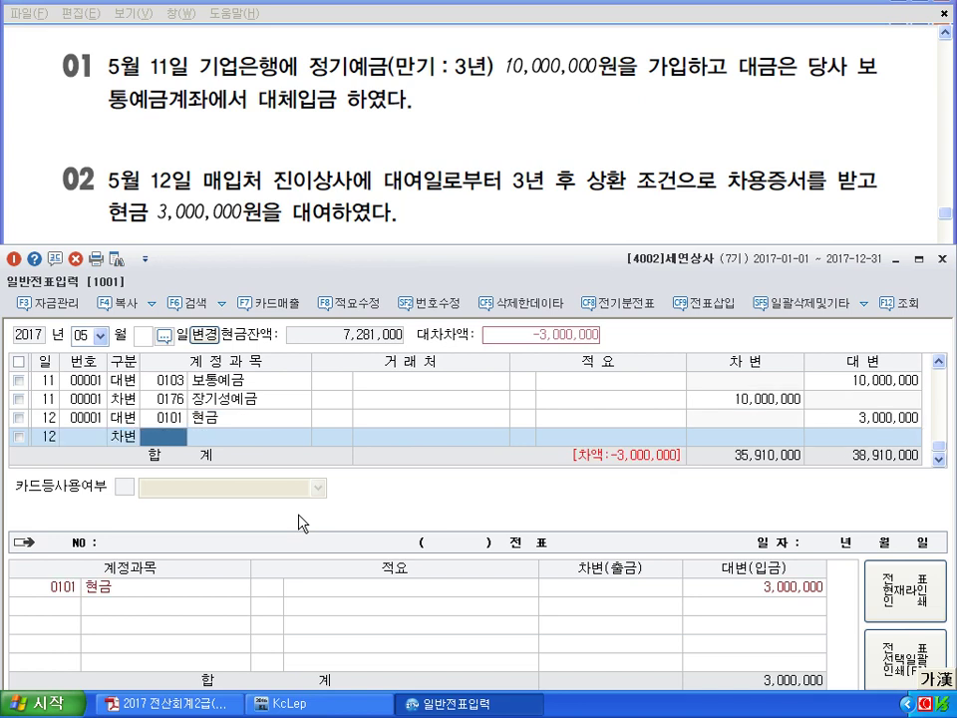
{"action": "type", "text": "장기대"}
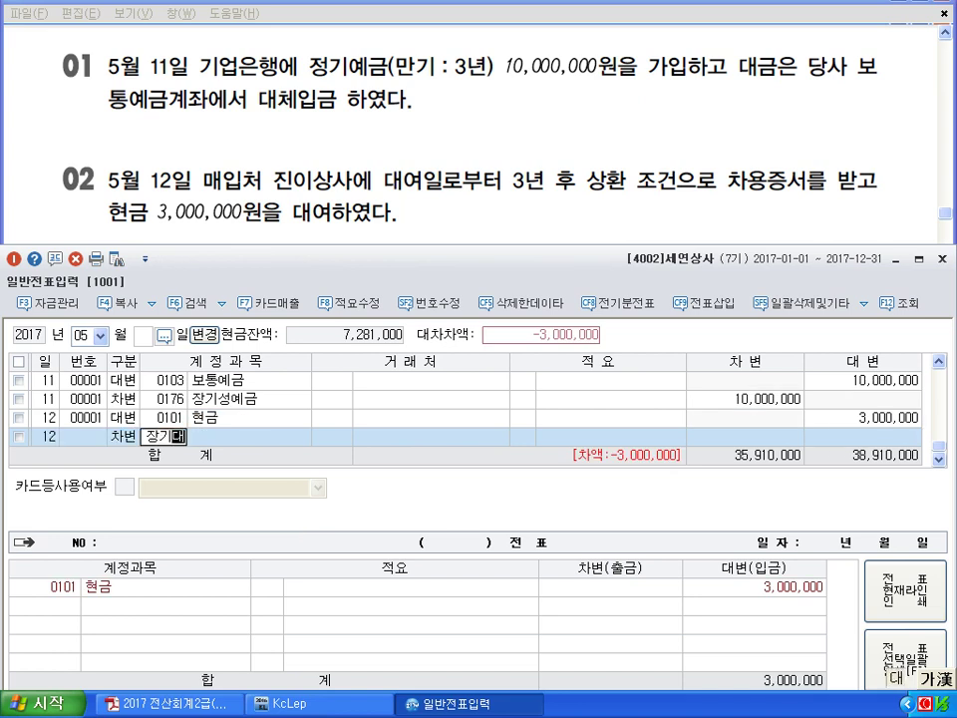
{"action": "key", "text": "Return"}
{"action": "key", "text": "Return"}
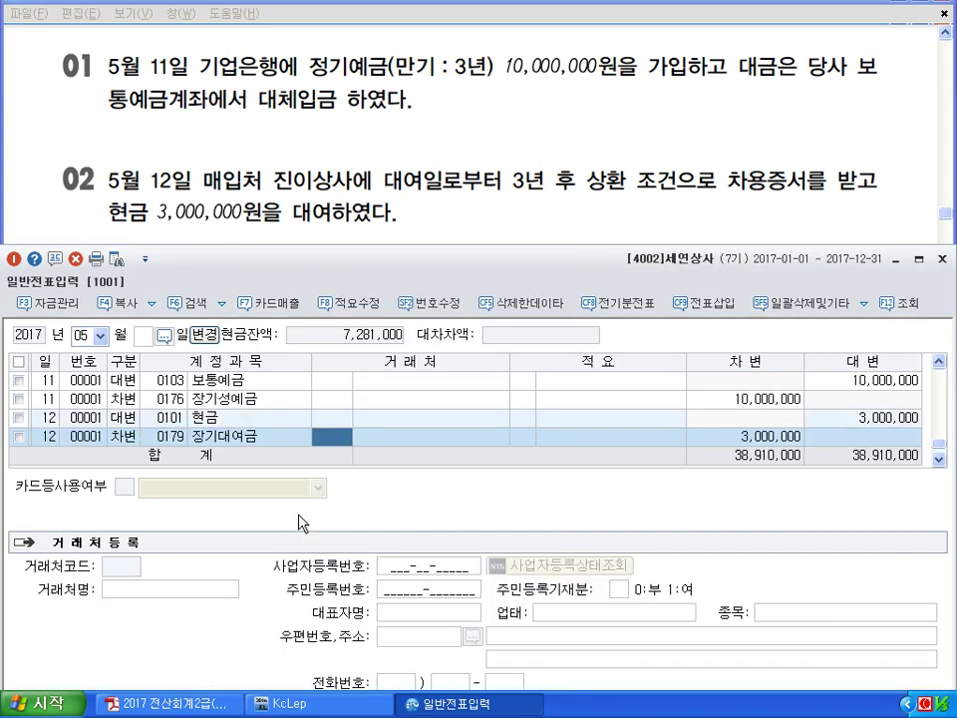
{"action": "type", "text": "102"}
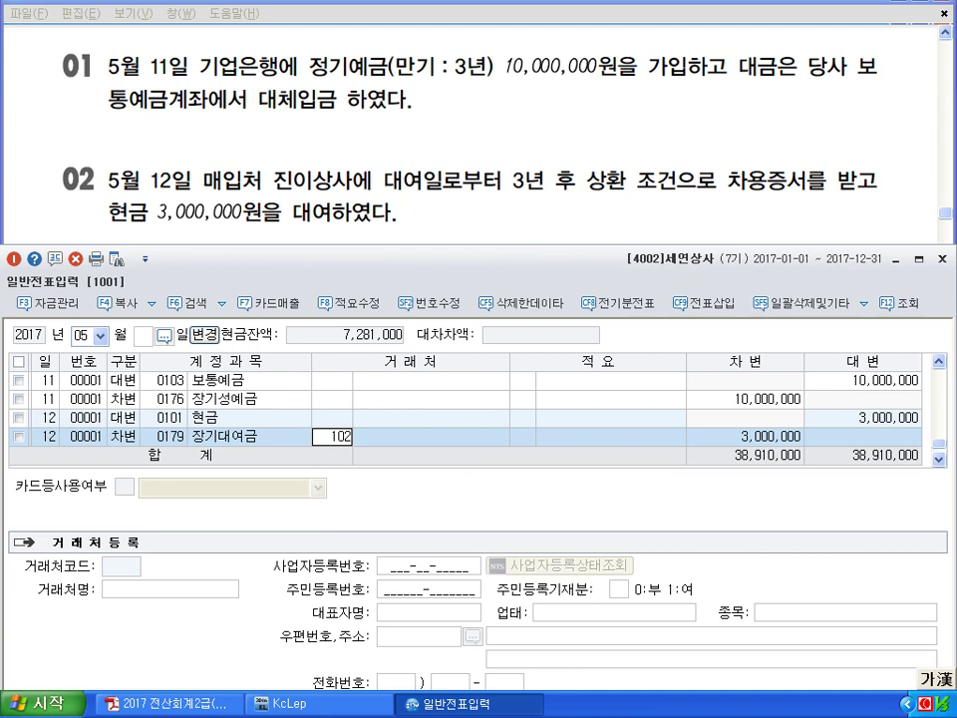
{"action": "key", "text": "Return"}
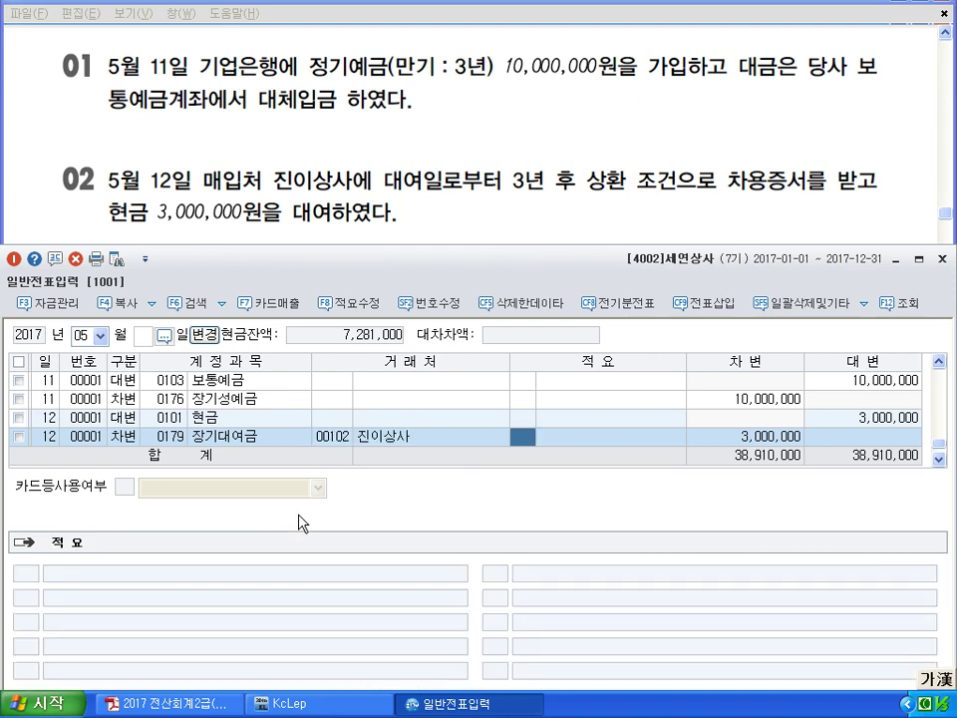
{"action": "key", "text": "Return"}
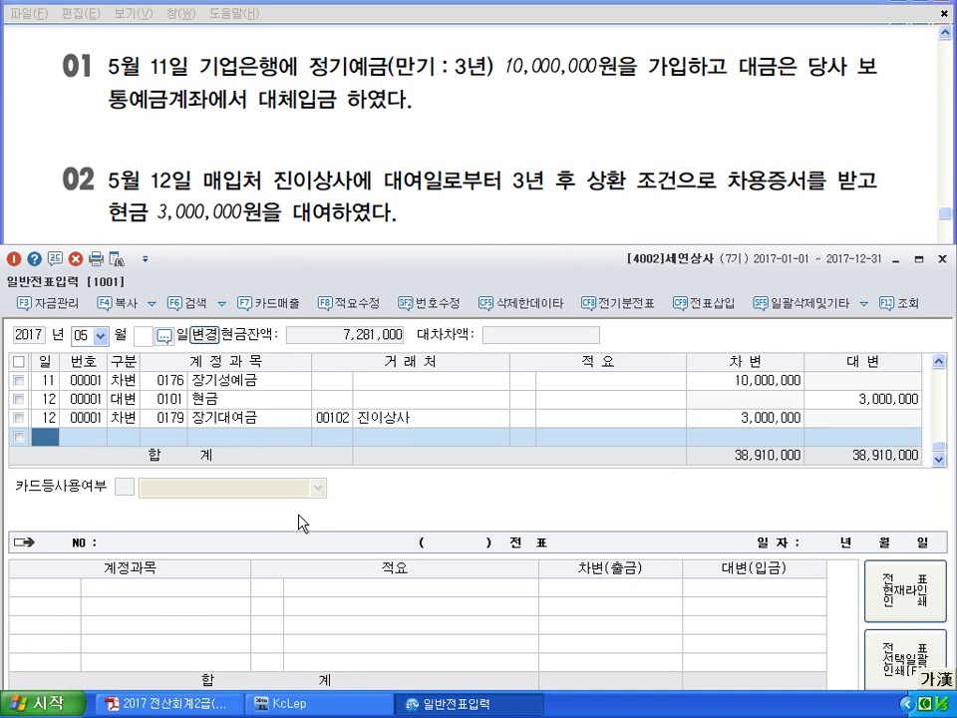
Enter a May 13 debit line for account 0179 장기대여금 with customer 00103 서삼상사 and amount 6,000,000.
{"action": "scroll", "coordinate": [469, 129], "scroll_direction": "down", "scroll_amount": 5}
{"action": "type", "text": "13"}
{"action": "key", "text": "Return"}
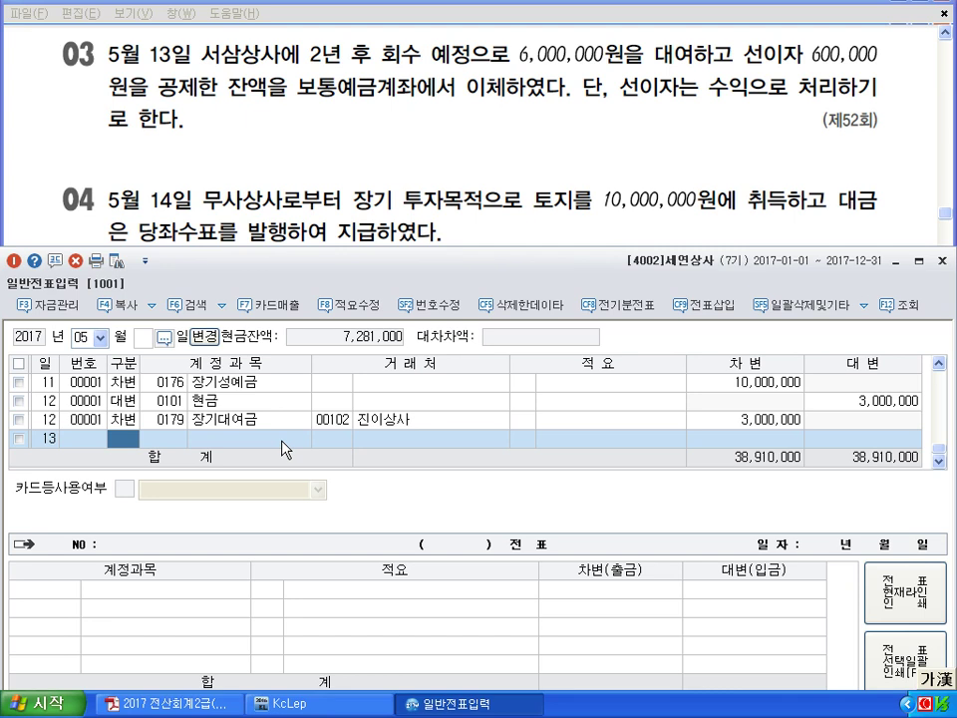
{"action": "key", "text": "Return"}
{"action": "key", "text": "Return"}
{"action": "type", "text": "103"}
{"action": "key", "text": "Return"}
{"action": "key", "text": "Return"}
{"action": "type", "text": "6000000"}
{"action": "key", "text": "Return"}
Add a May 13 credit line for account 0901 이자수익 with an amount of 600,000.
{"action": "key", "text": "Return"}
{"action": "key", "text": "Return"}
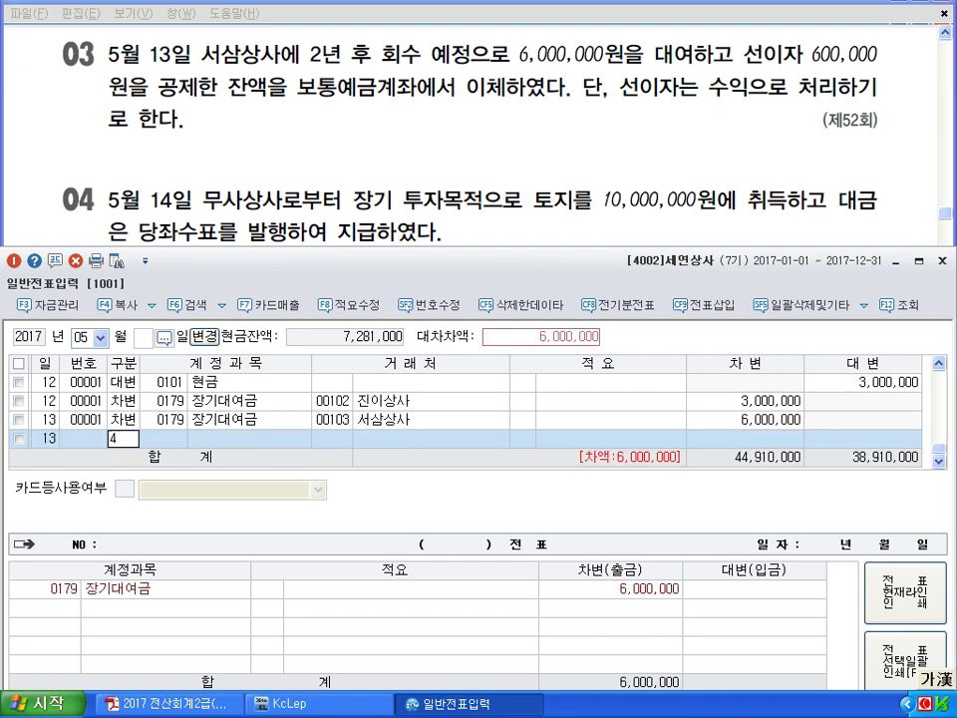
{"action": "type", "text": "4"}
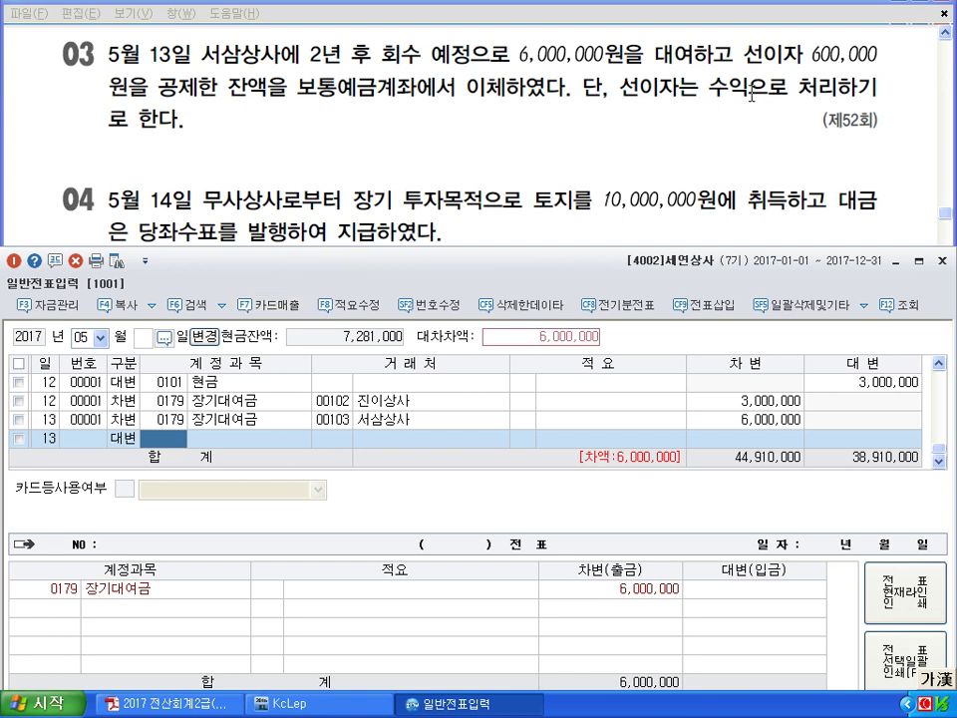
{"action": "type", "text": "901"}
{"action": "key", "text": "Return"}
{"action": "key", "text": "Return"}
{"action": "key", "text": "Return"}
{"action": "type", "text": "6000000"}
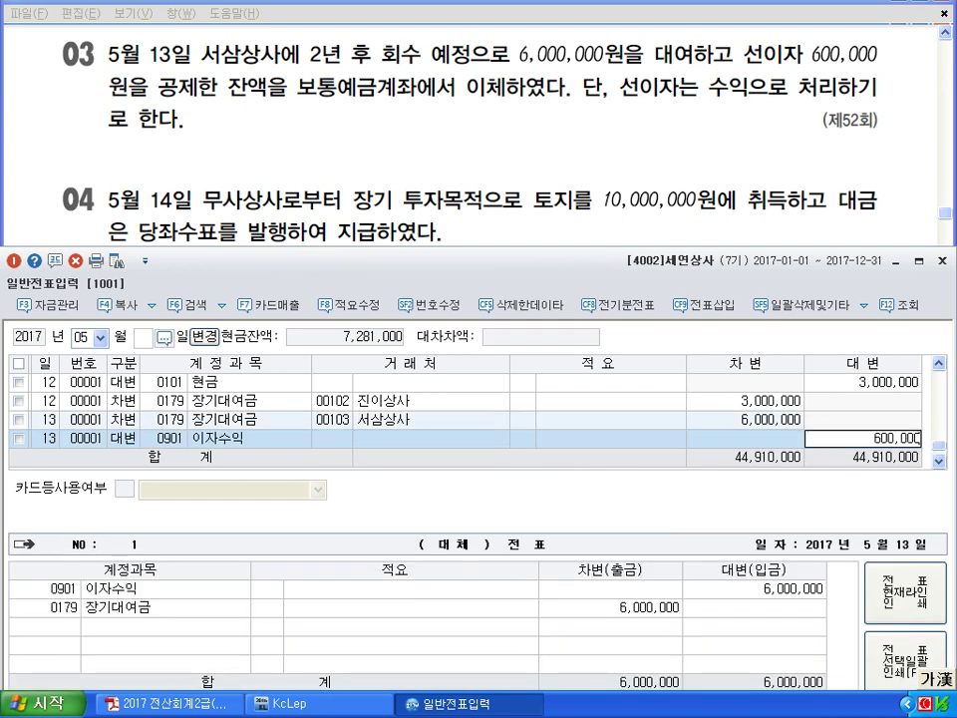
Credit the remaining 5,400,000 of the May 13 entry to account 0103 보통예금.
{"action": "key", "text": "Return"}
{"action": "type", "text": "103"}
{"action": "key", "text": "Return"}
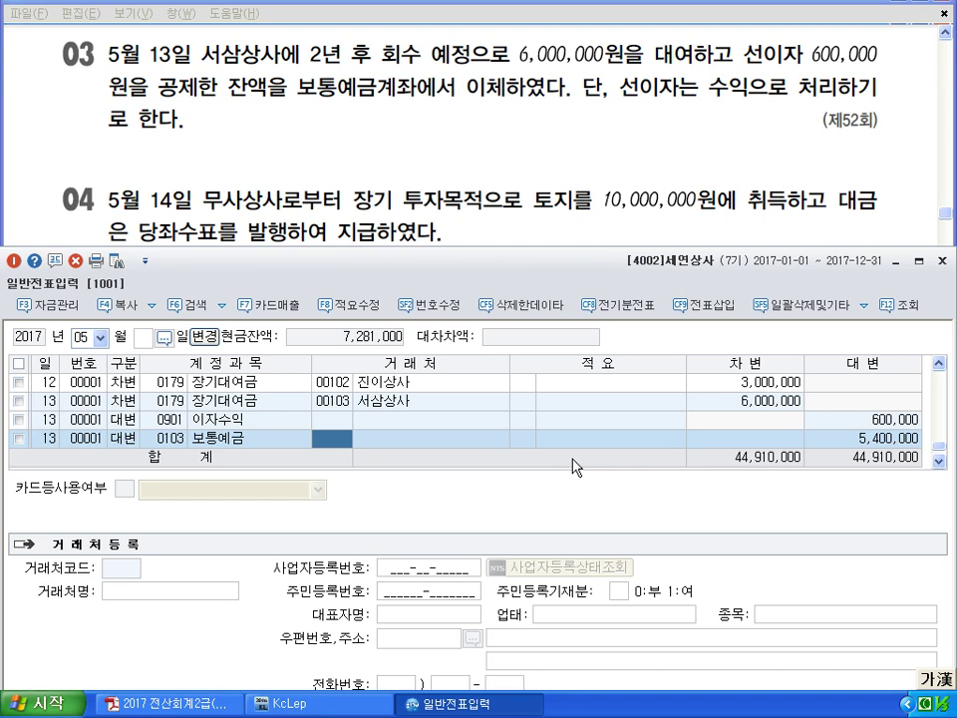
{"action": "key", "text": "Return"}
{"action": "key", "text": "Return"}
{"action": "key", "text": "Return"}
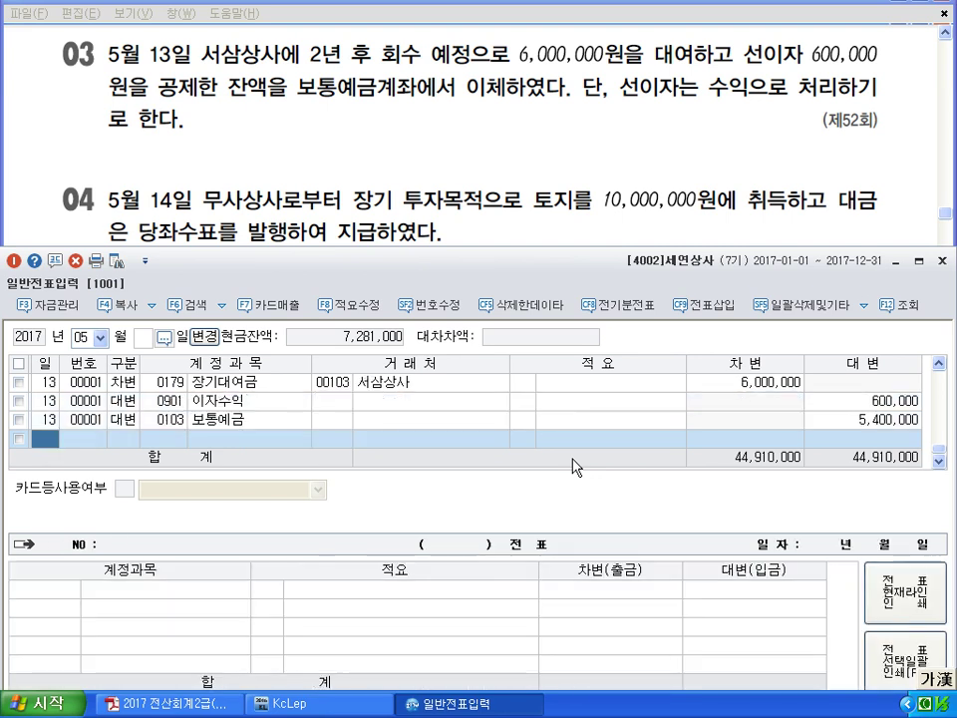
Enter a May 14 debit line for account 0183 투자부동산, found by searching 투자, with an amount of 10,000,000.
{"action": "type", "text": "14"}
{"action": "key", "text": "Return"}
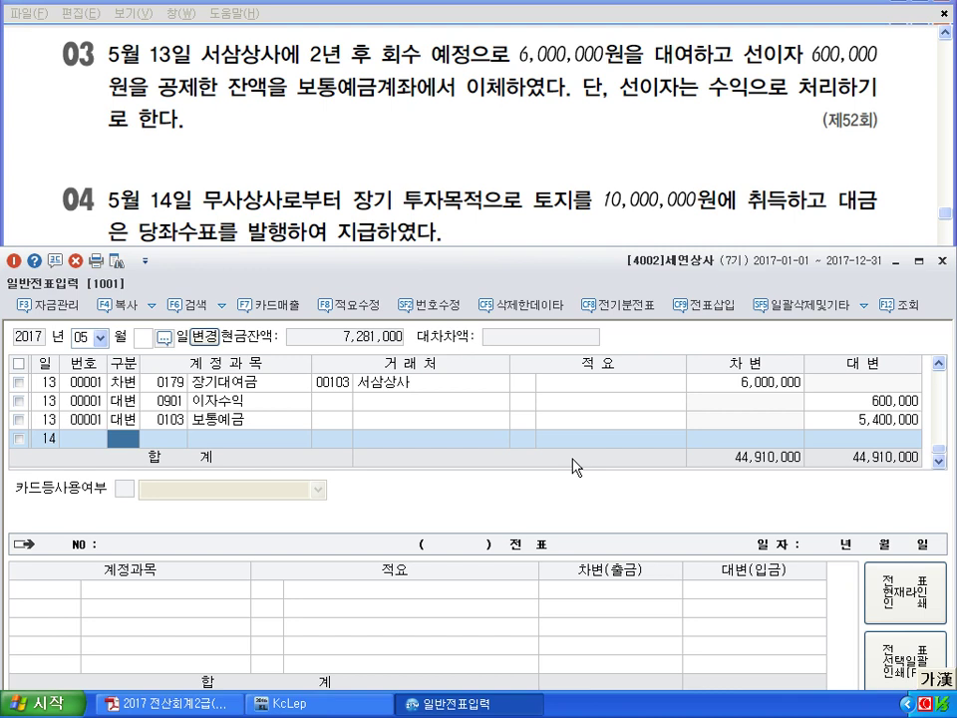
{"action": "type", "text": "3"}
{"action": "key", "text": "Return"}
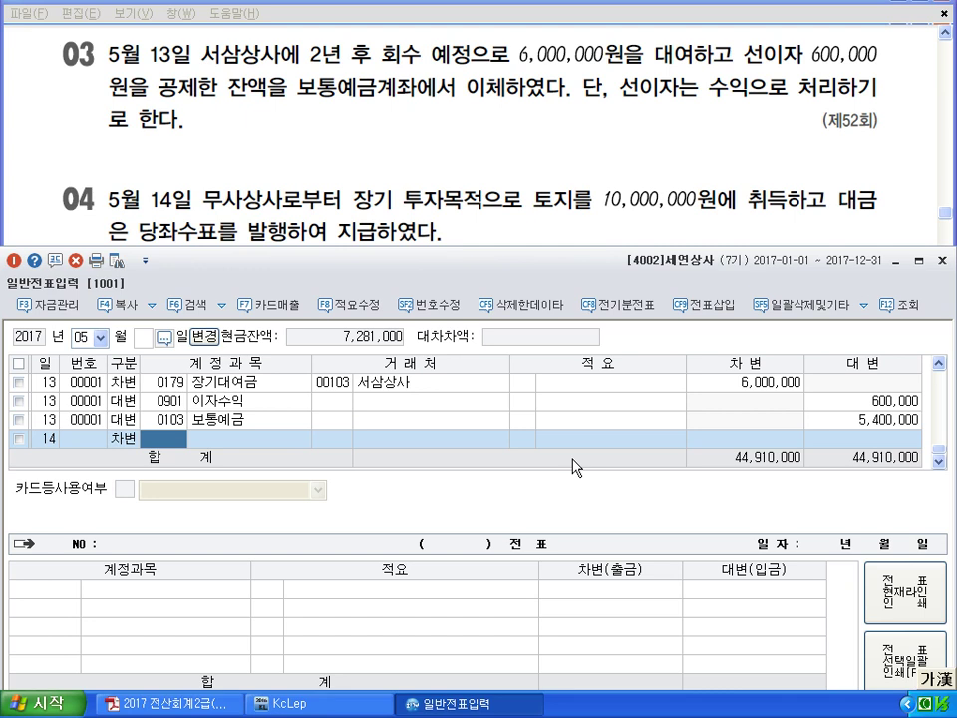
{"action": "type", "text": "투재"}
{"action": "key", "text": "Return"}
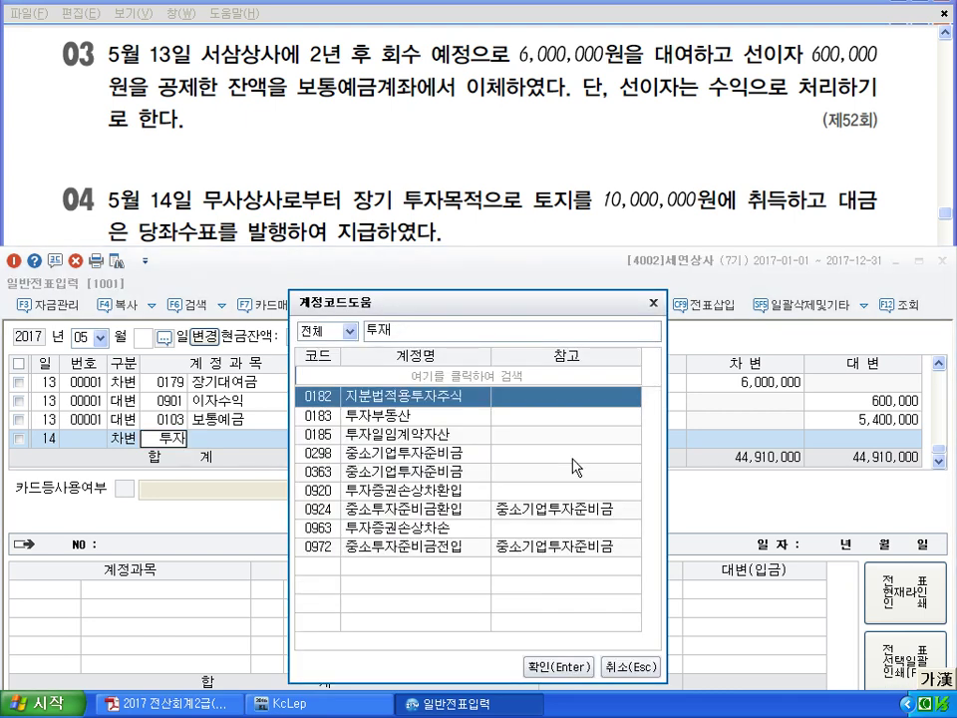
{"action": "key", "text": "Down"}
{"action": "key", "text": "Return"}
{"action": "key", "text": "Return"}
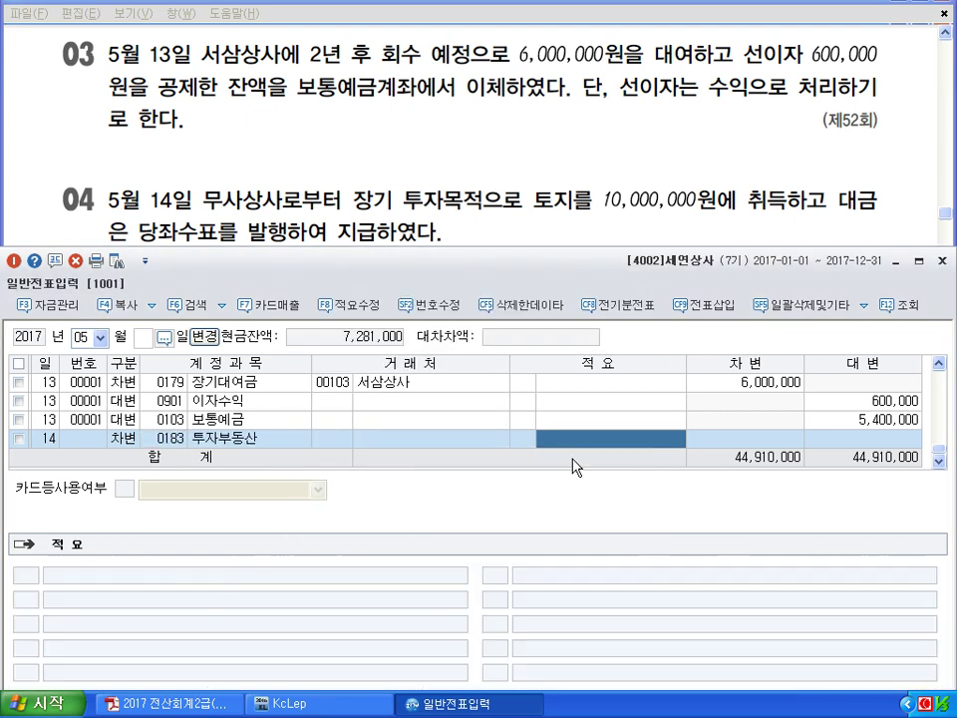
{"action": "key", "text": "Return"}
{"action": "type", "text": "10,000,000"}
{"action": "key", "text": "Return"}
Add the May 14 credit line for 10,000,000 with account 0103 보통예금, and enter code 102 for the line.
{"action": "key", "text": "Return"}
{"action": "type", "text": "4"}
{"action": "key", "text": "Return"}
{"action": "type", "text": "103"}
{"action": "key", "text": "Return"}
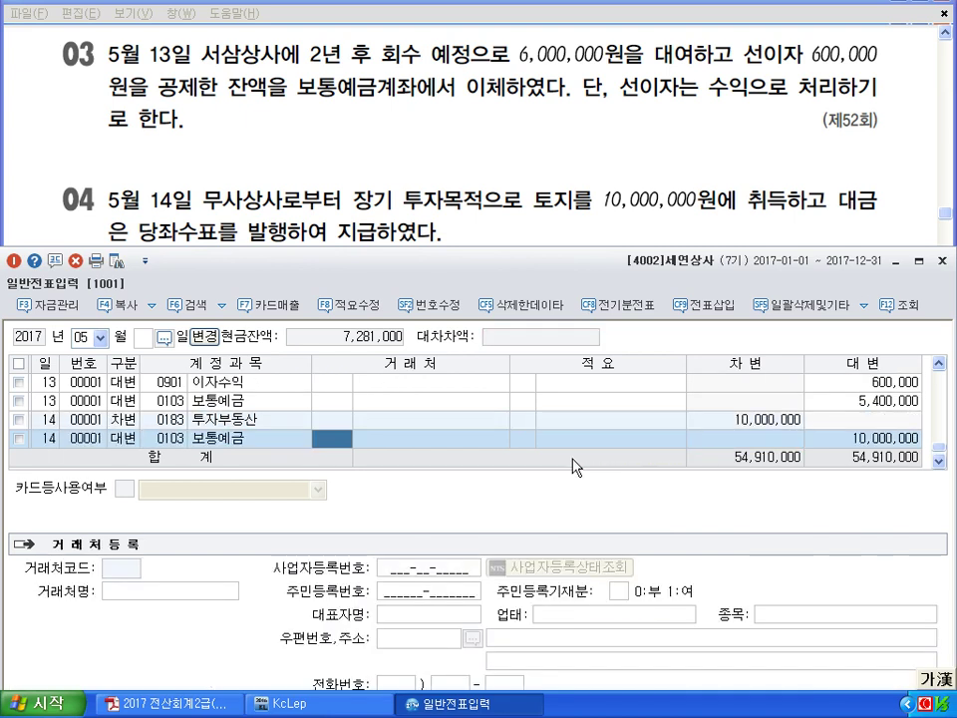
{"action": "type", "text": "102"}
{"action": "key", "text": "Return"}
{"action": "key", "text": "Return"}
{"action": "key", "text": "Return"}
{"action": "key", "text": "Return"}
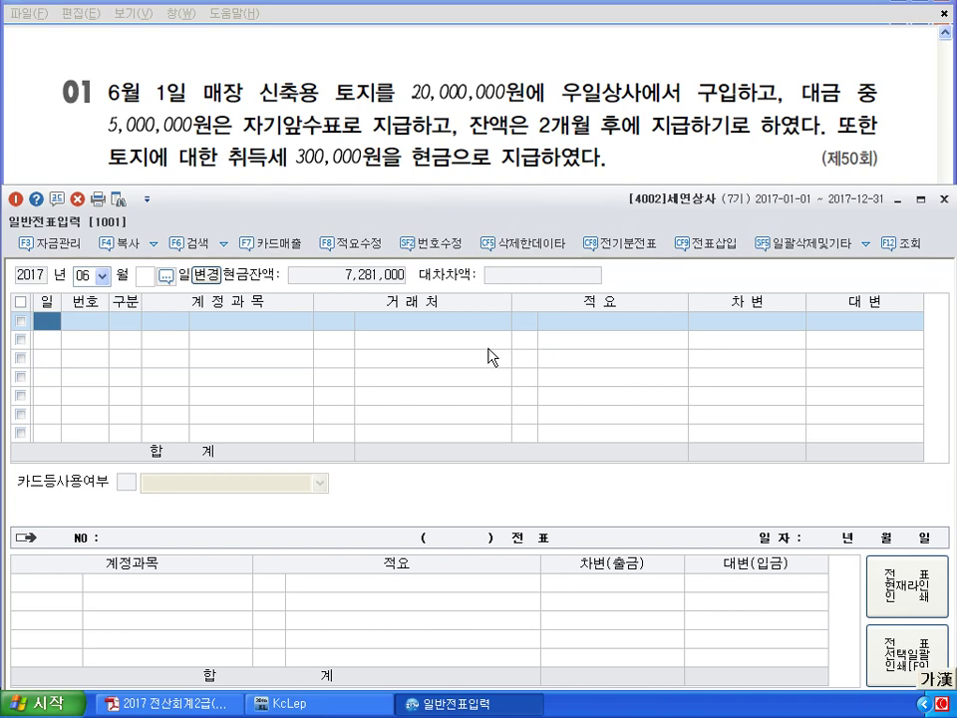
Enter a June 1 debit line for account 0201 토지 with an amount of 20,000,000.
{"action": "type", "text": "1"}
{"action": "key", "text": "Return"}
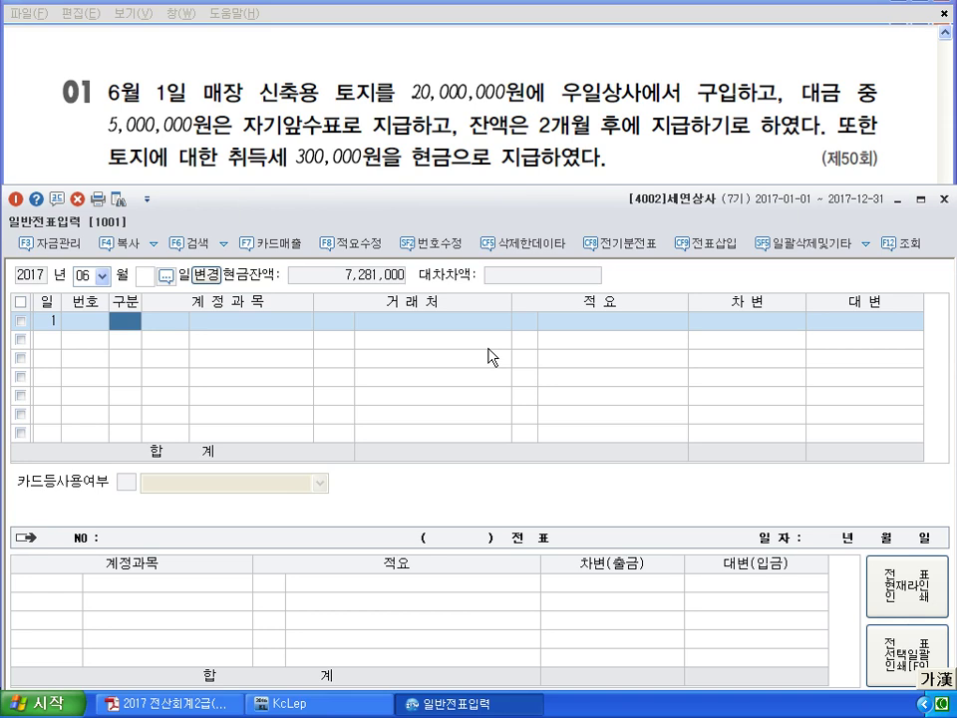
{"action": "type", "text": "3"}
{"action": "key", "text": "Return"}
{"action": "type", "text": "201"}
{"action": "key", "text": "Return"}
{"action": "key", "text": "Return"}
{"action": "key", "text": "Return"}
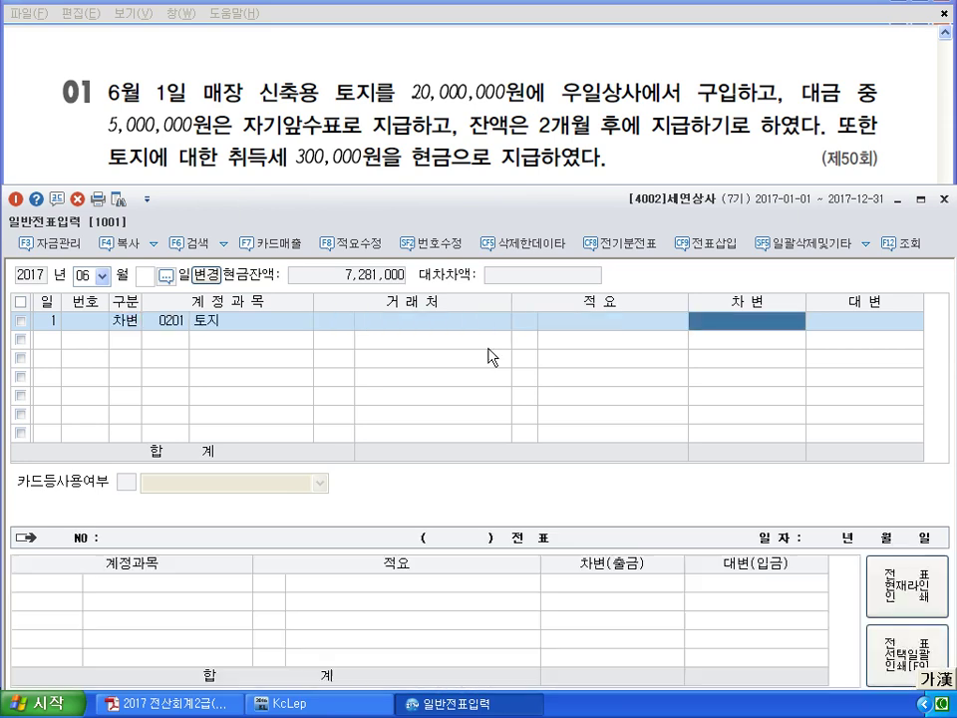
{"action": "type", "text": "20000000"}
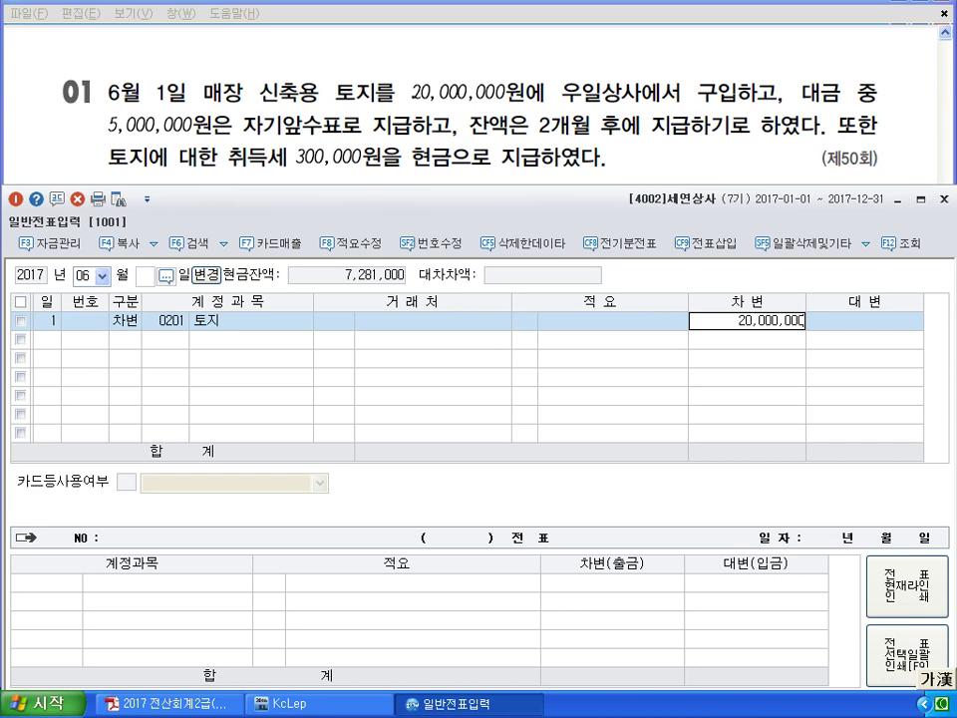
{"action": "key", "text": "Return"}
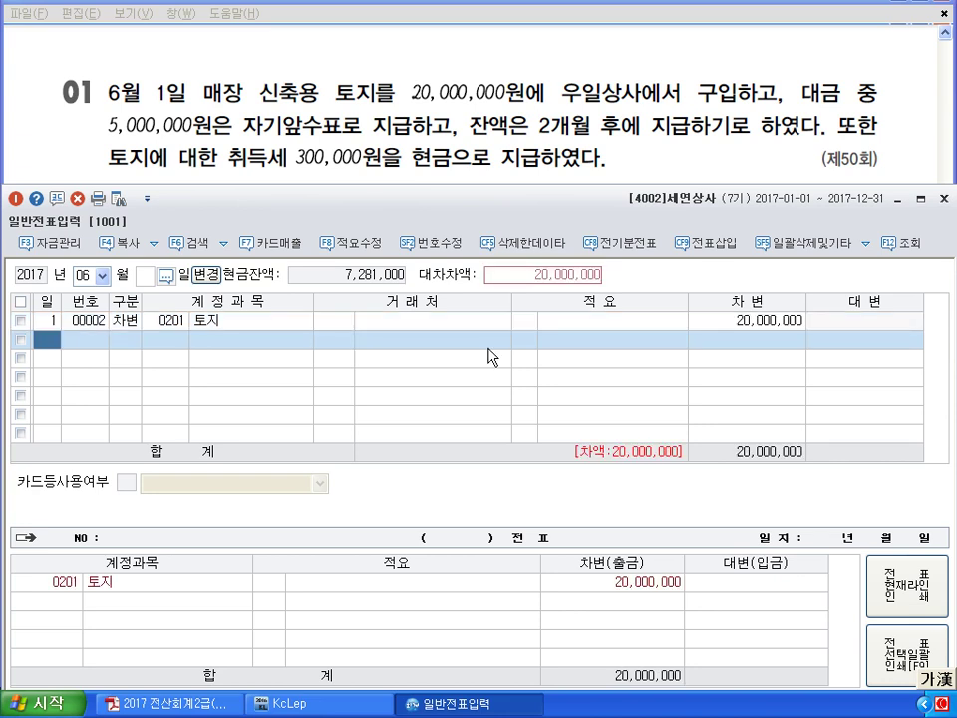
Add a June 1 credit line for account 0101 현금 with an amount of 5,000,000.
{"action": "key", "text": "Return"}
{"action": "key", "text": "Return"}
{"action": "type", "text": "4"}
{"action": "key", "text": "Return"}
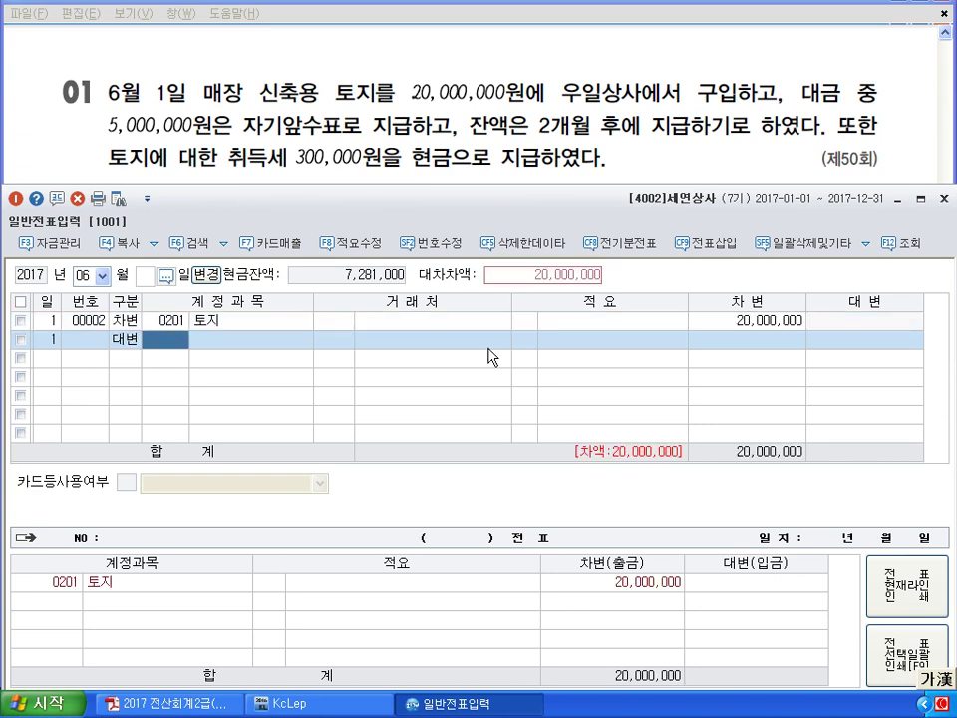
{"action": "type", "text": "101"}
{"action": "key", "text": "Return"}
{"action": "key", "text": "Return"}
{"action": "key", "text": "Return"}
{"action": "type", "text": "5000000"}
{"action": "key", "text": "Return"}
{"action": "key", "text": "Return"}
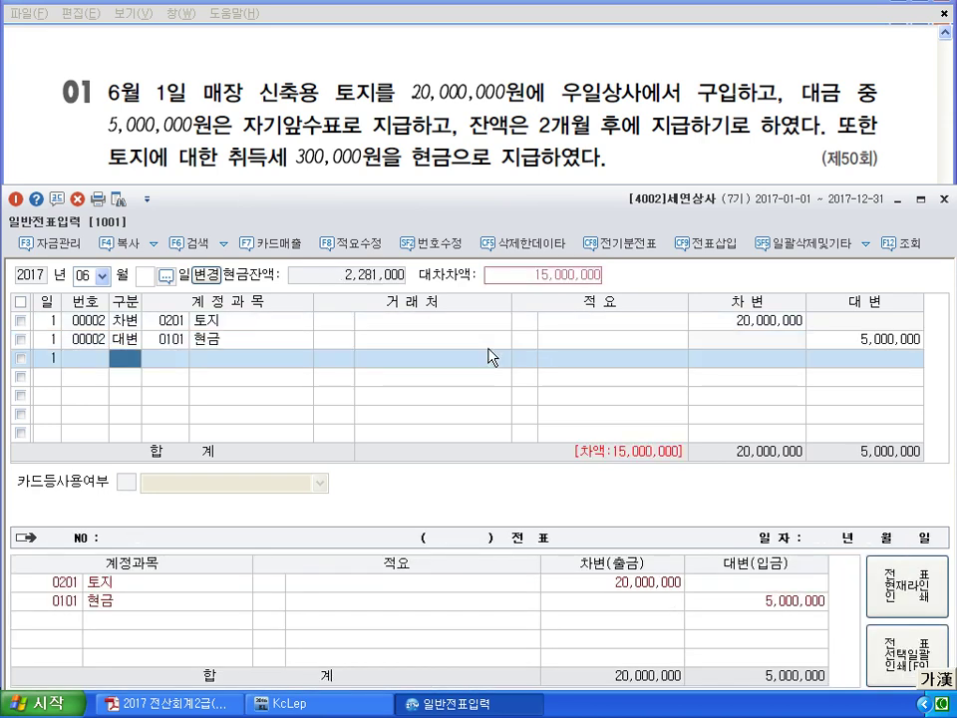
Add a June 1 credit line of 15,000,000 for account 0253 미지급금 with vendor 00101 우일상사.
{"action": "type", "text": "4"}
{"action": "key", "text": "Return"}
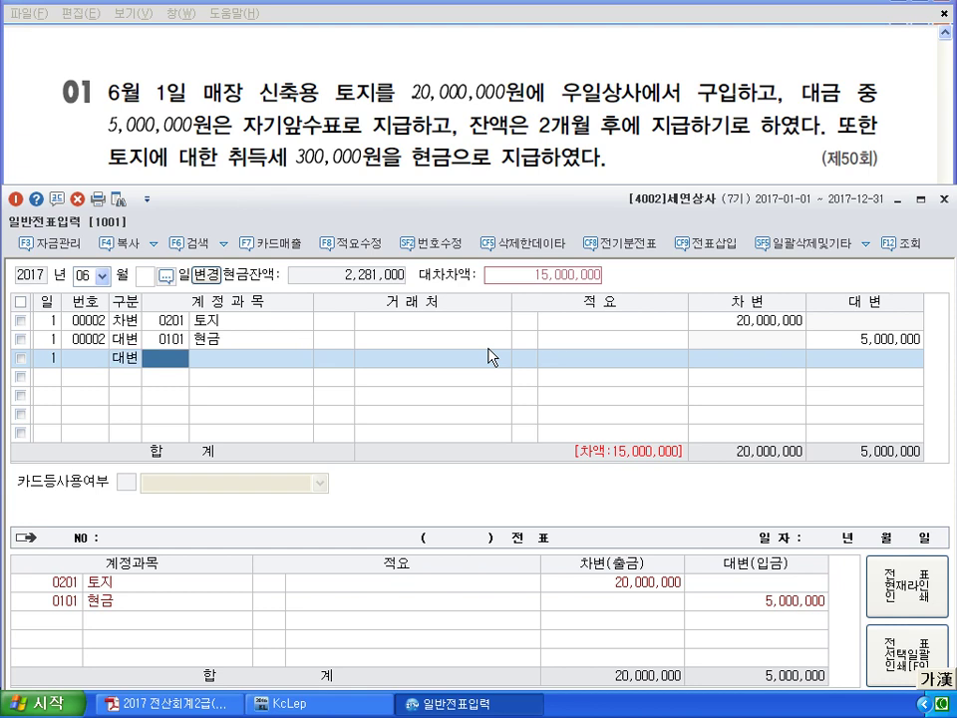
{"action": "type", "text": "253"}
{"action": "key", "text": "Return"}
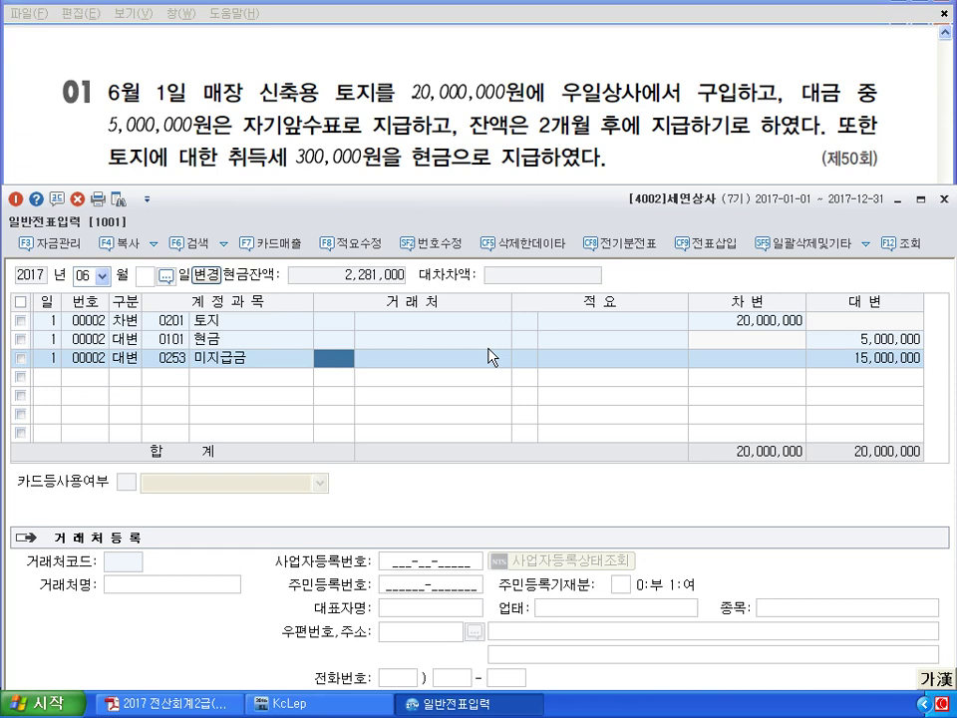
{"action": "type", "text": "101"}
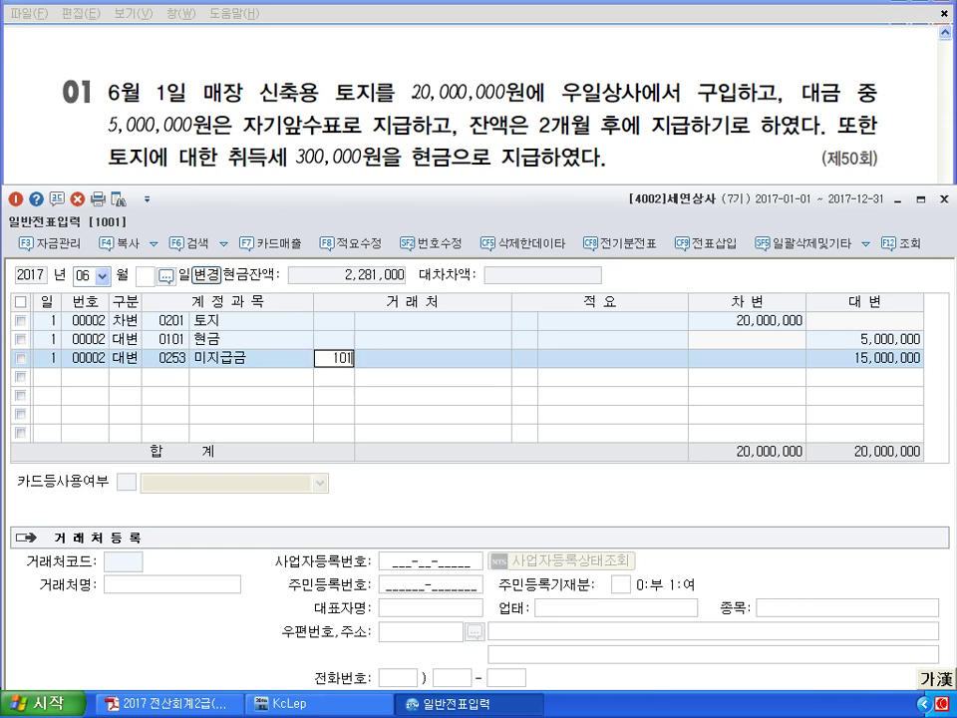
{"action": "key", "text": "Return"}
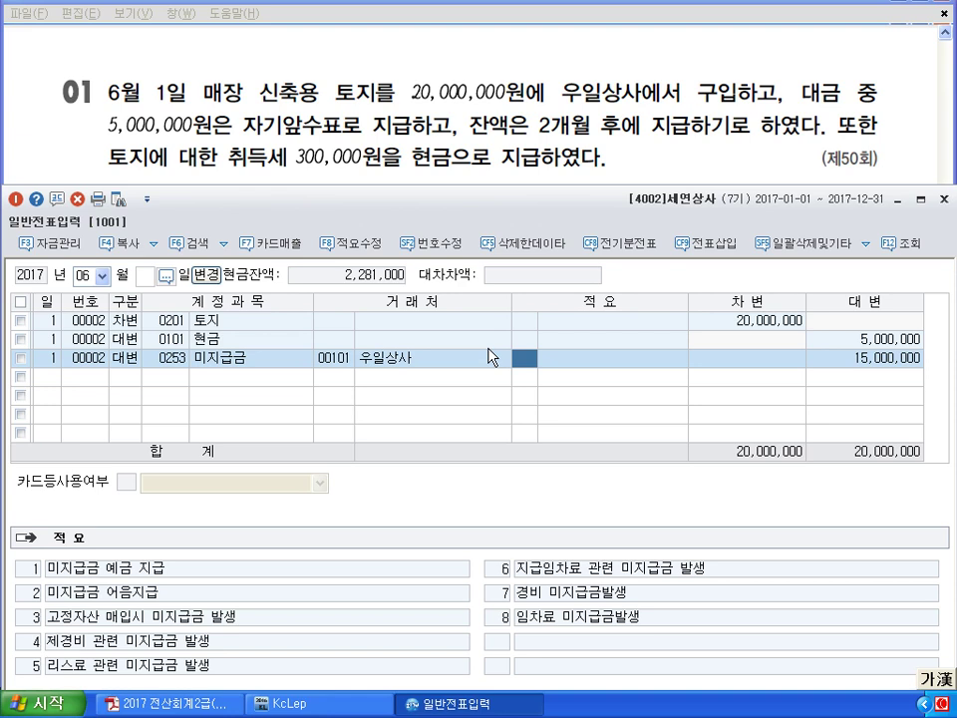
Set the debit amount of the June 1 토지 line to 20,300,000.
{"action": "key", "text": "Up"}
{"action": "key", "text": "Up"}
{"action": "key", "text": "Return"}
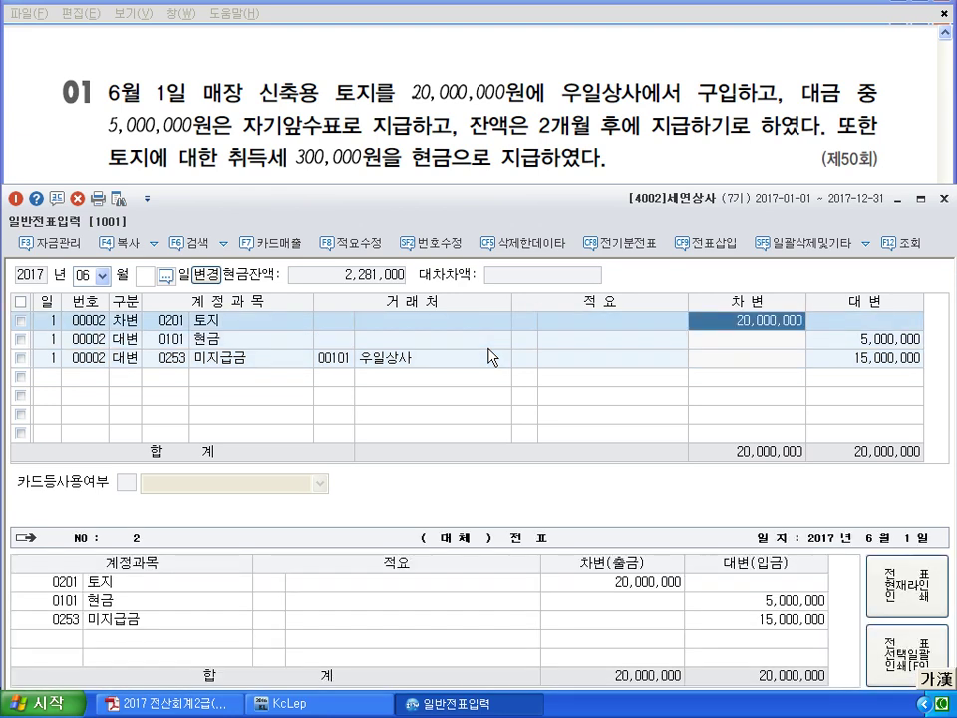
{"action": "type", "text": "20300000"}
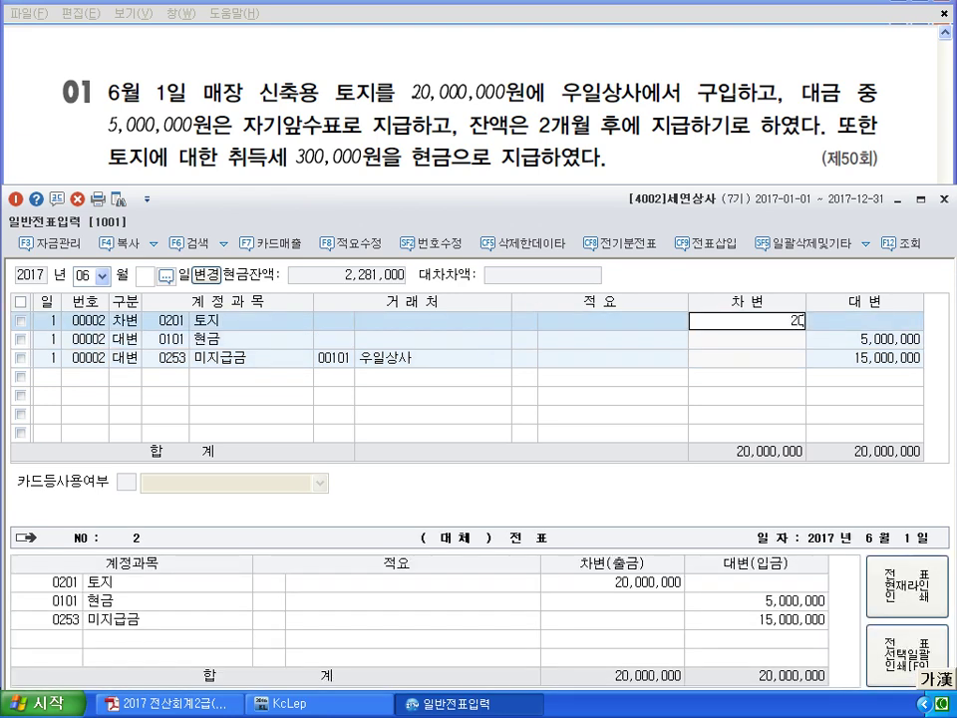
{"action": "key", "text": "Return"}
{"action": "key", "text": "Down"}
{"action": "key", "text": "Down"}
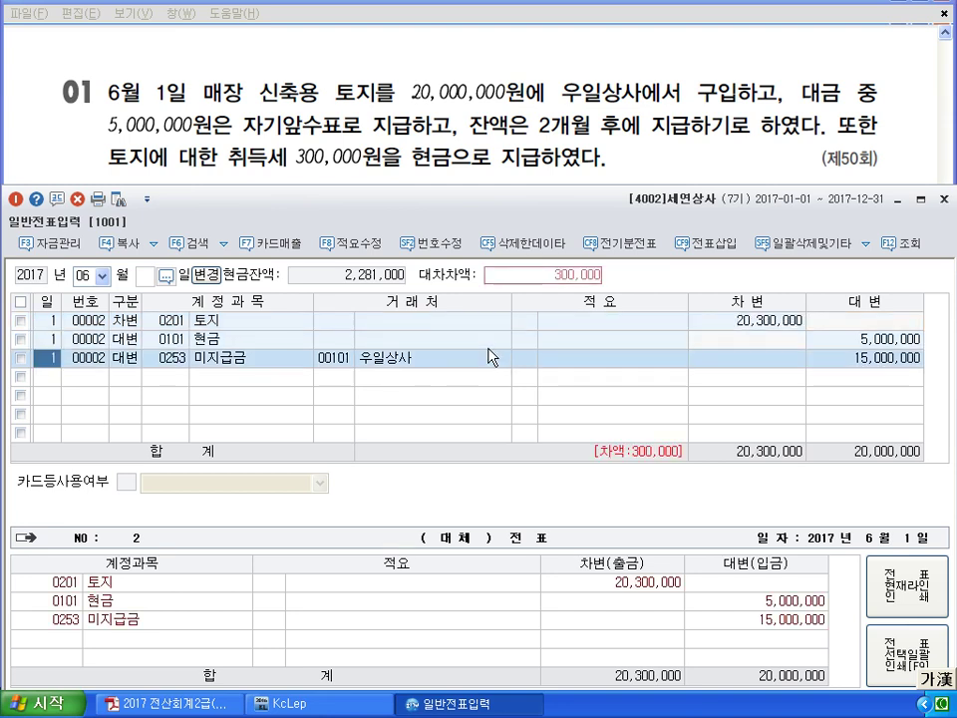
Add a June 1 credit line for account 0101 현금 with an amount of 300,000.
{"action": "type", "text": "4"}
{"action": "key", "text": "Return"}
{"action": "type", "text": "101"}
{"action": "key", "text": "Return"}
{"action": "key", "text": "Return"}
{"action": "key", "text": "Return"}
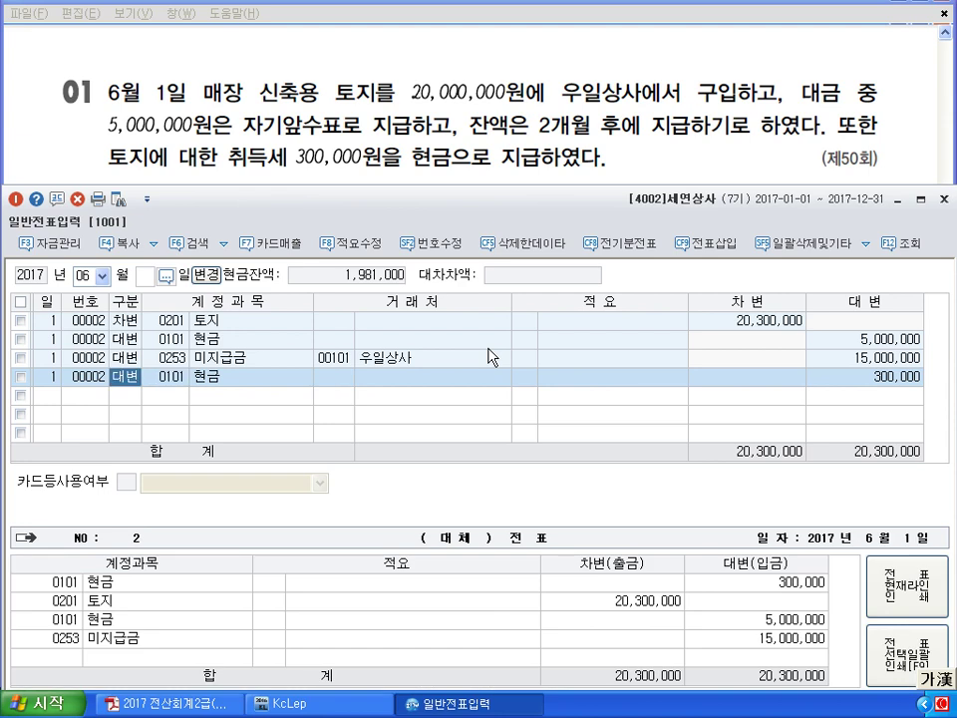
Enter a June 2 debit line for account 0201 토지 with an amount of 50,000,000.
{"action": "left_click", "coordinate": [129, 401]}
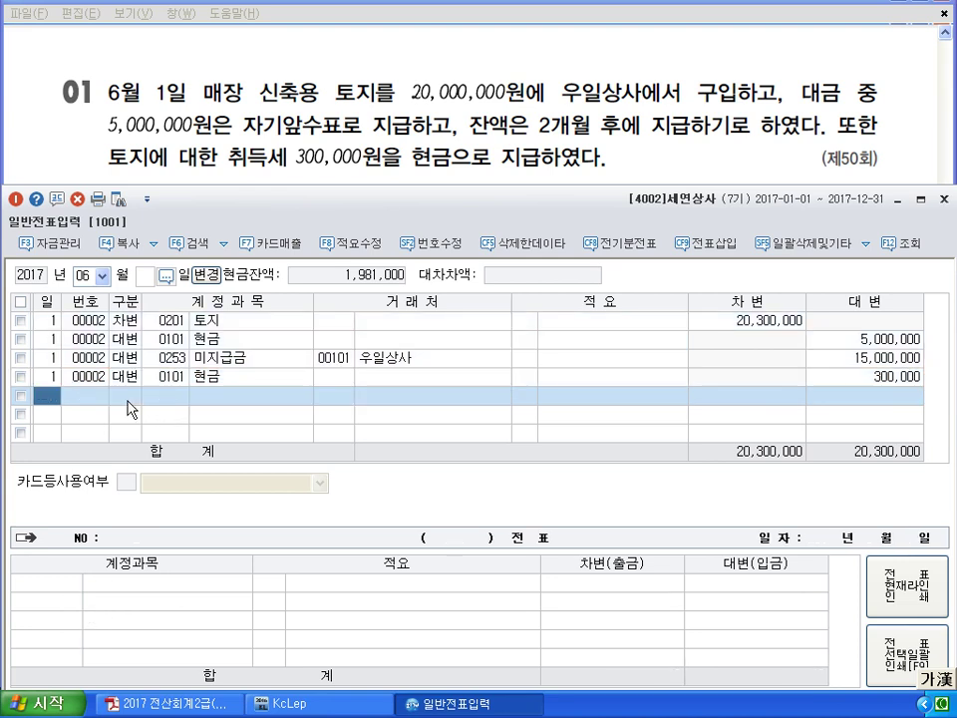
{"action": "type", "text": "2"}
{"action": "key", "text": "Return"}
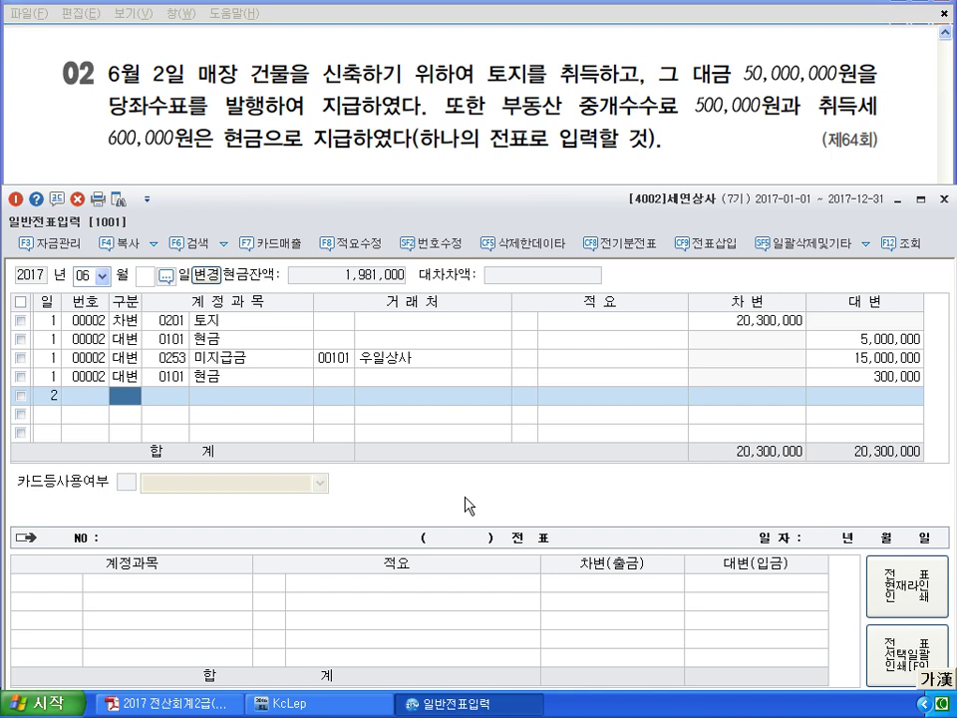
{"action": "type", "text": "3"}
{"action": "key", "text": "Return"}
{"action": "type", "text": "201"}
{"action": "key", "text": "Return"}
{"action": "key", "text": "Return"}
{"action": "key", "text": "Return"}
{"action": "type", "text": "50000000"}
{"action": "key", "text": "Return"}
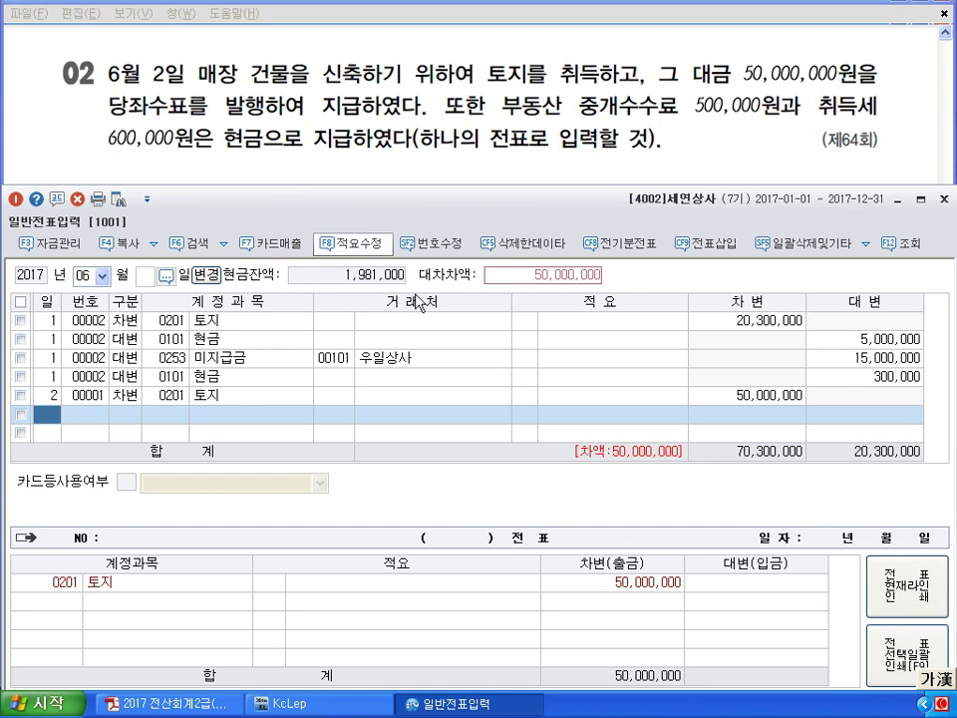
Set the debit amount of the June 2 토지 line to 51,100,000.
{"action": "left_click", "coordinate": [783, 399]}
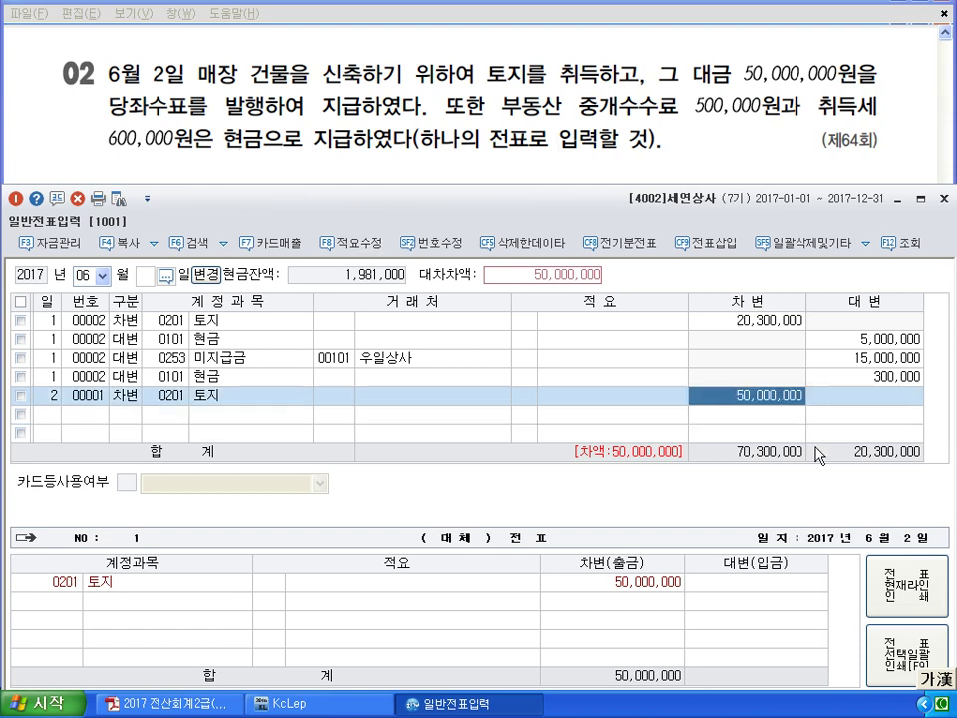
{"action": "type", "text": "51100000"}
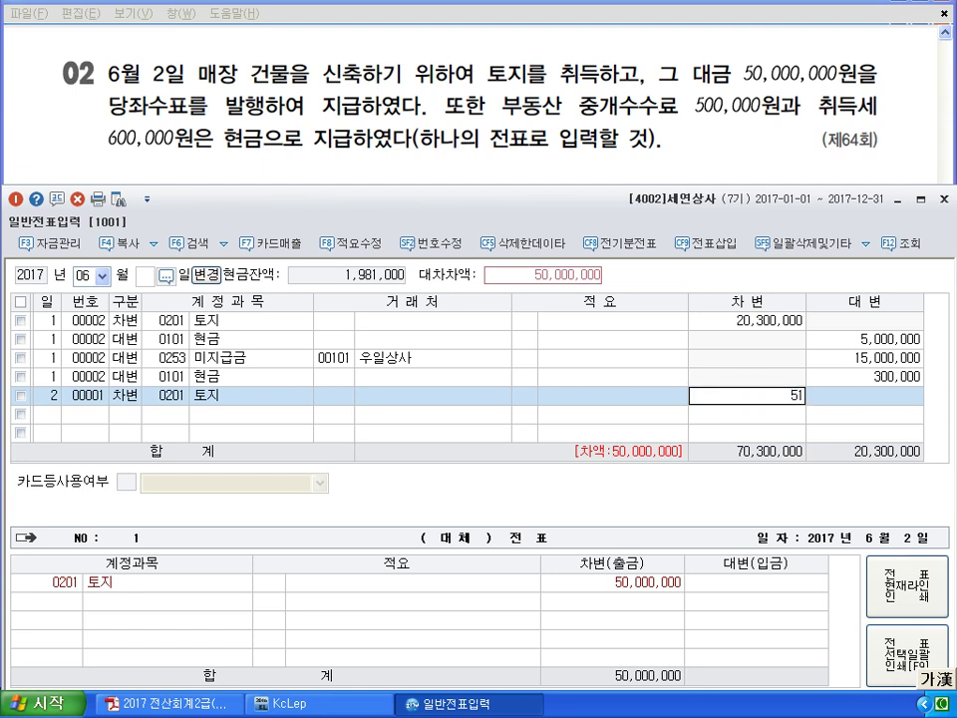
{"action": "key", "text": "Return"}
{"action": "key", "text": "Return"}
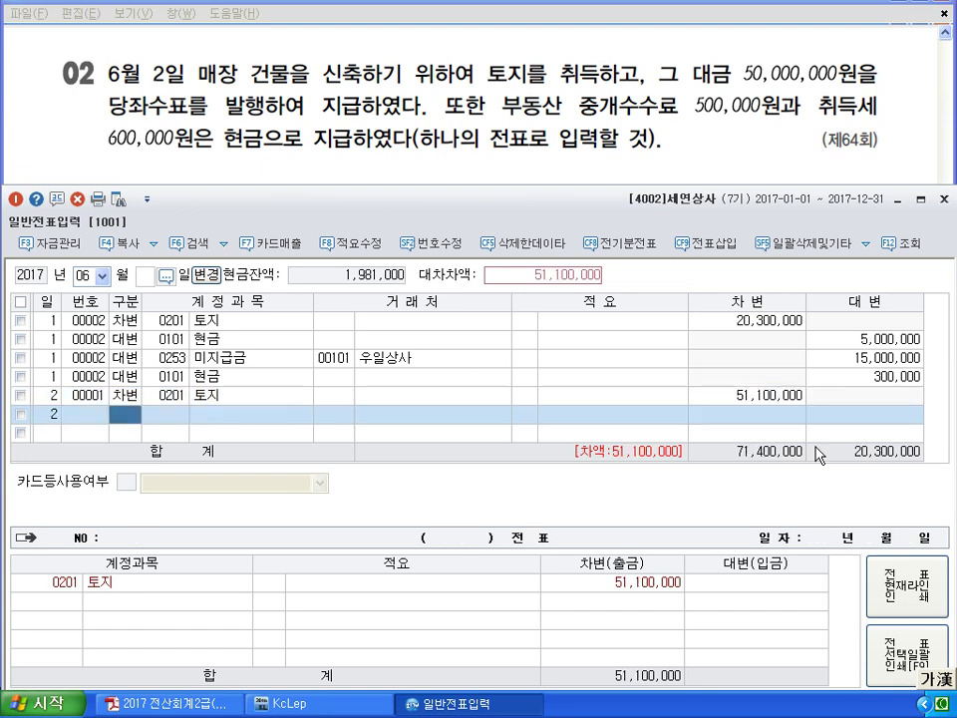
Add a June 2 credit line for account 0102 당좌예금 with an amount of 50,000,000.
{"action": "type", "text": "4"}
{"action": "key", "text": "Return"}
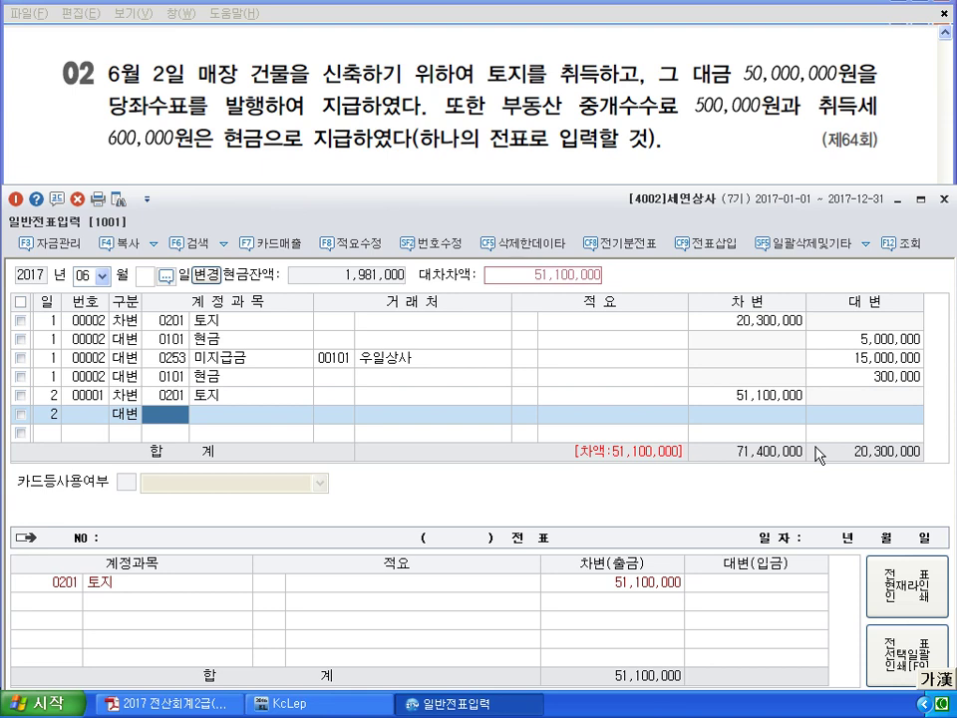
{"action": "type", "text": "102"}
{"action": "key", "text": "Return"}
{"action": "key", "text": "Return"}
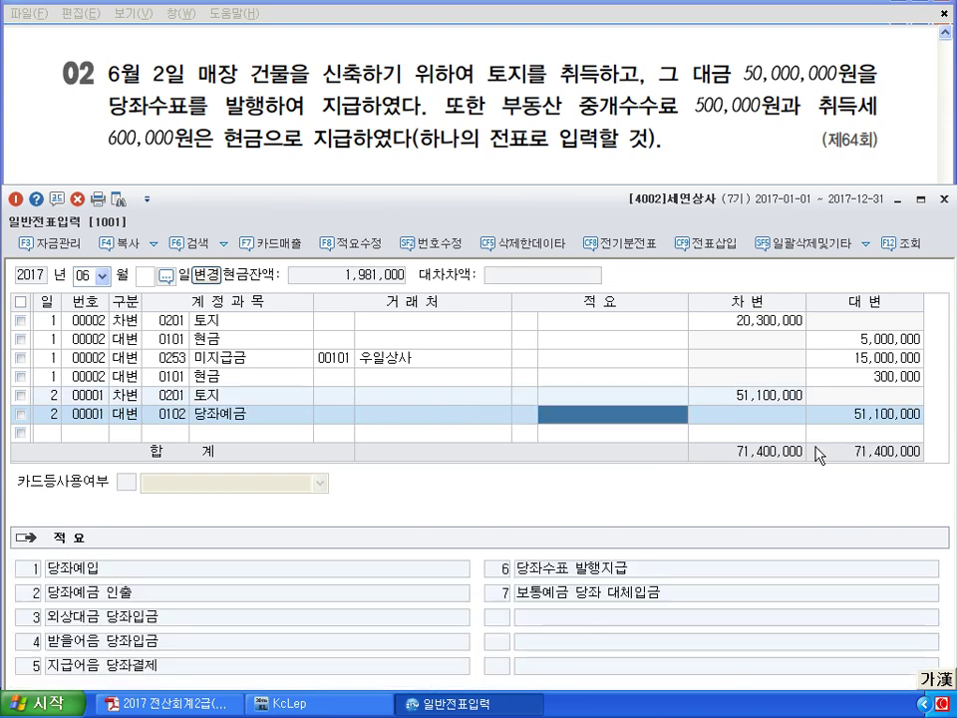
{"action": "key", "text": "Return"}
{"action": "type", "text": "50000000"}
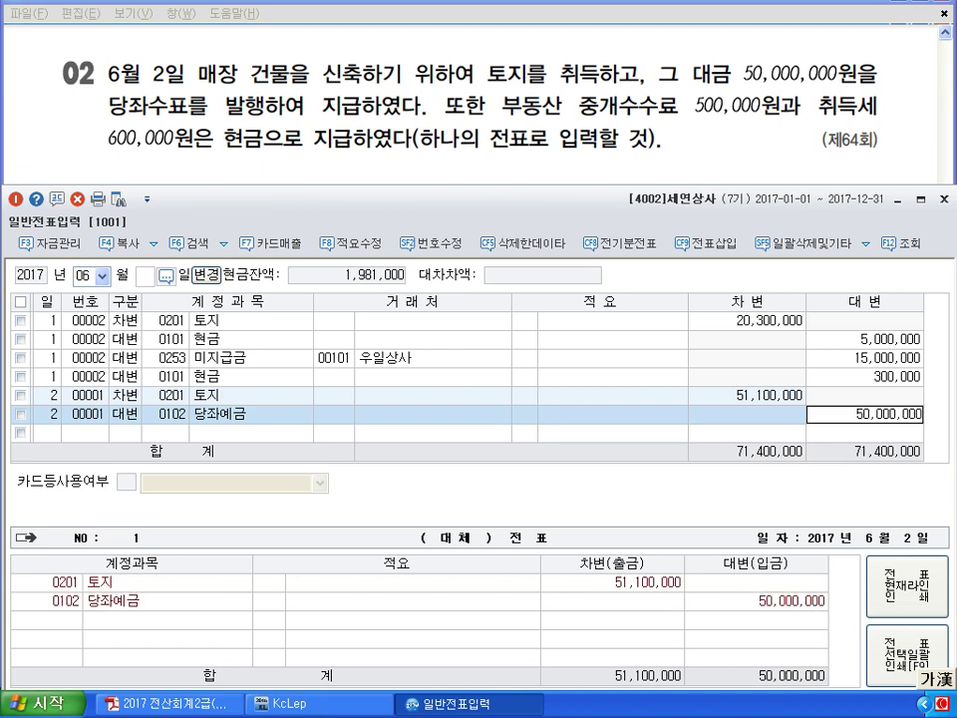
{"action": "key", "text": "Return"}
Add a June 2 credit line for account 0101 현금 with an amount of 1,100,000.
{"action": "type", "text": "2"}
{"action": "key", "text": "Return"}
{"action": "key", "text": "Return"}
{"action": "type", "text": "4"}
{"action": "key", "text": "Return"}
{"action": "type", "text": "101"}
{"action": "key", "text": "Return"}
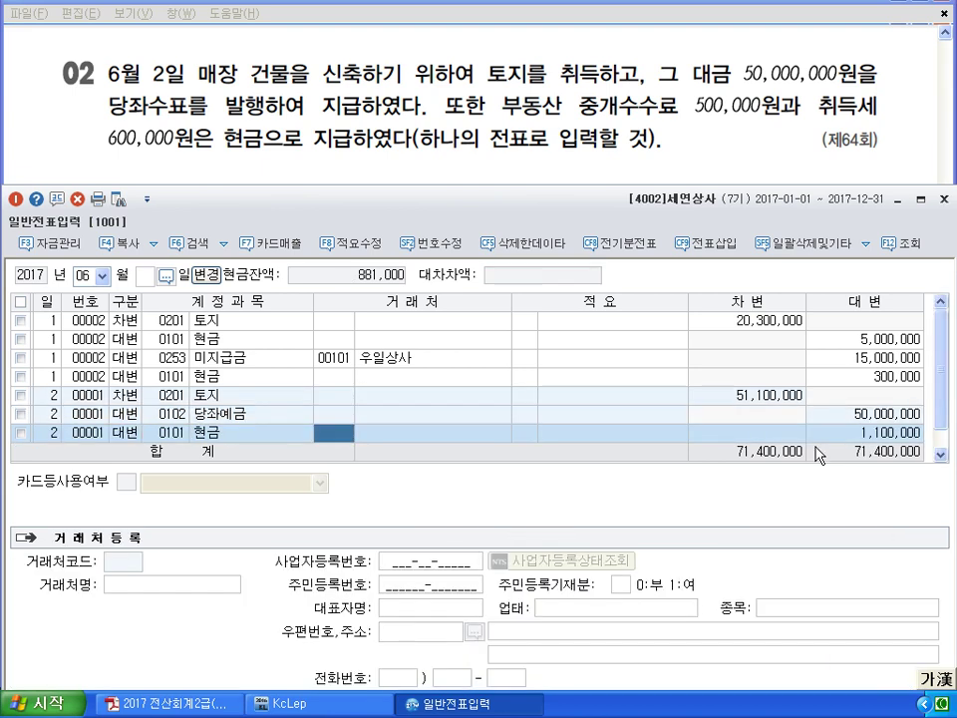
{"action": "key", "text": "Return"}
{"action": "key", "text": "Return"}
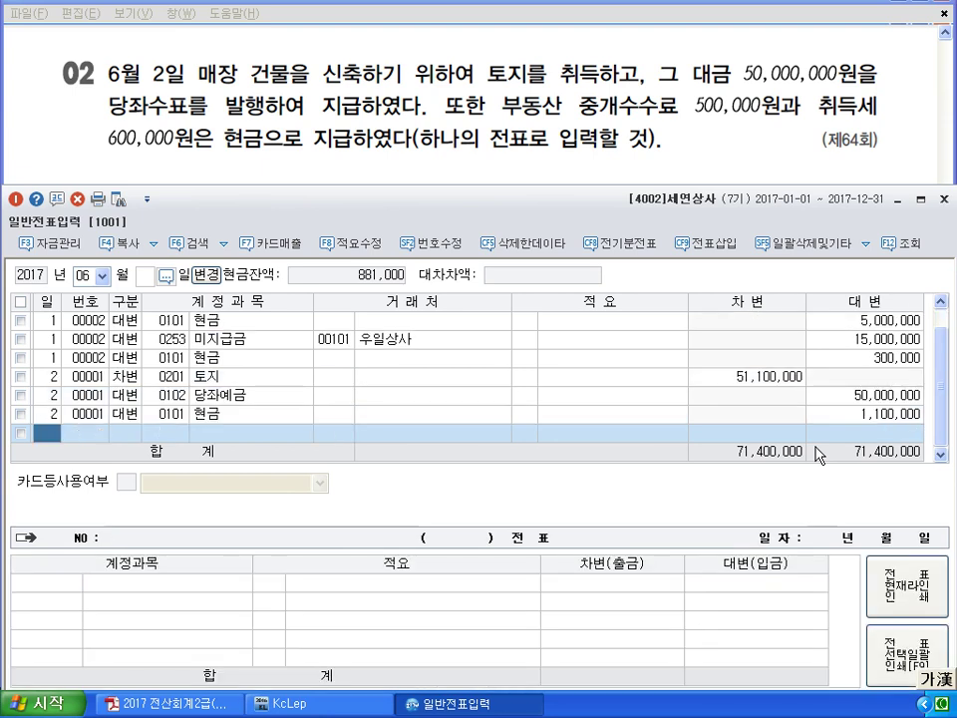
Enter a June 3 debit line for account 0202 건물 with an amount of 10,000,000.
{"action": "type", "text": "2"}
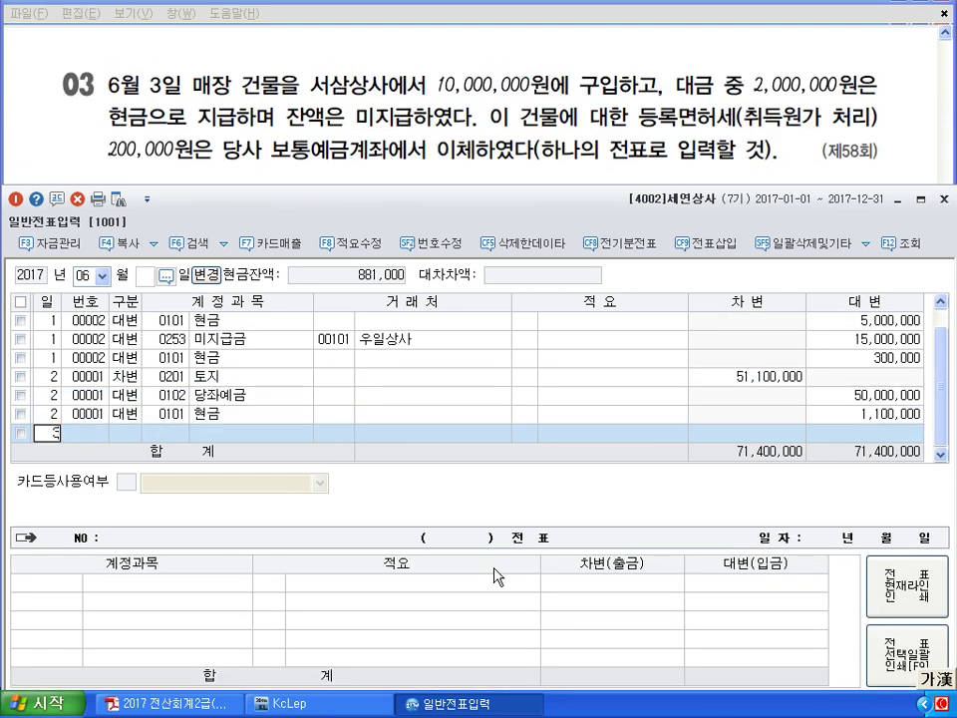
{"action": "key", "text": "Return"}
{"action": "type", "text": "3"}
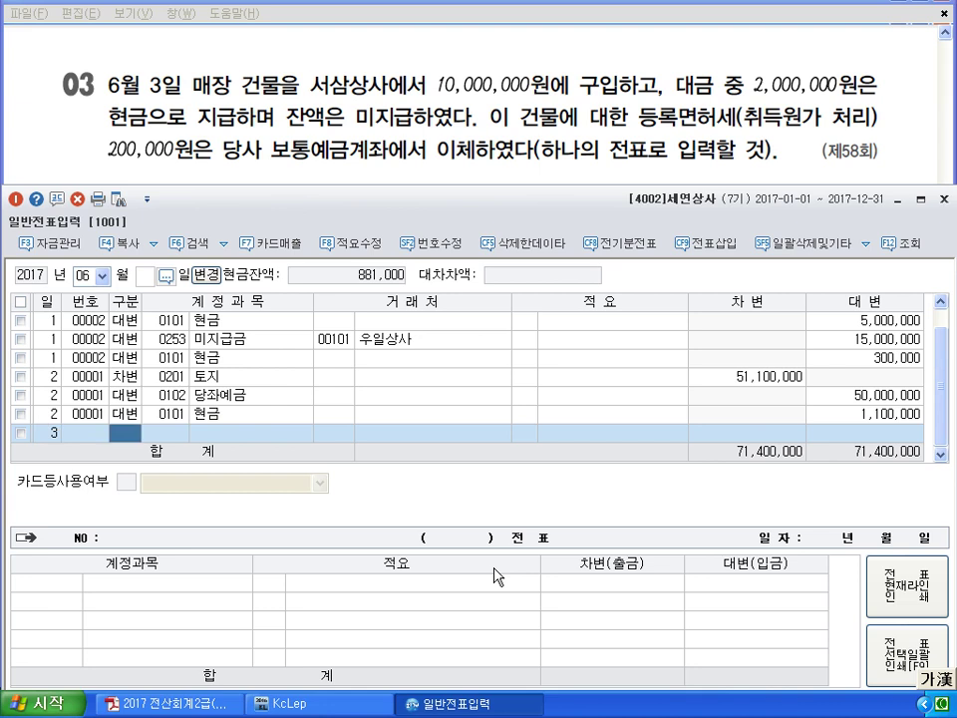
{"action": "type", "text": "3"}
{"action": "key", "text": "Return"}
{"action": "type", "text": "202"}
{"action": "key", "text": "Return"}
{"action": "key", "text": "Return"}
{"action": "key", "text": "Return"}
{"action": "type", "text": "10000000"}
{"action": "key", "text": "Return"}
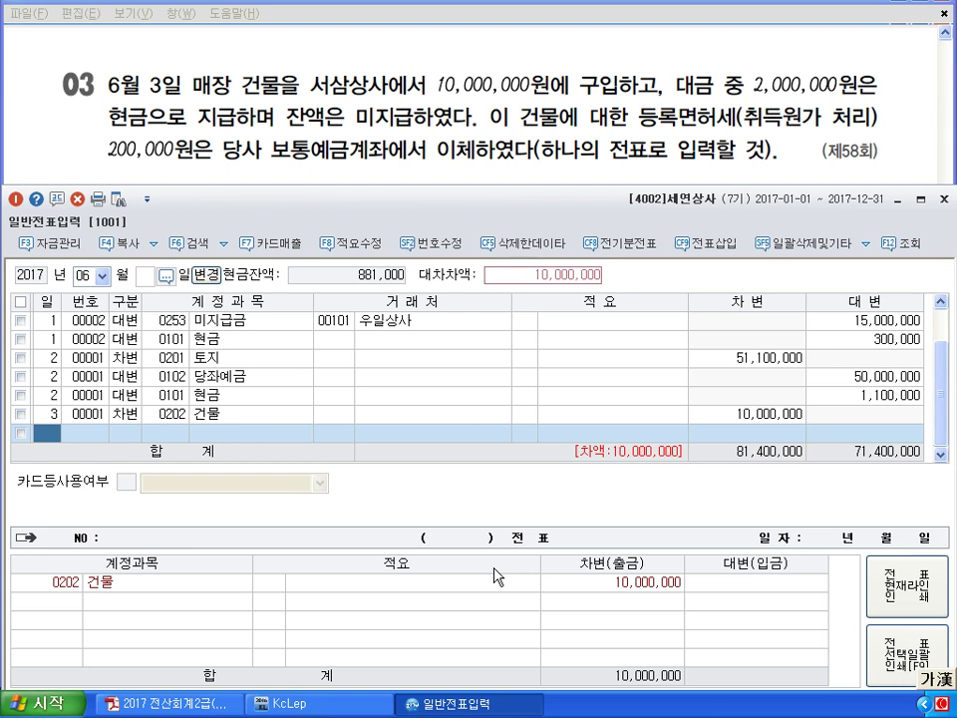
Set the debit amount of the June 3 건물 line to 10,200,000.
{"action": "left_click", "coordinate": [727, 418]}
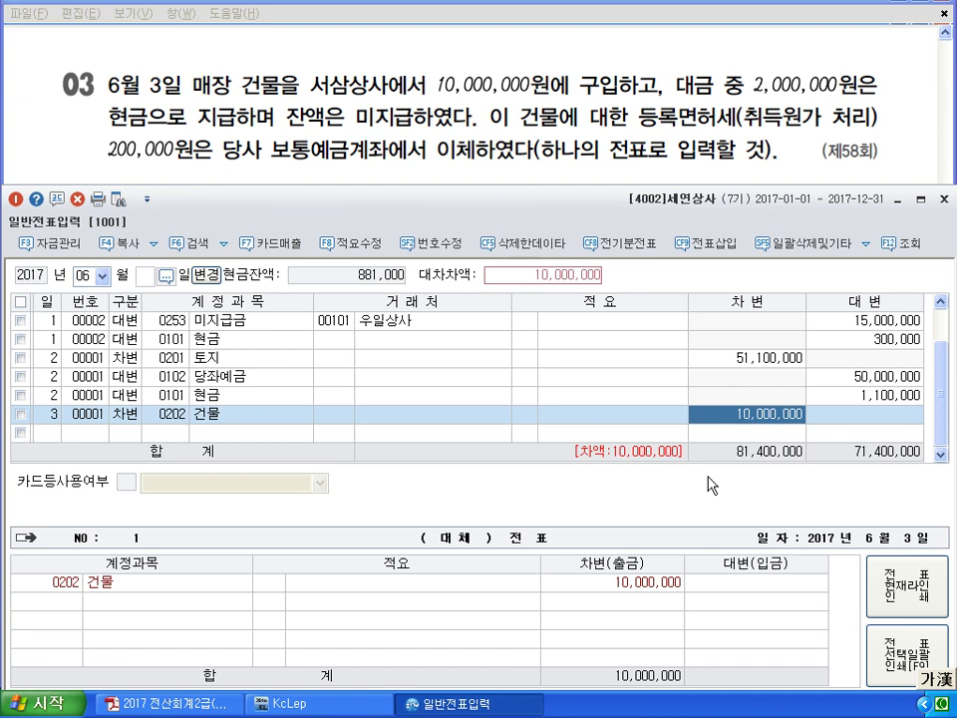
{"action": "type", "text": "10,200,000"}
{"action": "key", "text": "Return"}
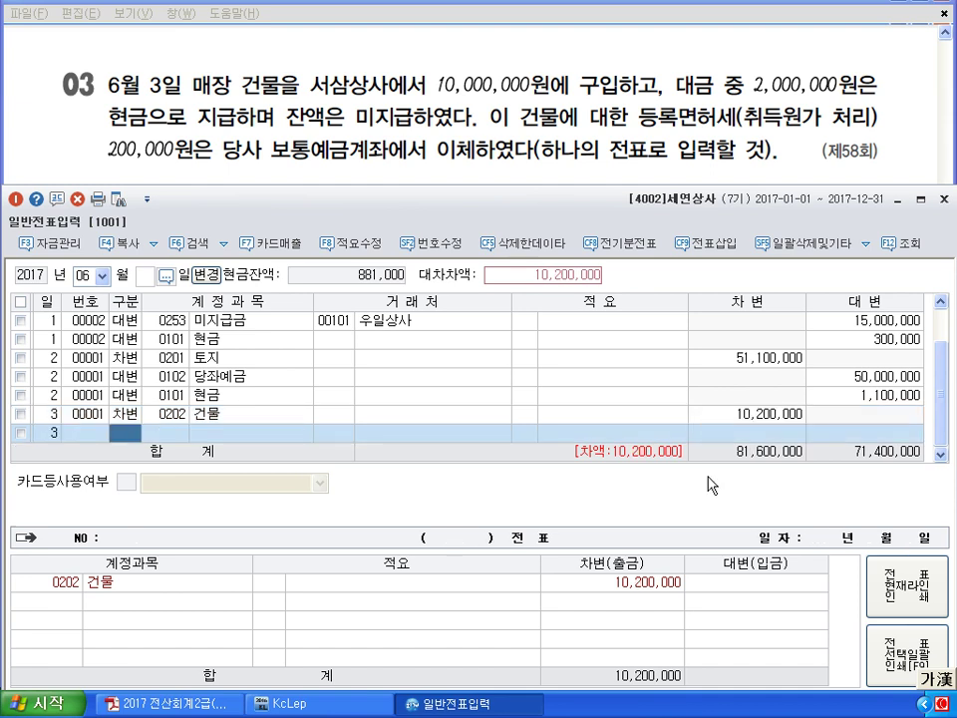
Add a June 3 credit line for account 0101 현금 with an amount of 2,000,000.
{"action": "type", "text": "4"}
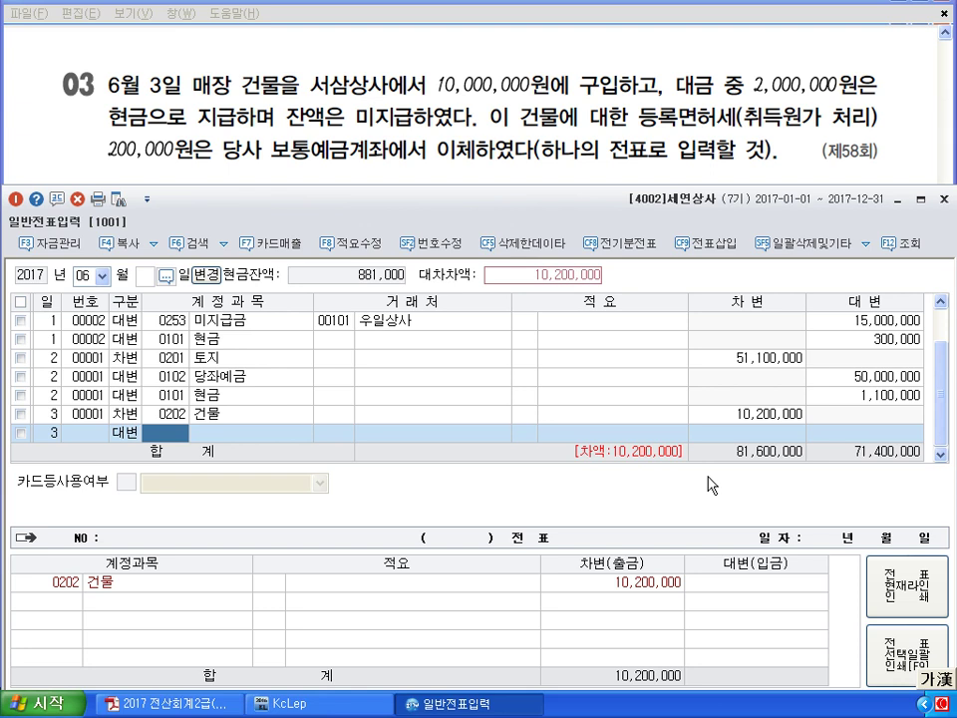
{"action": "type", "text": "101"}
{"action": "key", "text": "Return"}
{"action": "key", "text": "Return"}
{"action": "key", "text": "Return"}
{"action": "type", "text": "2,000,000"}
{"action": "key", "text": "Return"}
{"action": "key", "text": "Return"}
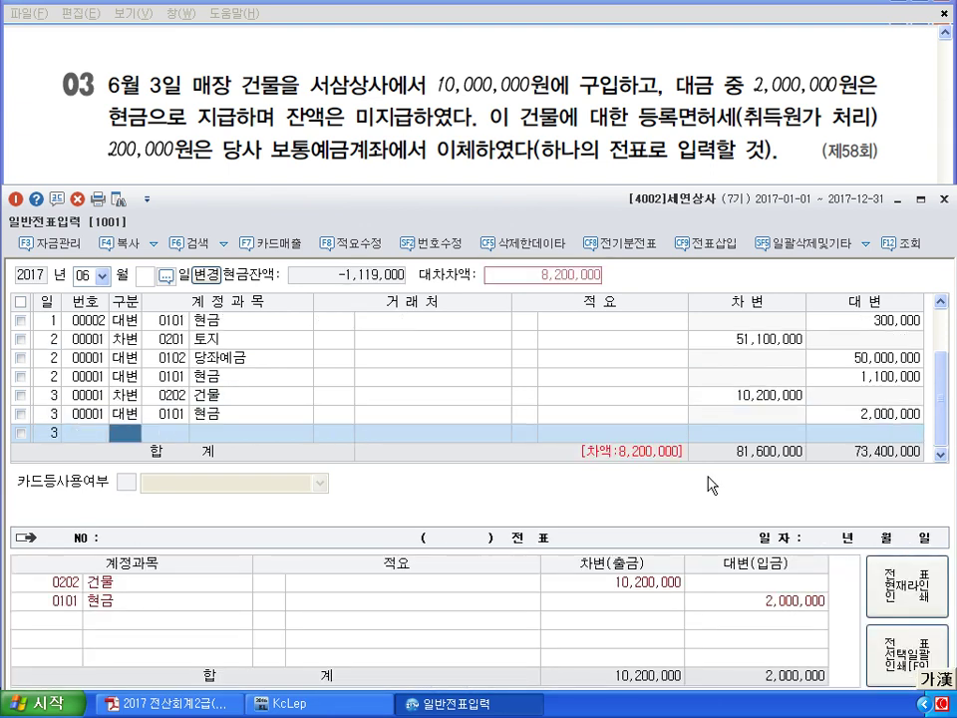
Add a June 3 credit line of 8,000,000 for account 0253 미지급금 with vendor 00103 서삼상사.
{"action": "type", "text": "4253"}
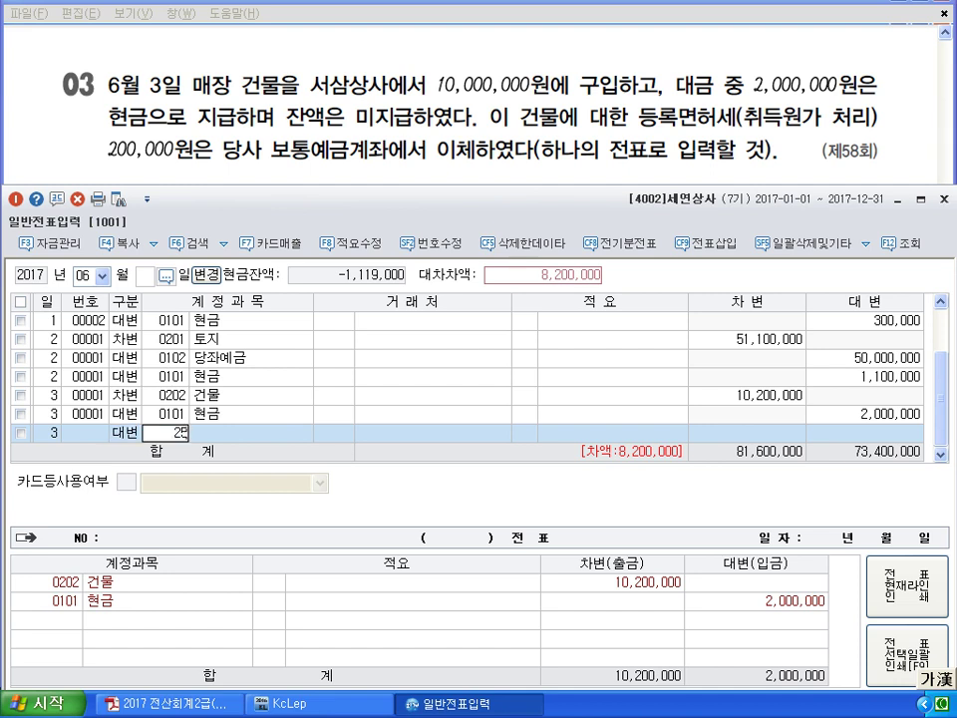
{"action": "key", "text": "Return"}
{"action": "type", "text": "103"}
{"action": "key", "text": "Return"}
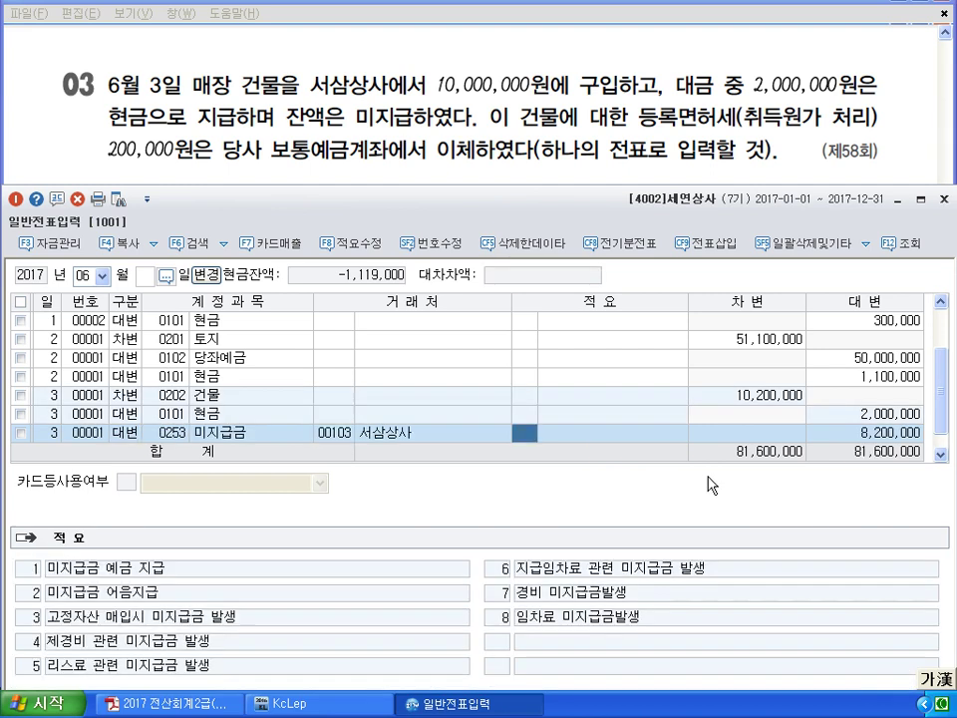
{"action": "key", "text": "Return"}
{"action": "type", "text": "8,000,000"}
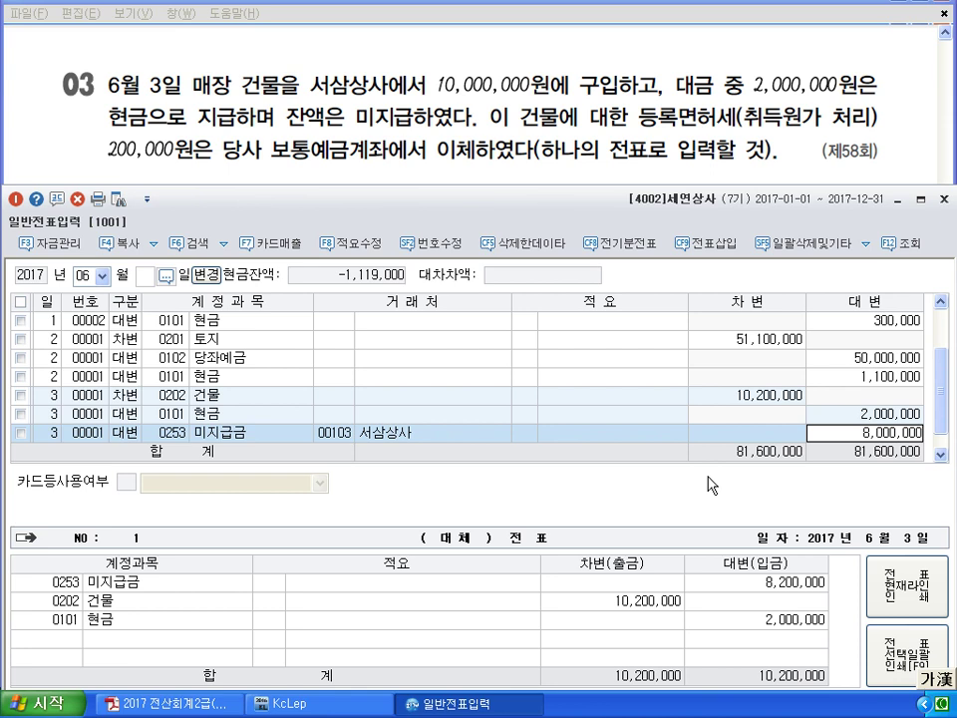
{"action": "key", "text": "Return"}
{"action": "key", "text": "Return"}
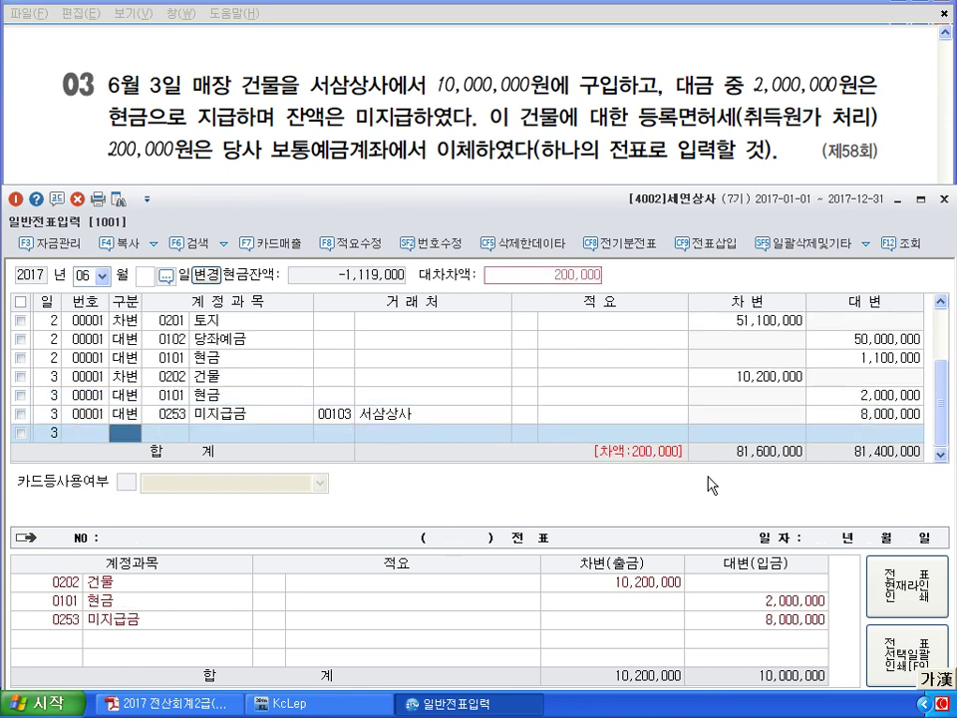
Add a June 3 credit line for account 0103 보통예금 with an amount of 200,000.
{"action": "type", "text": "4"}
{"action": "key", "text": "Return"}
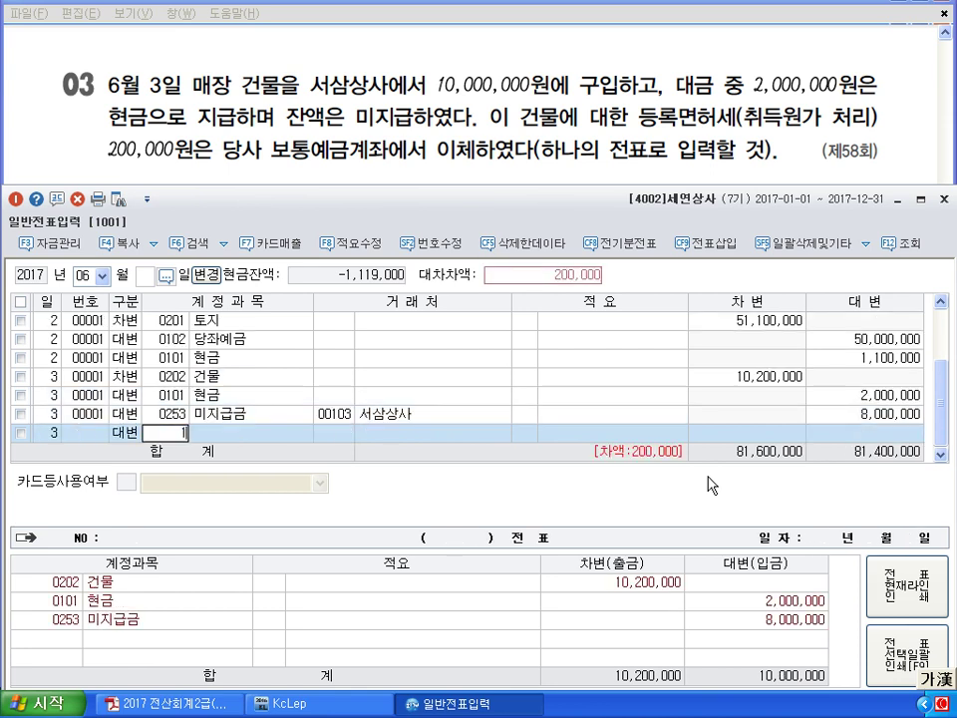
{"action": "type", "text": "103"}
{"action": "key", "text": "Return"}
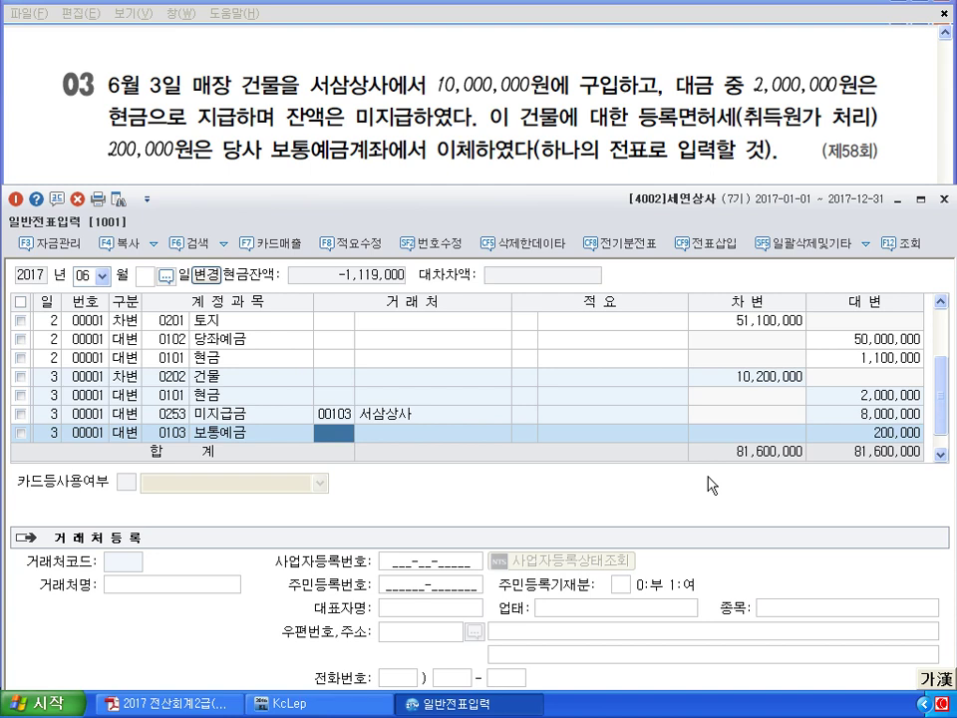
{"action": "key", "text": "Down"}
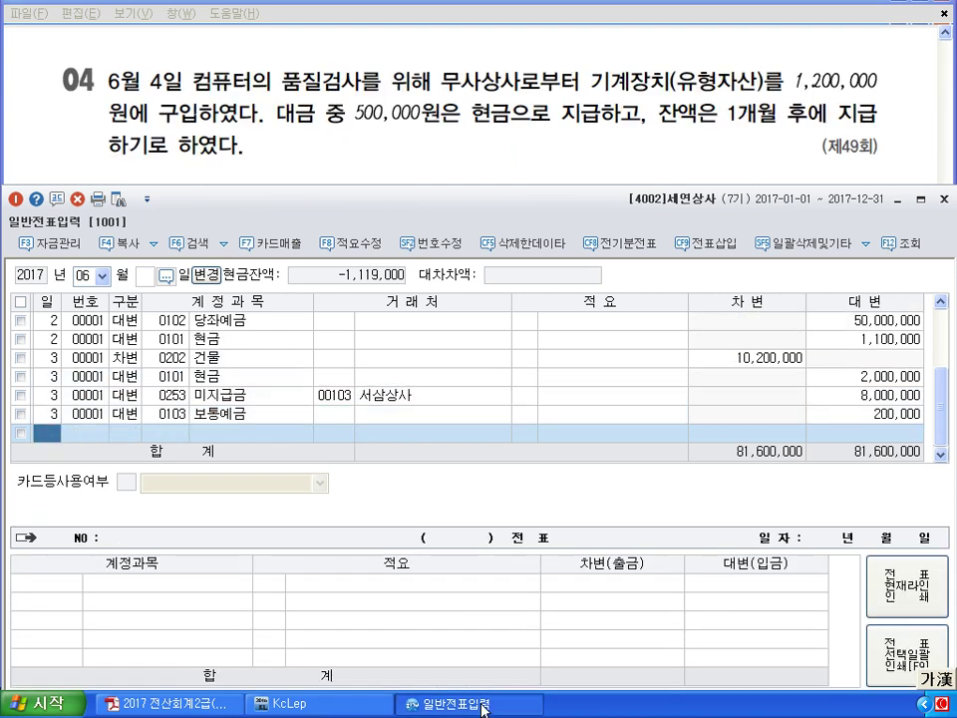
Add a June 4 debit line for account 0206 기계장치 with an amount of 1,200,000.
{"action": "type", "text": "4"}
{"action": "key", "text": "Return"}
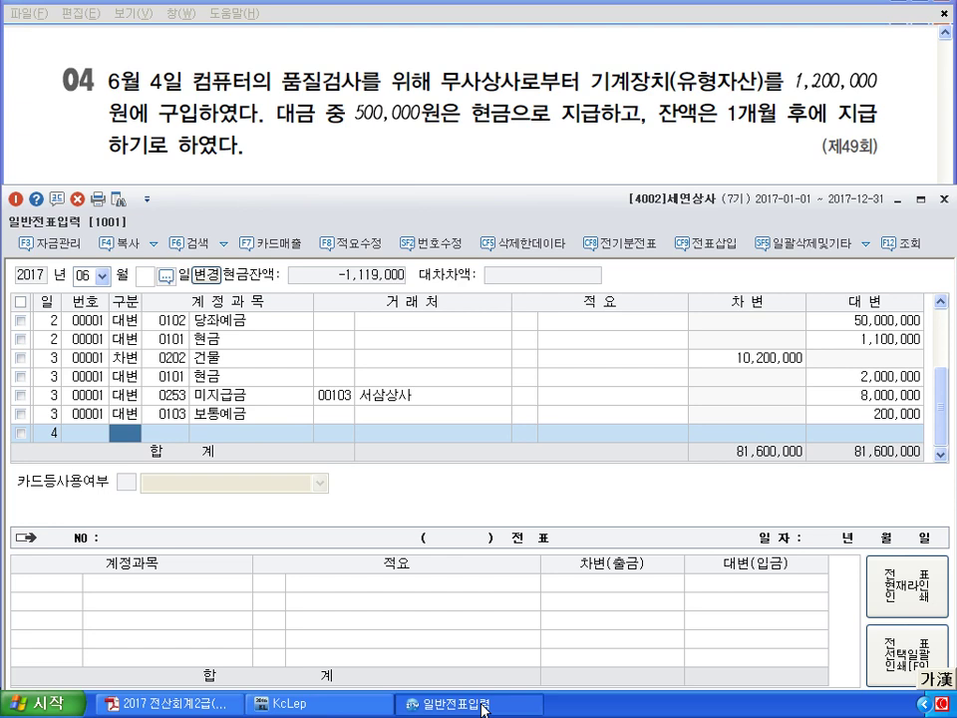
{"action": "type", "text": "3"}
{"action": "key", "text": "Return"}
{"action": "type", "text": "206"}
{"action": "key", "text": "Return"}
{"action": "key", "text": "Return"}
{"action": "key", "text": "Return"}
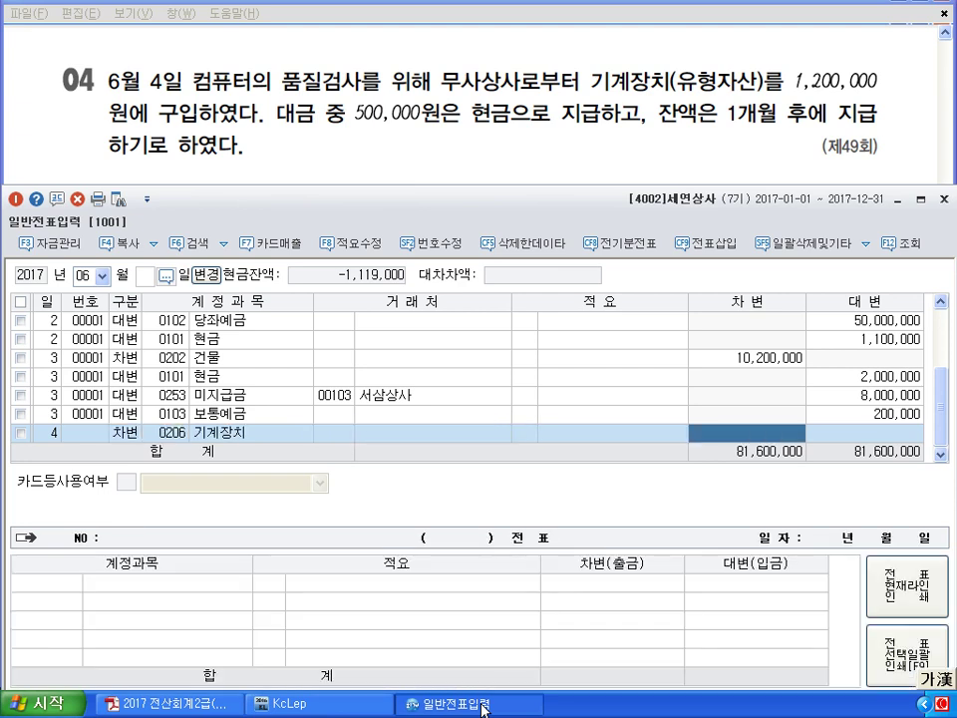
{"action": "type", "text": "1200000"}
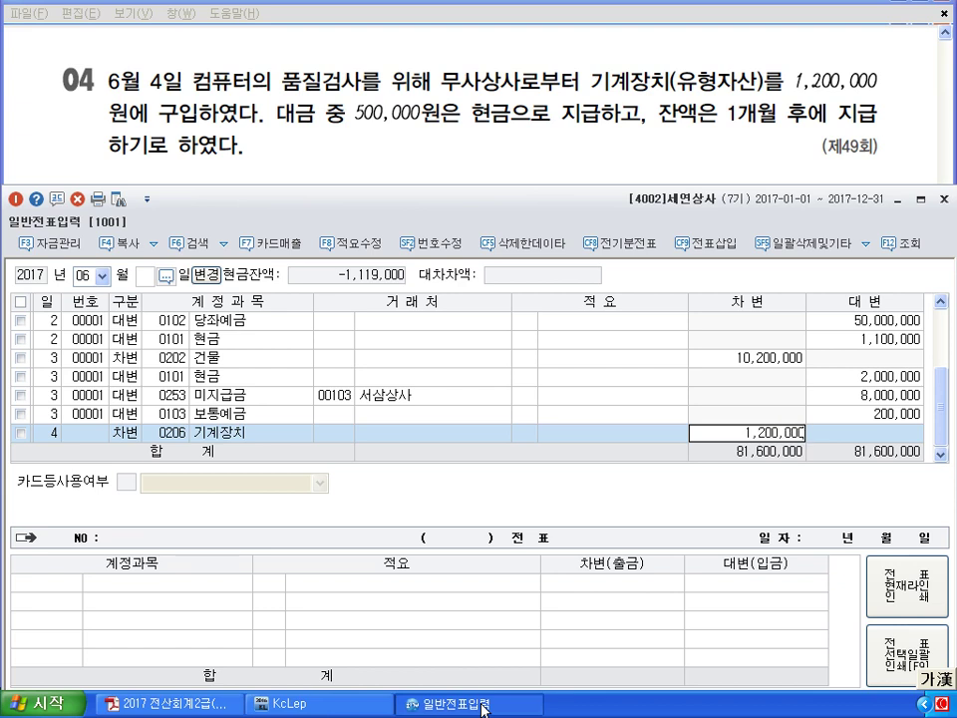
{"action": "key", "text": "Return"}
Add a June 4 credit line for account 0101 현금 with an amount of 500,000.
{"action": "type", "text": "4"}
{"action": "key", "text": "Return"}
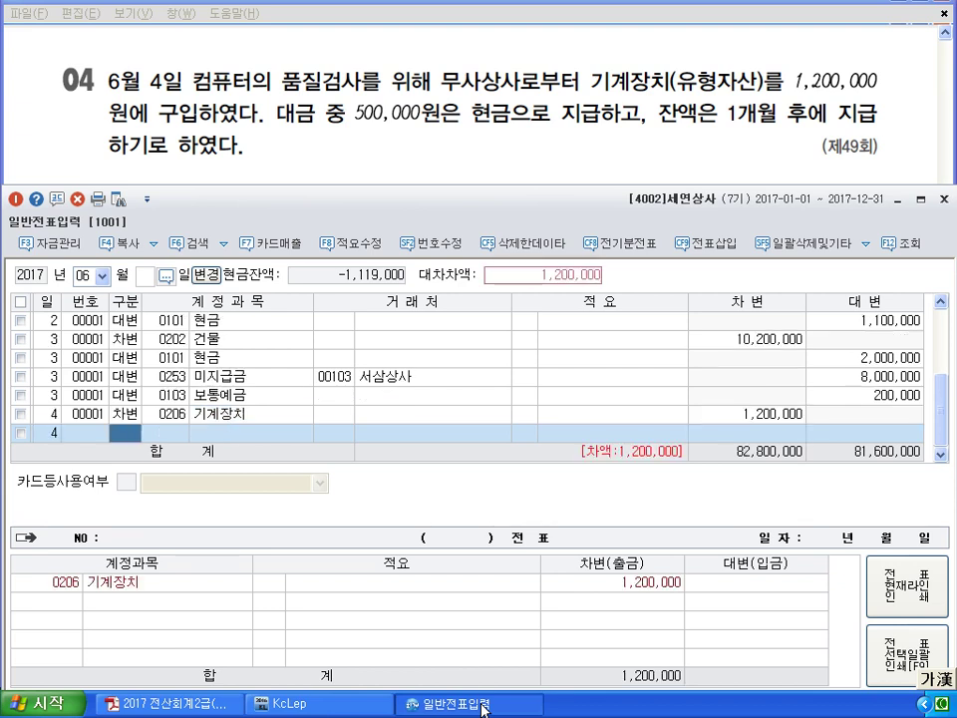
{"action": "type", "text": "4"}
{"action": "key", "text": "Return"}
{"action": "type", "text": "101"}
{"action": "key", "text": "Return"}
{"action": "key", "text": "Return"}
{"action": "key", "text": "Return"}
{"action": "type", "text": "5000000"}
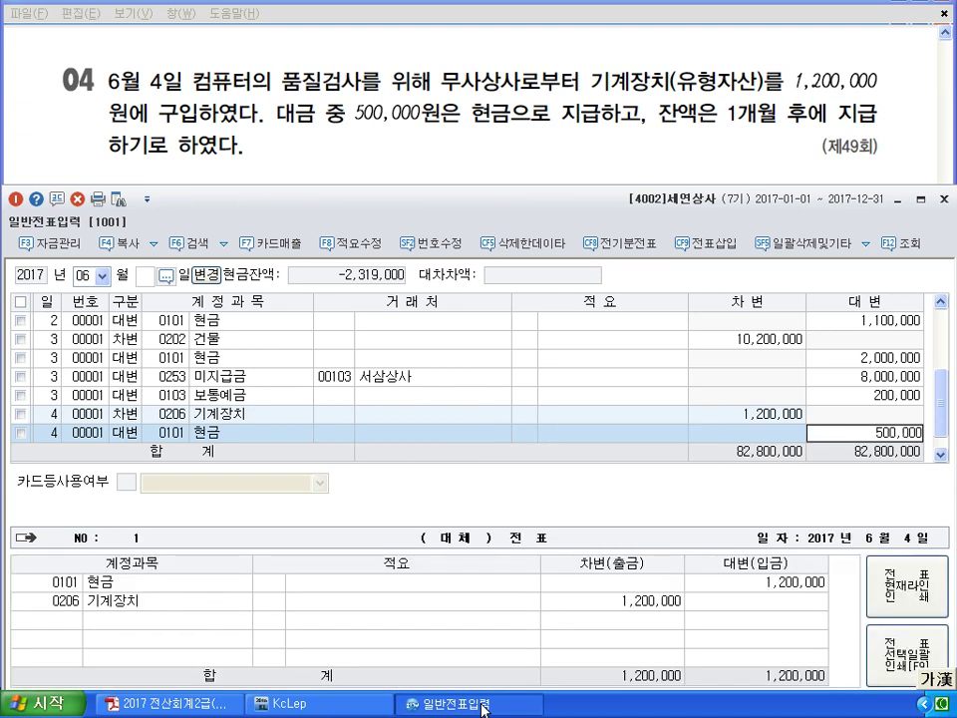
{"action": "key", "text": "Return"}
Add a June 4 credit line of 700,000 for account 0253 미지급금 with vendor 00104 무사상사.
{"action": "type", "text": "4"}
{"action": "key", "text": "Return"}
{"action": "type", "text": "4"}
{"action": "key", "text": "Return"}
{"action": "type", "text": "253"}
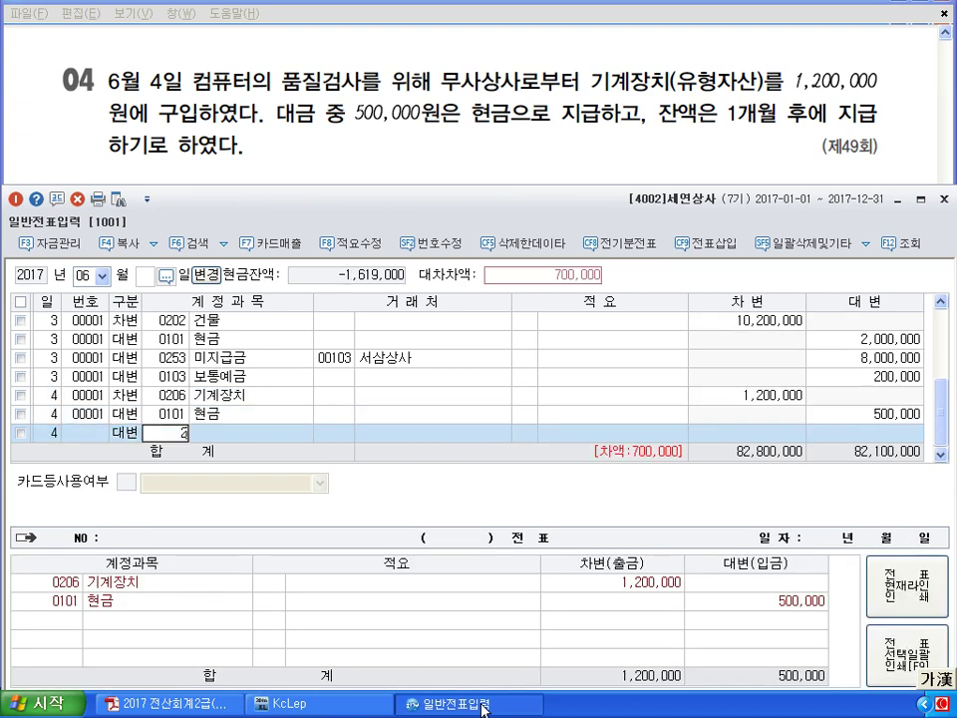
{"action": "key", "text": "Return"}
{"action": "type", "text": "104"}
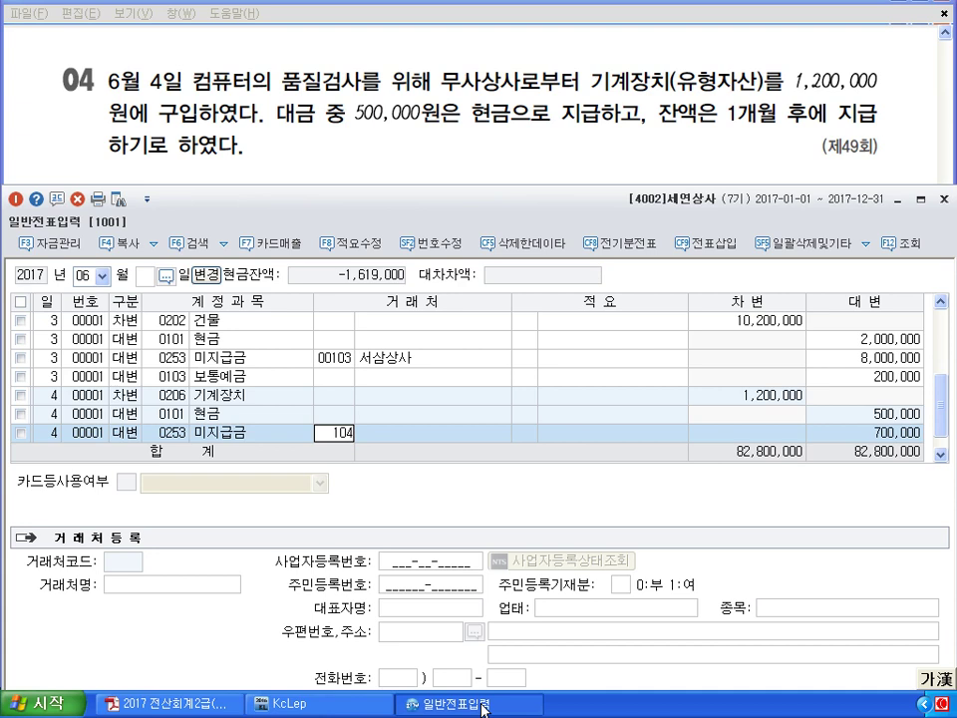
{"action": "key", "text": "Return"}
{"action": "key", "text": "Return"}
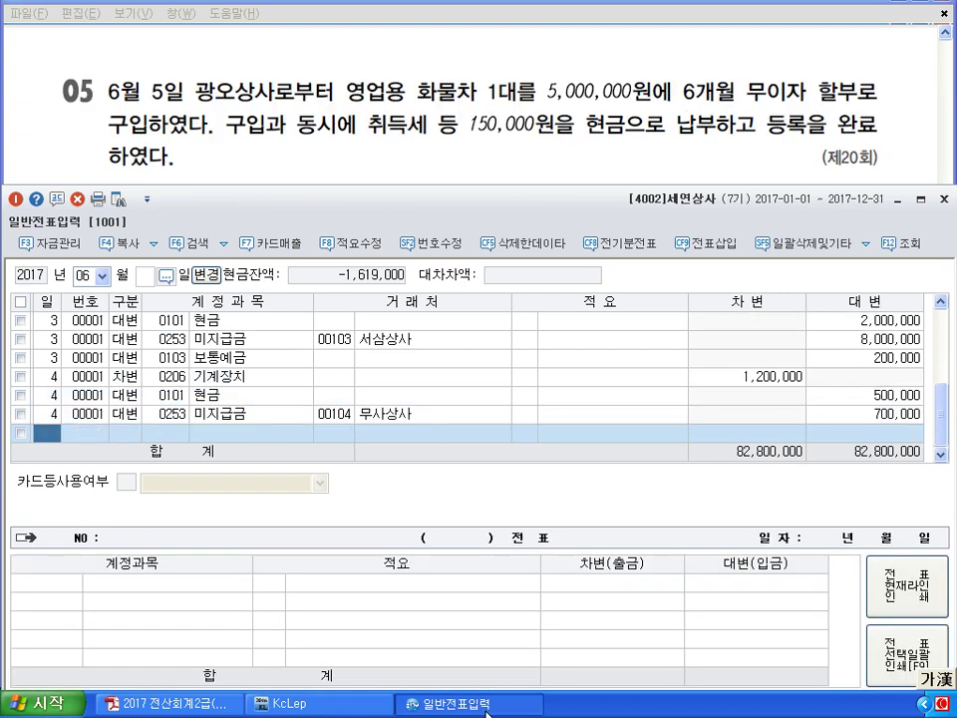
Add a June 5 debit line for account 0208 차량운반구 with an amount of 5,000,000.
{"action": "type", "text": "5"}
{"action": "key", "text": "Return"}
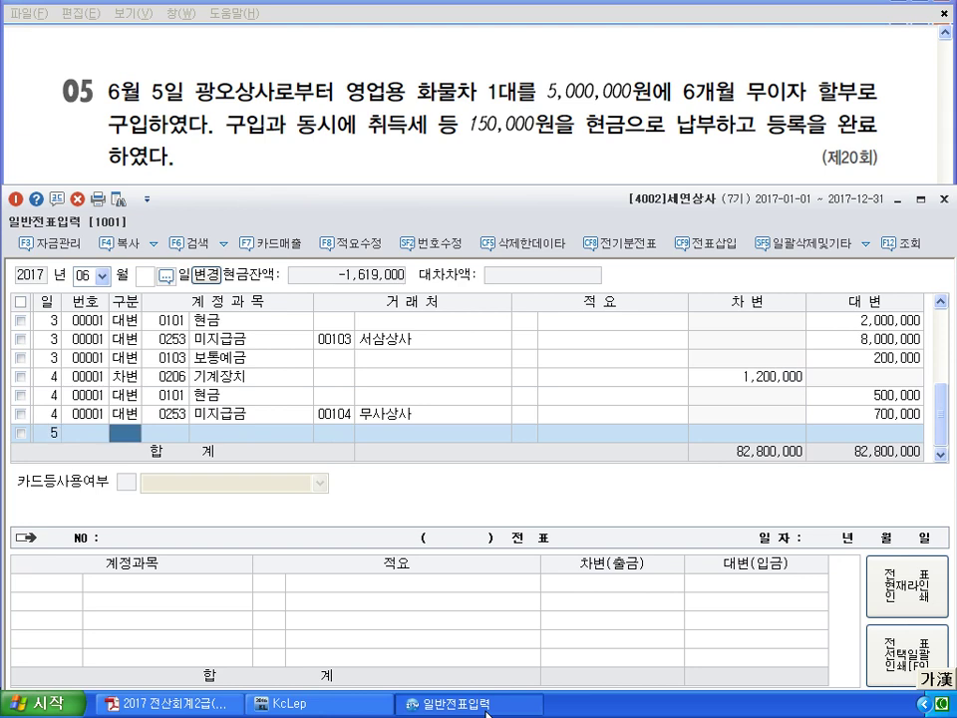
{"action": "type", "text": "3"}
{"action": "key", "text": "Return"}
{"action": "type", "text": "208"}
{"action": "key", "text": "Return"}
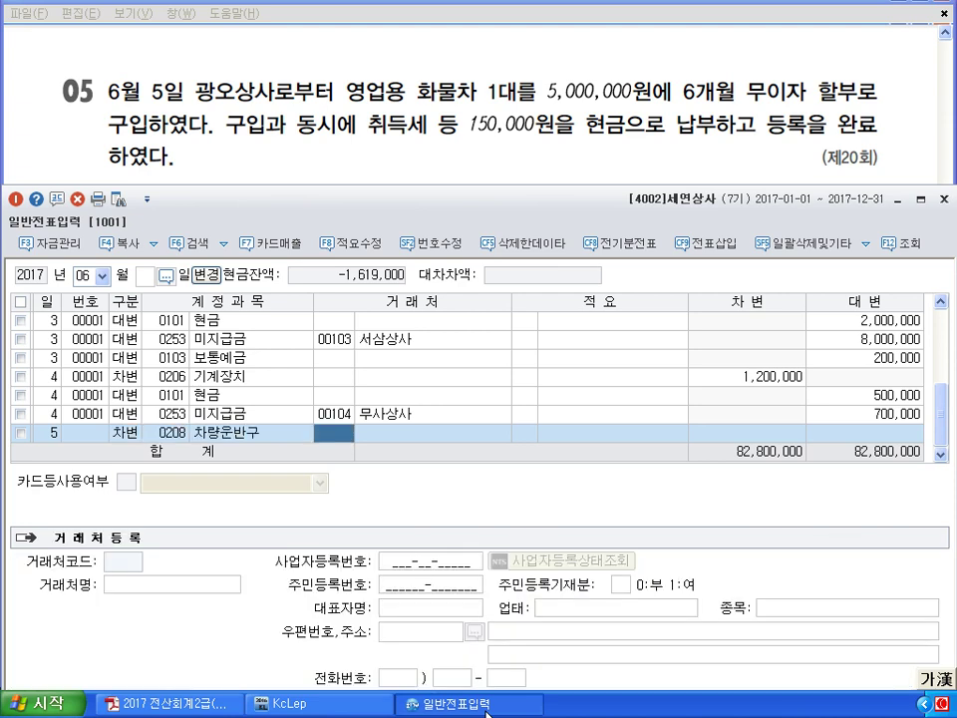
{"action": "key", "text": "Return"}
{"action": "key", "text": "Return"}
{"action": "type", "text": "5000000"}
{"action": "key", "text": "Return"}
{"action": "key", "text": "Return"}
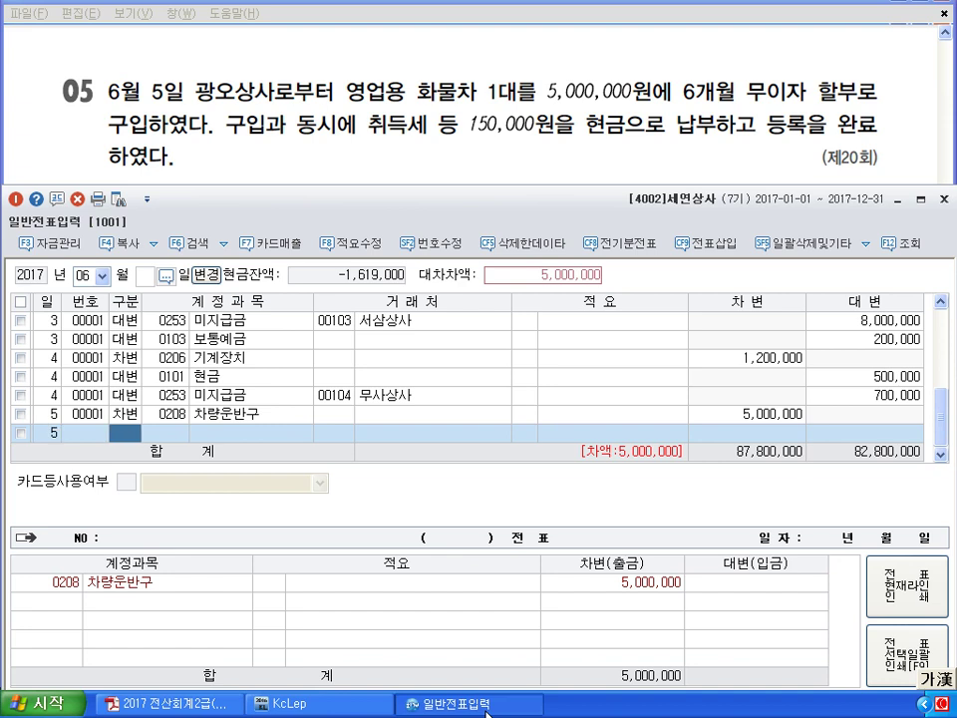
Set the debit amount of the June 5 차량운반구 line to 5,150,000.
{"action": "key", "text": "Up"}
{"action": "key", "text": "Return"}
{"action": "key", "text": "Return"}
{"action": "key", "text": "Return"}
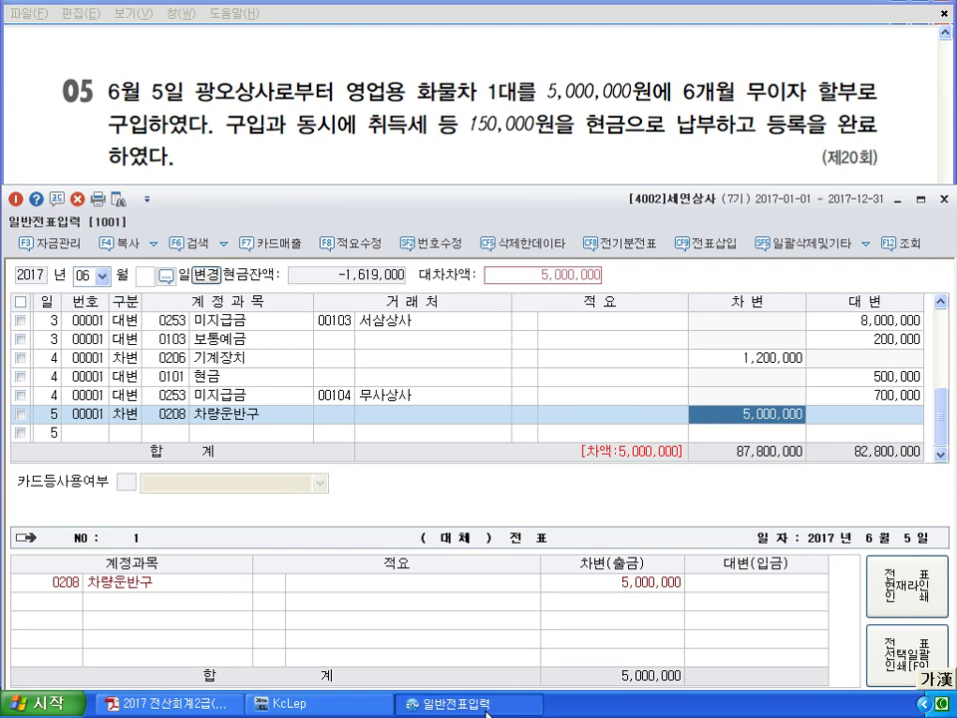
{"action": "type", "text": "5150000"}
{"action": "key", "text": "Return"}
{"action": "key", "text": "Return"}
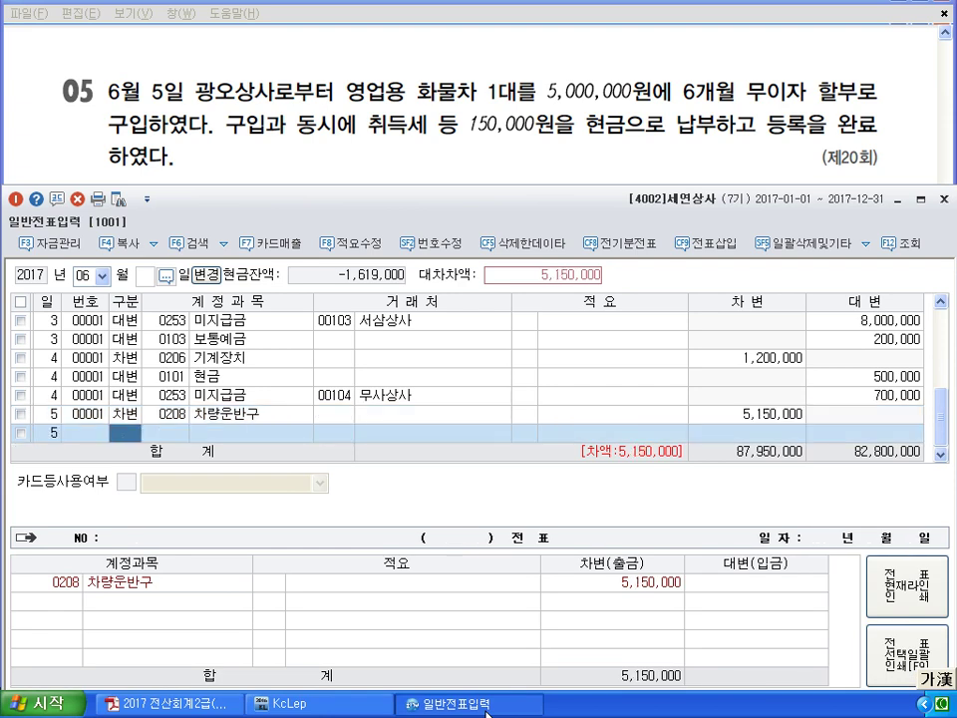
Add a June 5 credit line of 5,000,000 for account 0253 미지급금 with vendor 00105 광오상사.
{"action": "type", "text": "4"}
{"action": "key", "text": "Return"}
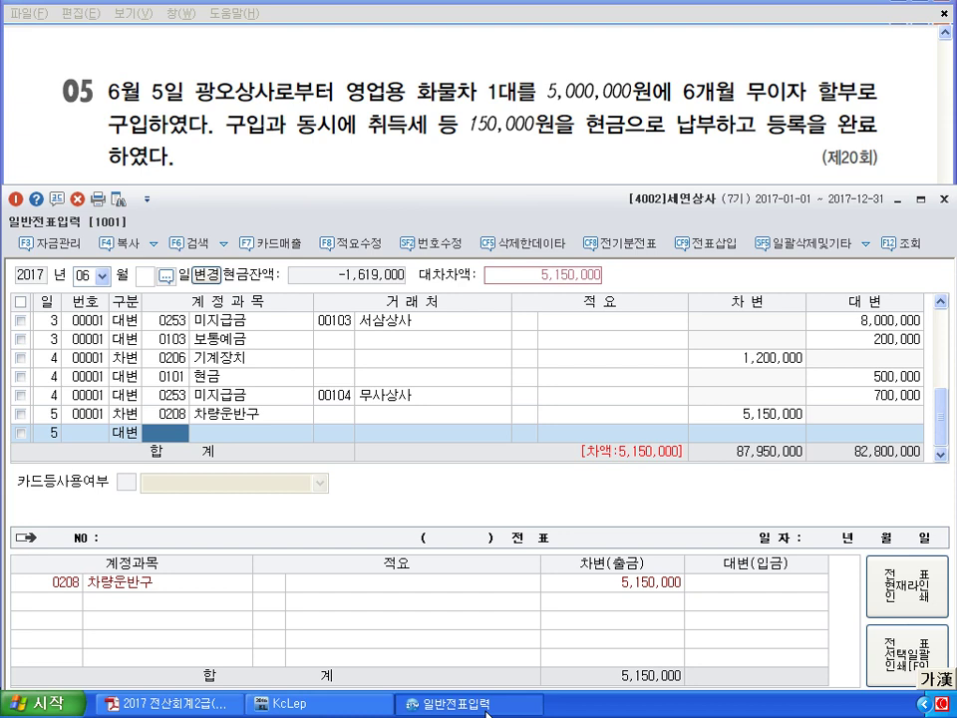
{"action": "type", "text": "253"}
{"action": "key", "text": "Return"}
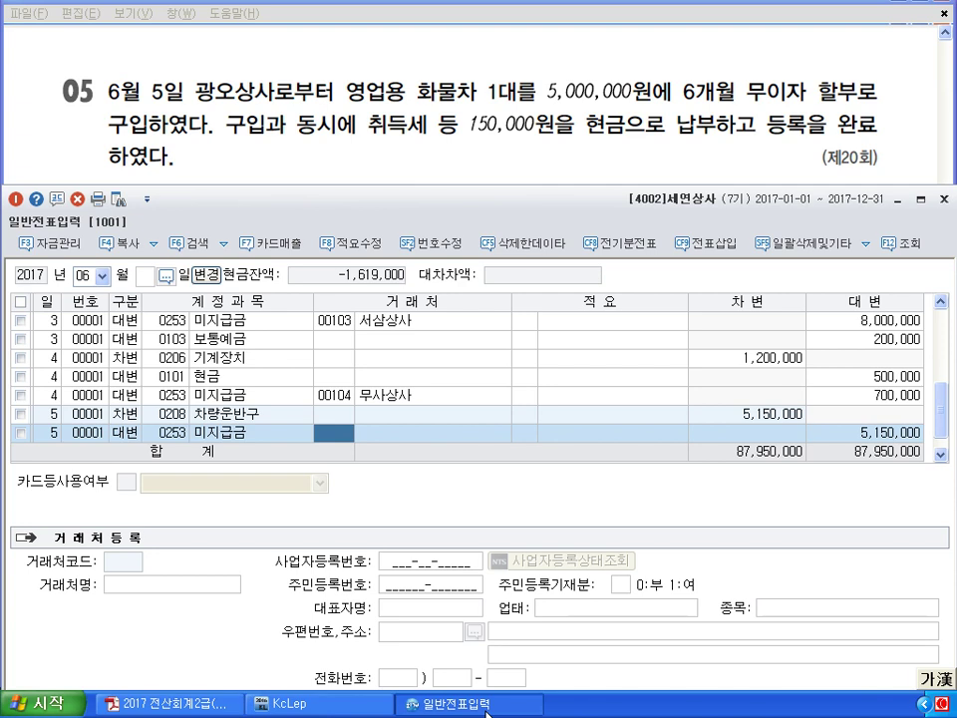
{"action": "type", "text": "105"}
{"action": "key", "text": "Return"}
{"action": "key", "text": "Return"}
{"action": "type", "text": "5000000"}
{"action": "key", "text": "Return"}
Add a June 5 credit line for account 0101 현금 with an amount of 150,000.
{"action": "key", "text": "Return"}
{"action": "type", "text": "4"}
{"action": "key", "text": "Return"}
{"action": "type", "text": "101"}
{"action": "key", "text": "Return"}
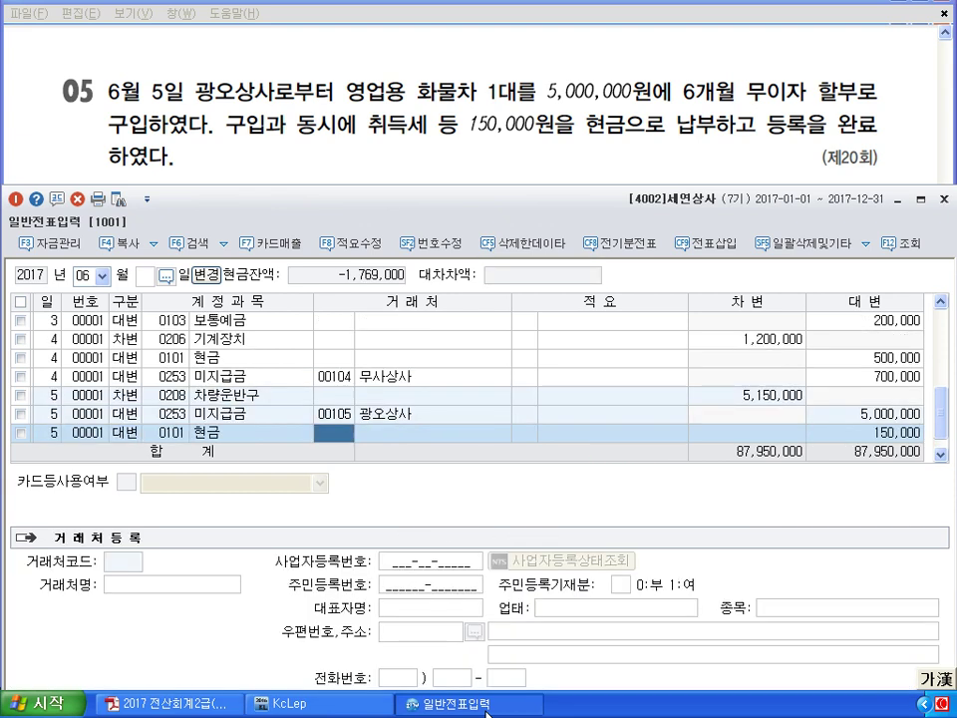
{"action": "key", "text": "Return"}
{"action": "key", "text": "Return"}
{"action": "key", "text": "Return"}
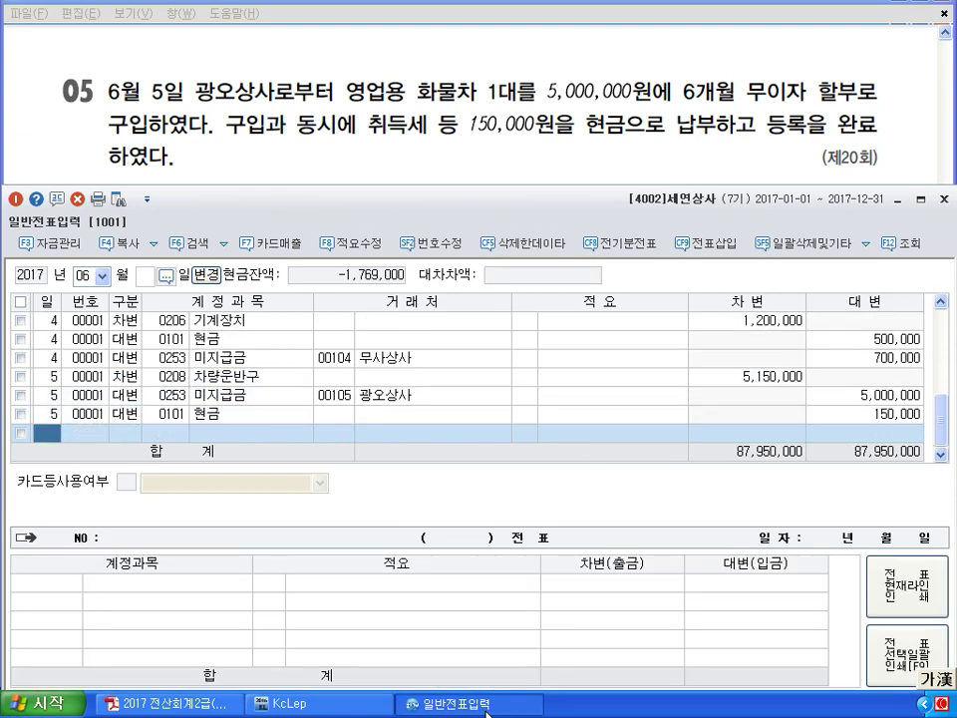
Add a June 6 debit line for account 0208 차량운반구 with an amount of 10,000,000.
{"action": "type", "text": "6"}
{"action": "key", "text": "Return"}
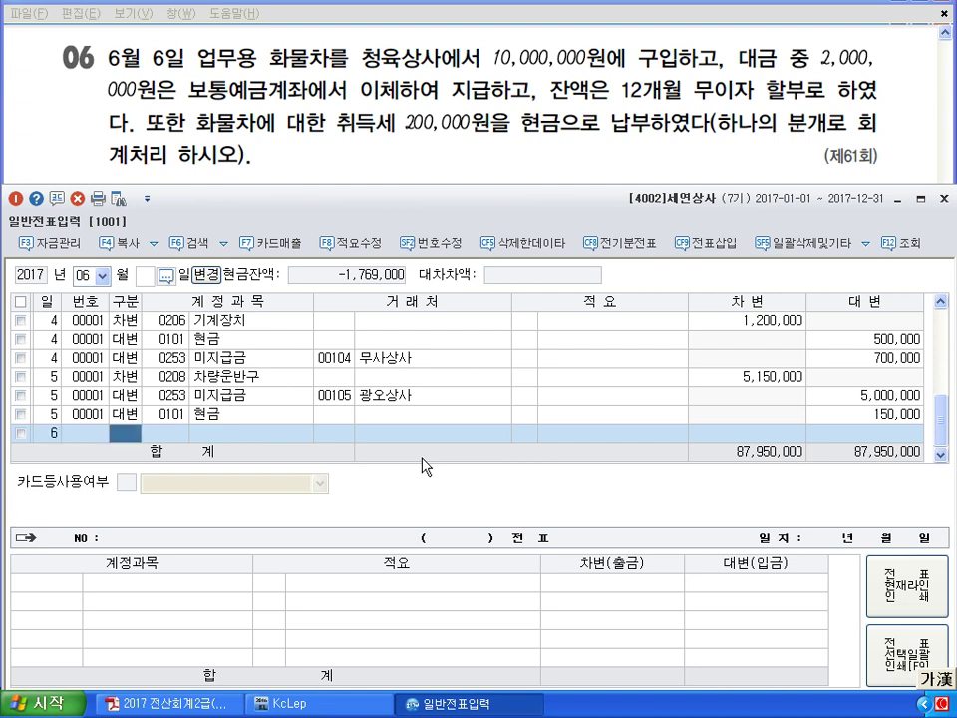
{"action": "type", "text": "3"}
{"action": "key", "text": "Return"}
{"action": "type", "text": "208"}
{"action": "key", "text": "Return"}
{"action": "key", "text": "Return"}
{"action": "type", "text": "10000000"}
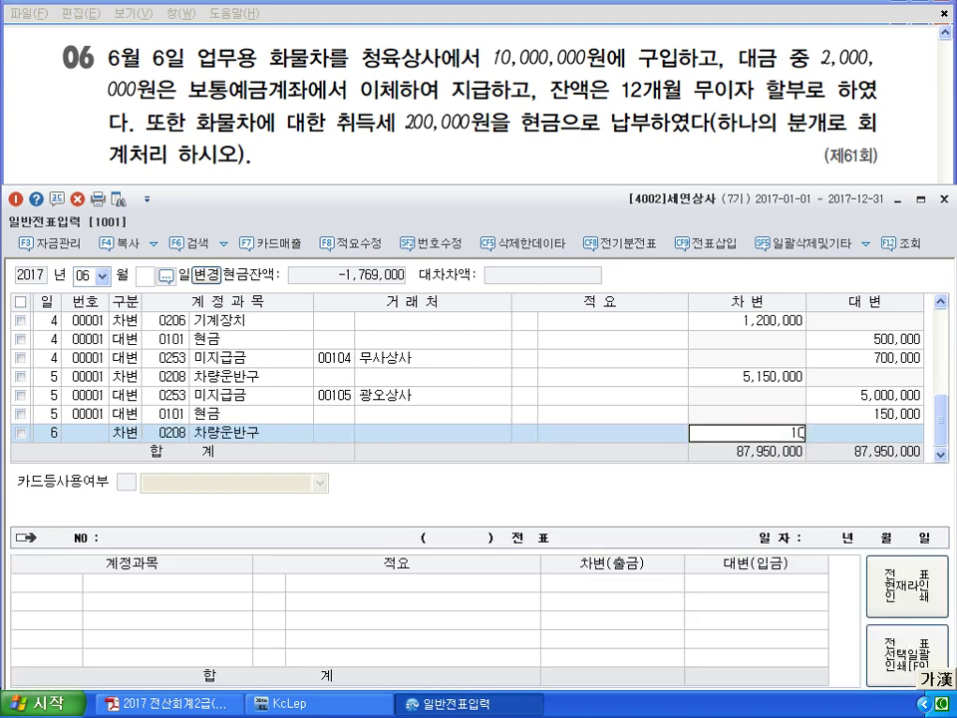
{"action": "key", "text": "Return"}
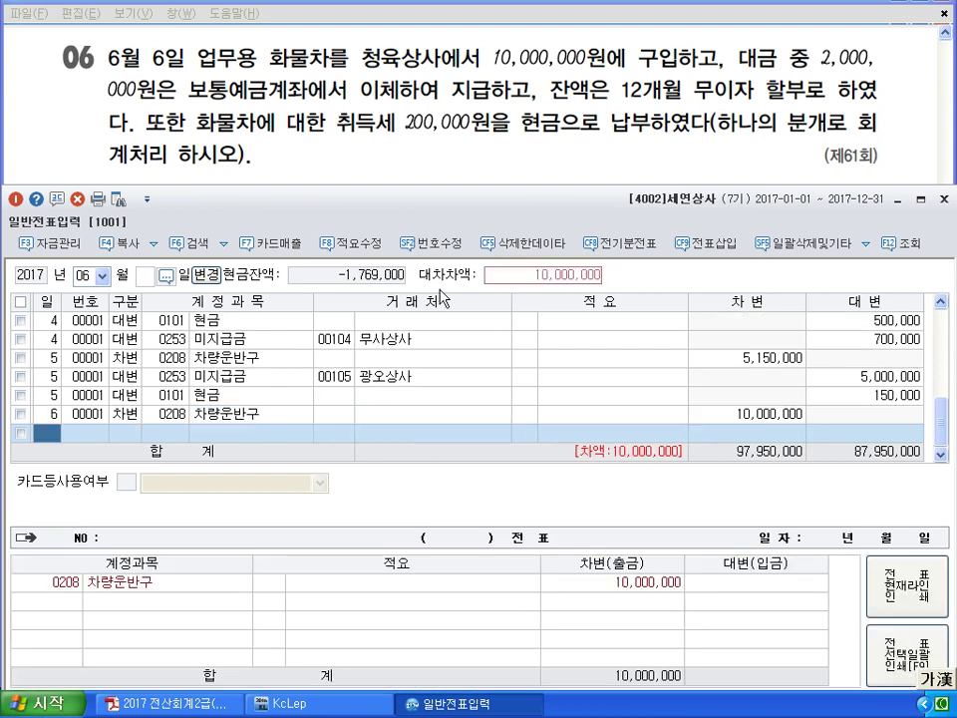
Set the debit amount of the June 6 차량운반구 line to 10,200,000.
{"action": "left_click", "coordinate": [767, 417]}
{"action": "type", "text": "10200000"}
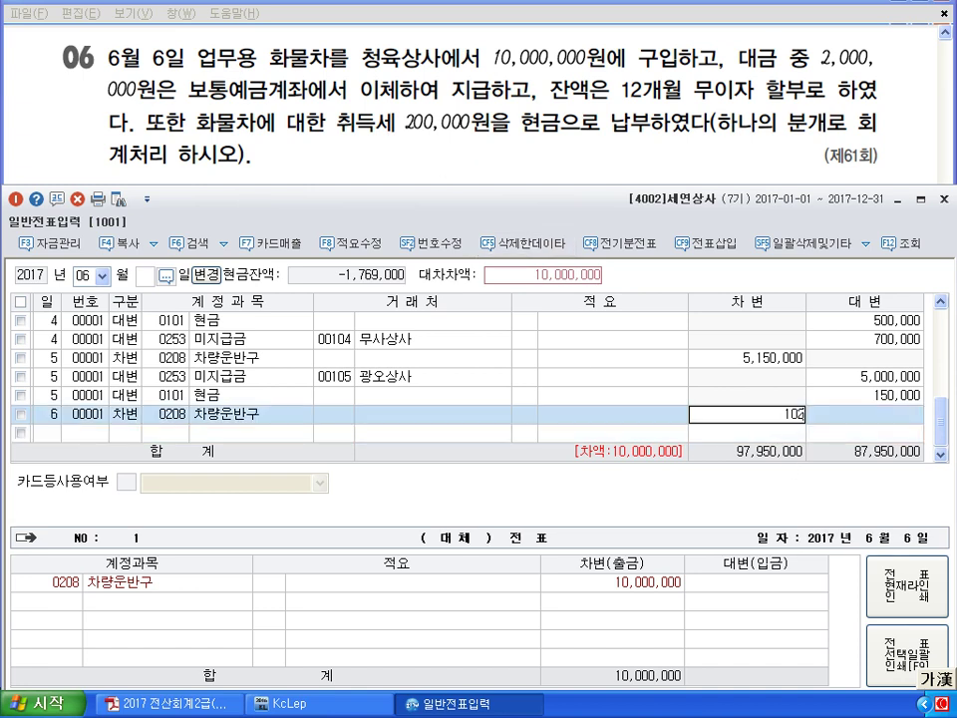
{"action": "key", "text": "Return"}
Add a June 6 credit line for account 0101 현금 with an amount of 200,000.
{"action": "type", "text": "6"}
{"action": "key", "text": "Return"}
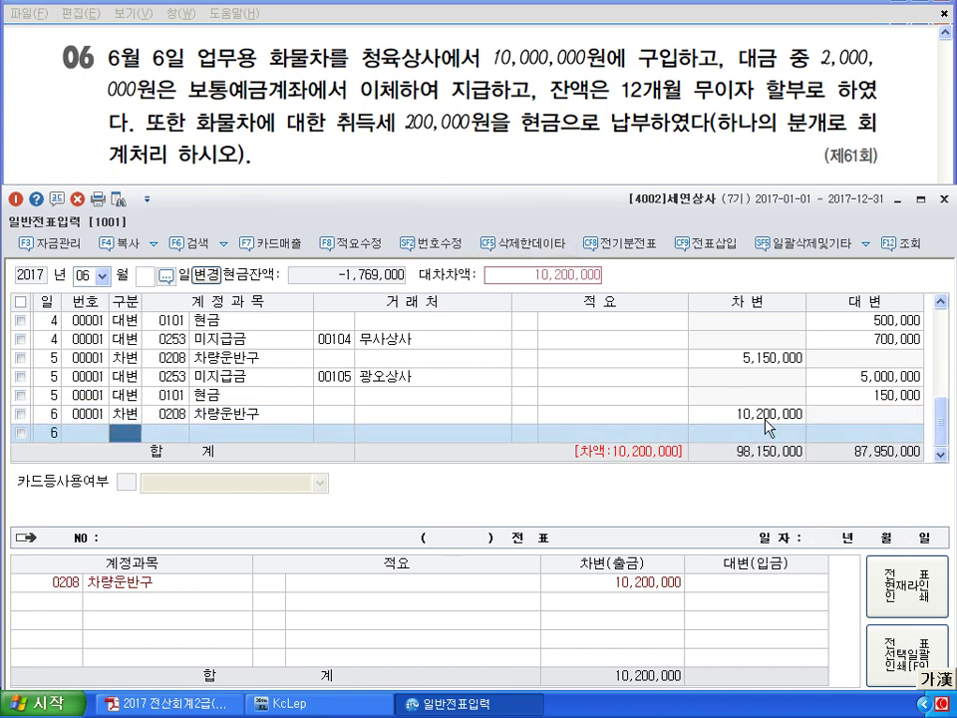
{"action": "type", "text": "4"}
{"action": "key", "text": "Return"}
{"action": "type", "text": "101"}
{"action": "key", "text": "Return"}
{"action": "key", "text": "Return"}
{"action": "key", "text": "Return"}
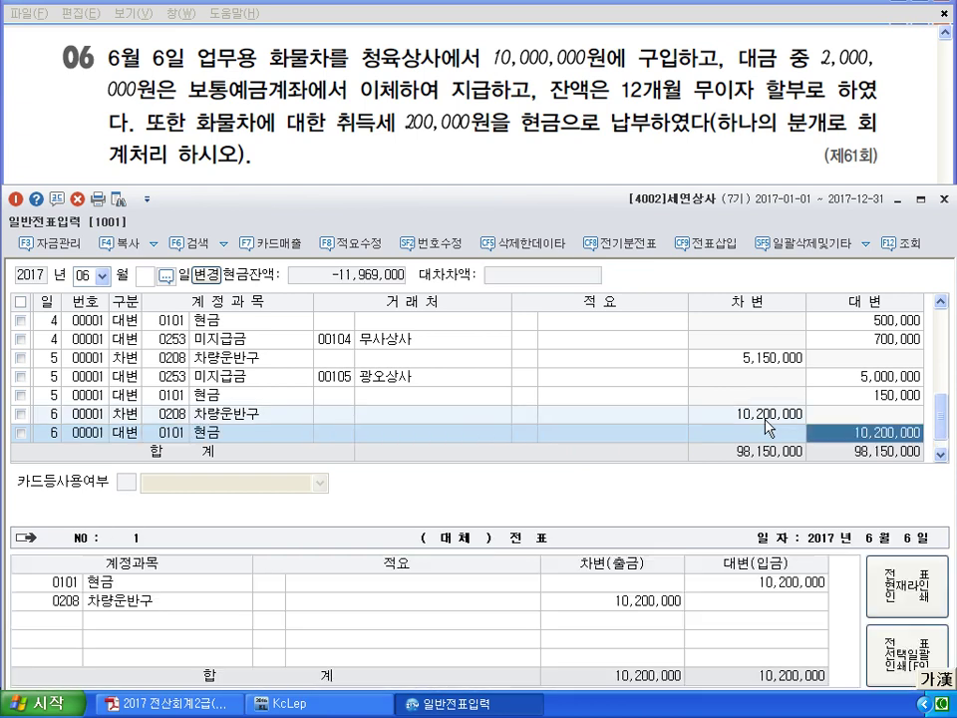
{"action": "type", "text": "200,000"}
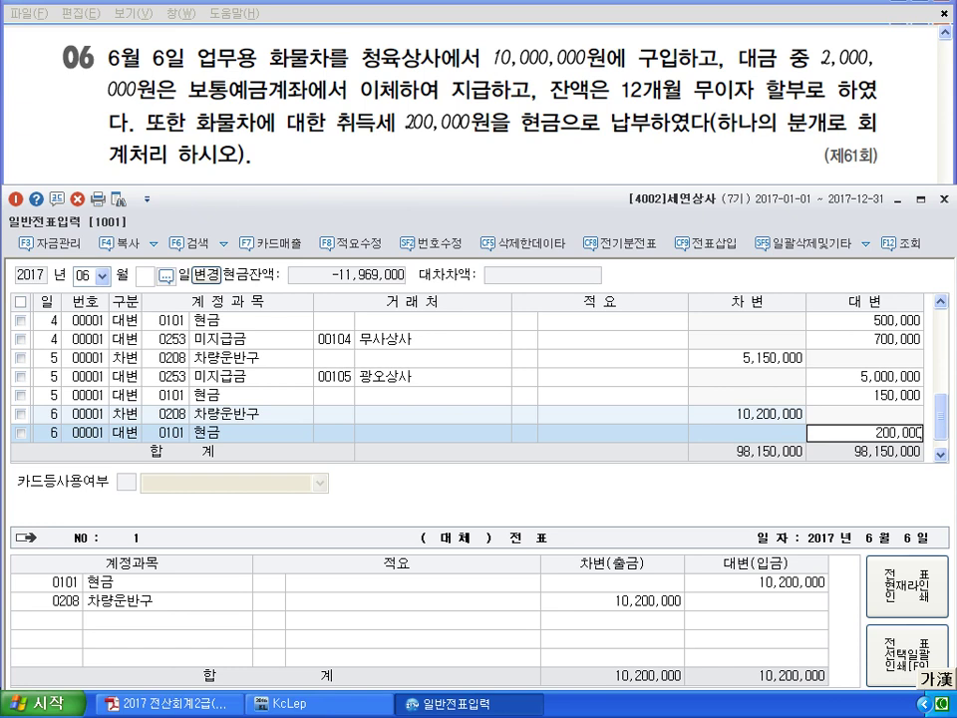
{"action": "key", "text": "Return"}
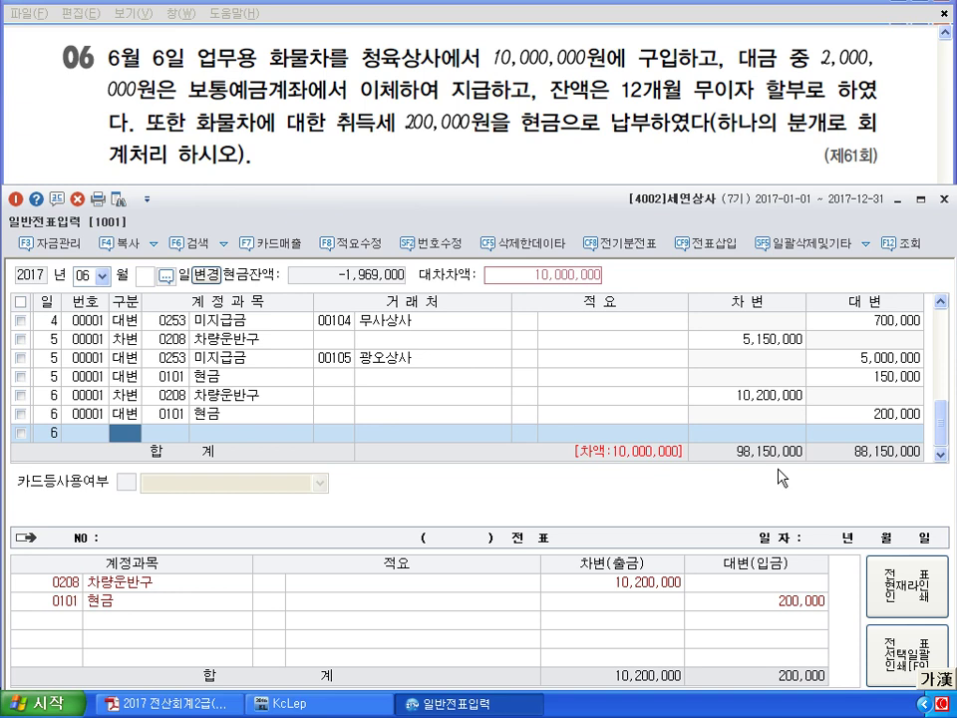
Add a June 6 credit line for account 0103 보통예금 with an amount of 2,000,000.
{"action": "type", "text": "4"}
{"action": "key", "text": "Return"}
{"action": "type", "text": "103"}
{"action": "key", "text": "Return"}
{"action": "key", "text": "Return"}
{"action": "key", "text": "Return"}
{"action": "key", "text": "Return"}
{"action": "key", "text": "Return"}
{"action": "type", "text": "2000000"}
{"action": "key", "text": "Return"}
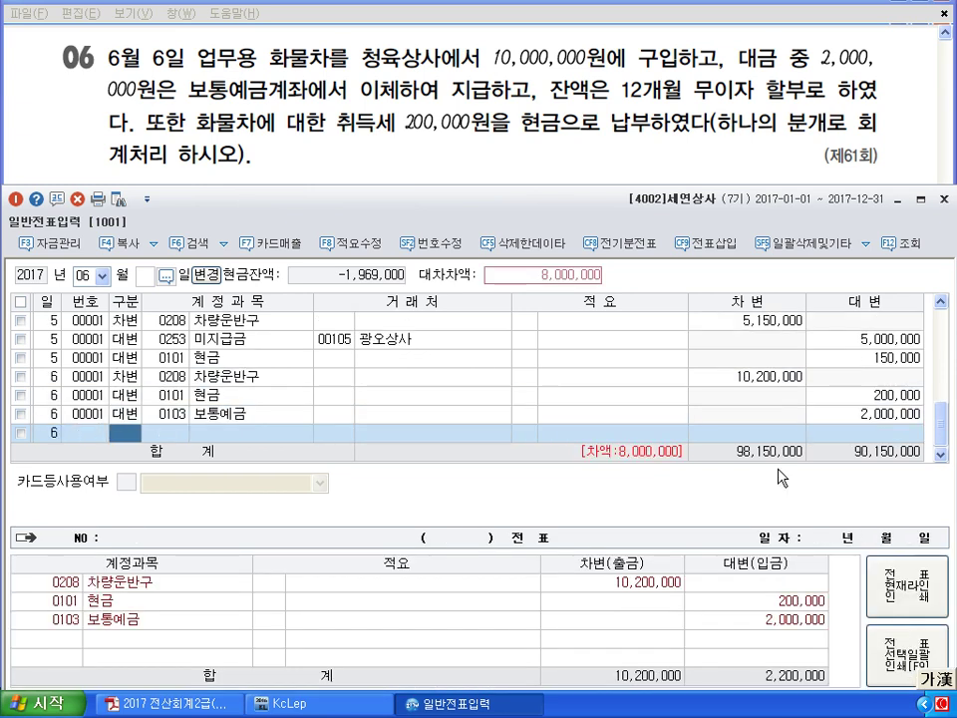
Add a June 6 credit line of 8,000,000 for account 0253 미지급금 with vendor 00106 청육상사.
{"action": "type", "text": "4"}
{"action": "key", "text": "Return"}
{"action": "type", "text": "253"}
{"action": "key", "text": "Return"}
{"action": "type", "text": "106"}
{"action": "key", "text": "Return"}
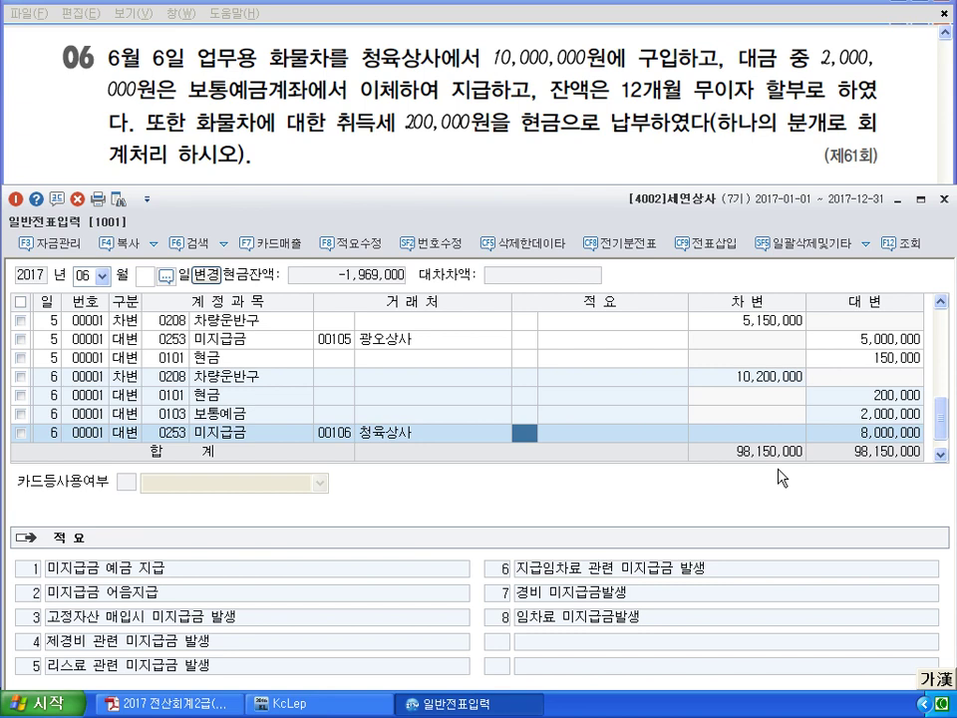
{"action": "key", "text": "Return"}
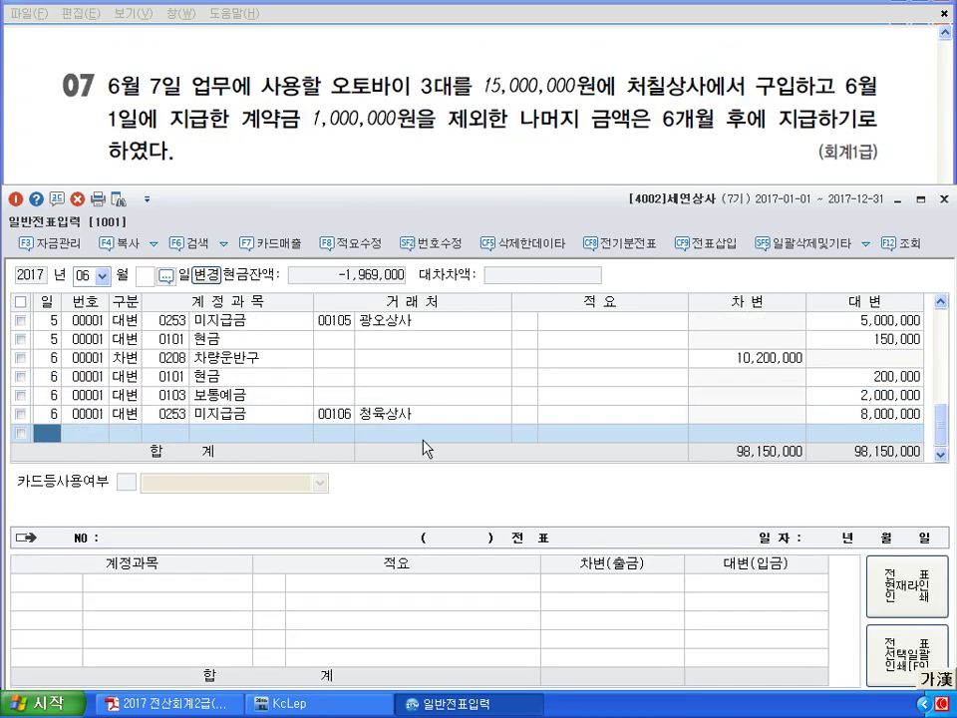
Add a June 7 debit line for account 0208 차량운반구 with an amount of 15,000,000.
{"action": "type", "text": "7"}
{"action": "key", "text": "Return"}
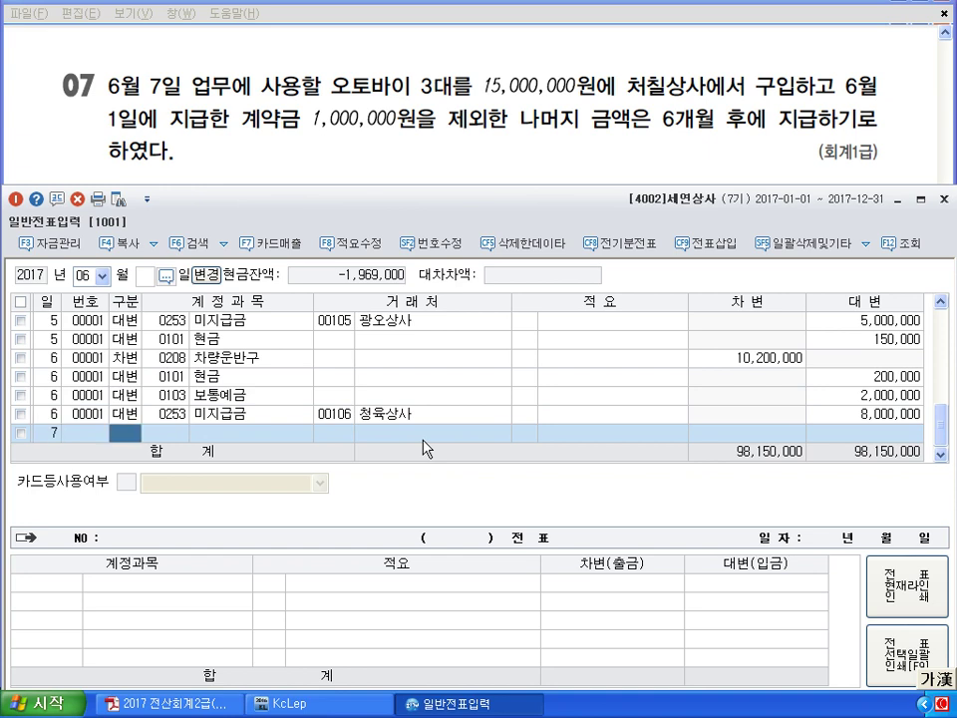
{"action": "type", "text": "3"}
{"action": "key", "text": "Return"}
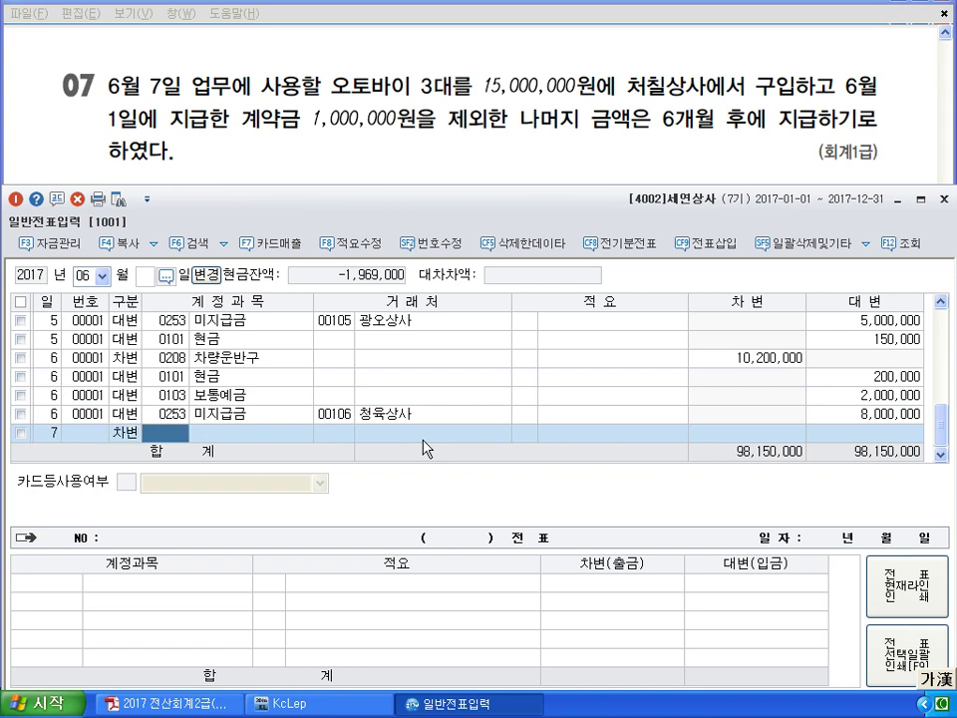
{"action": "type", "text": "208"}
{"action": "key", "text": "Return"}
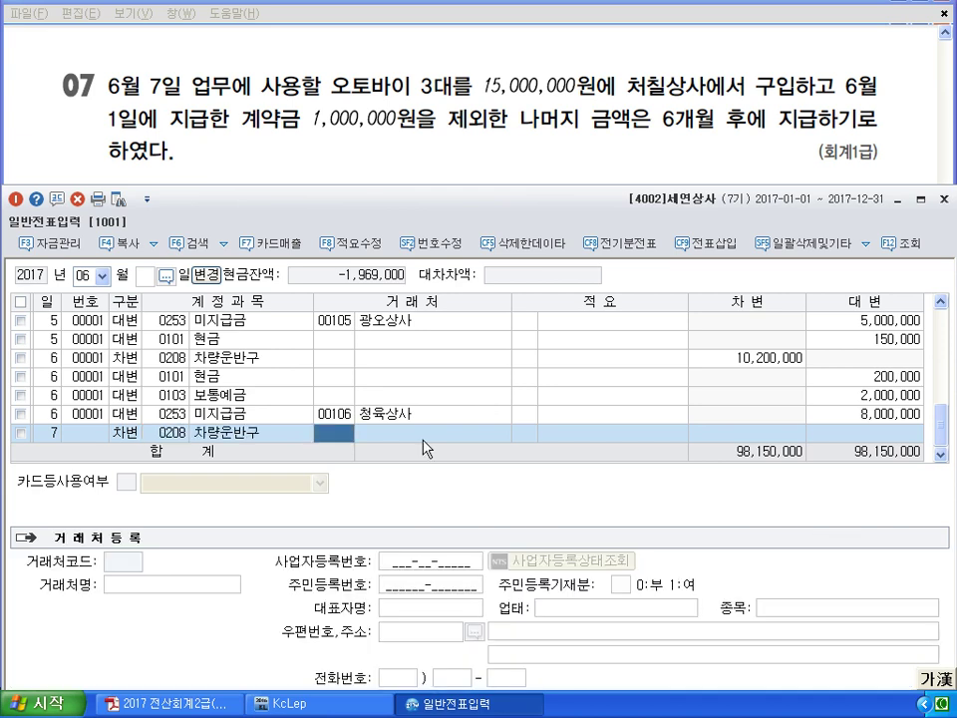
{"action": "key", "text": "Return"}
{"action": "key", "text": "Return"}
{"action": "type", "text": "15000000"}
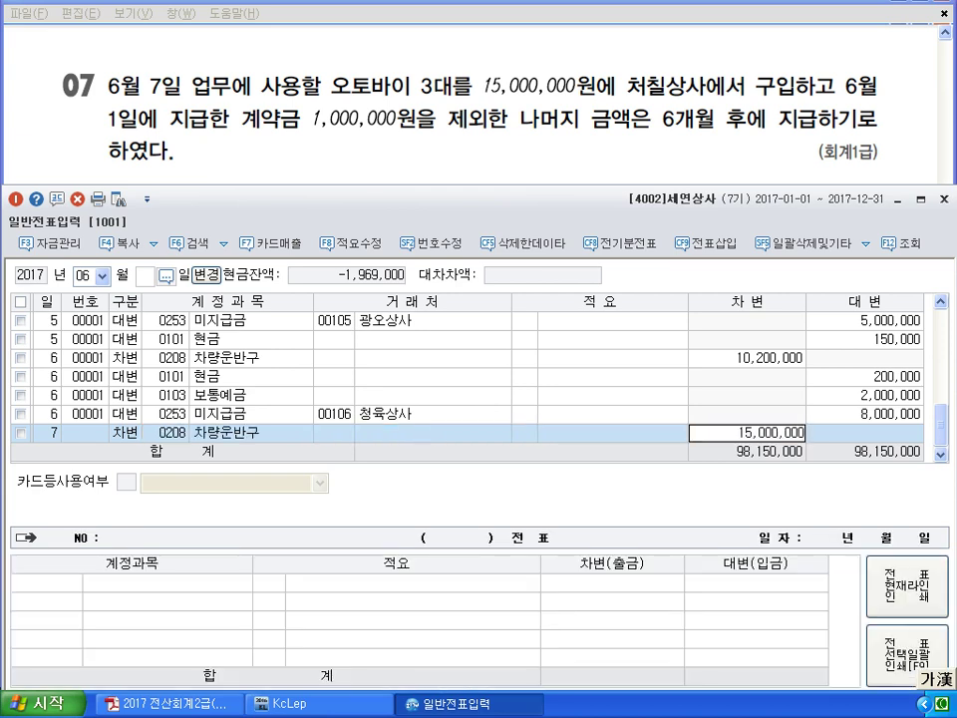
{"action": "key", "text": "Return"}
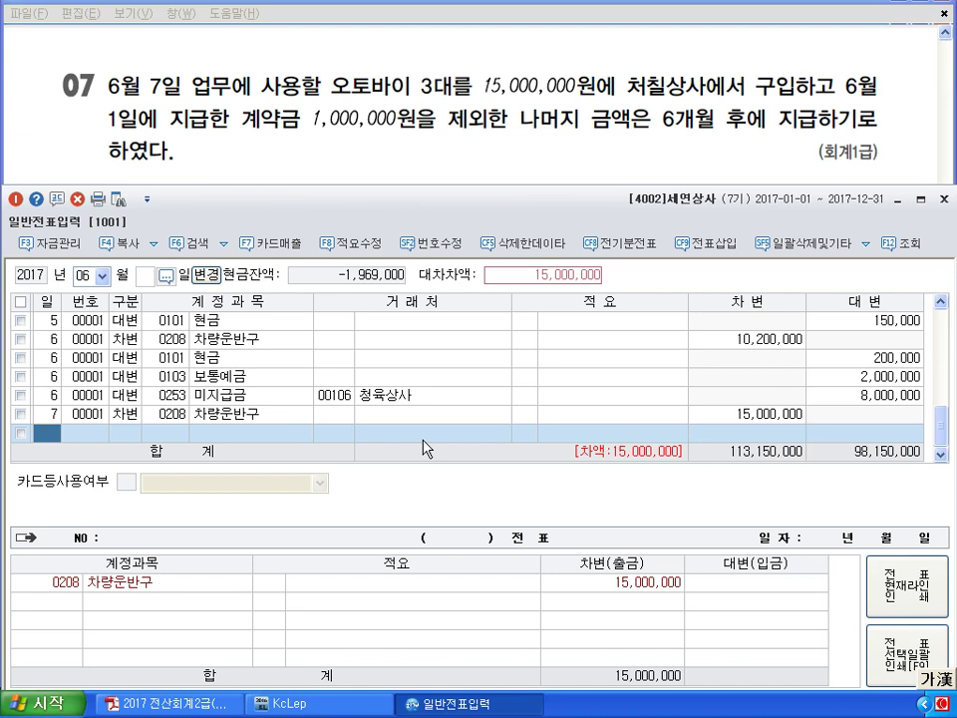
Add a June 7 credit line of 1,000,000 for account 0131 선급금 with vendor 00107 처칠상사.
{"action": "type", "text": "7"}
{"action": "key", "text": "Return"}
{"action": "type", "text": "4"}
{"action": "key", "text": "Return"}
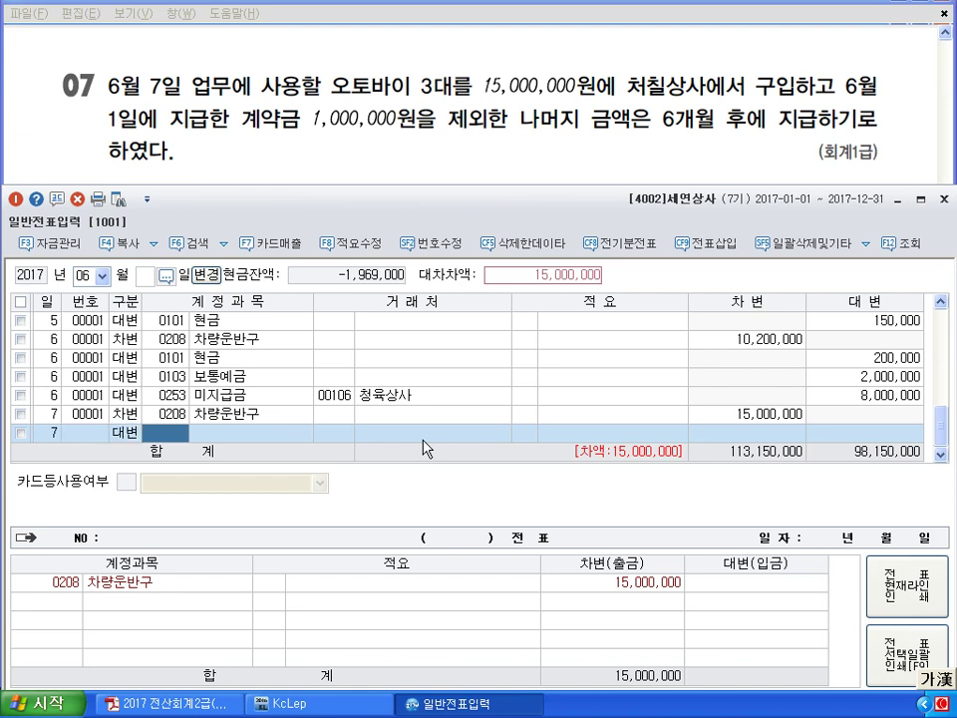
{"action": "type", "text": "131"}
{"action": "key", "text": "Return"}
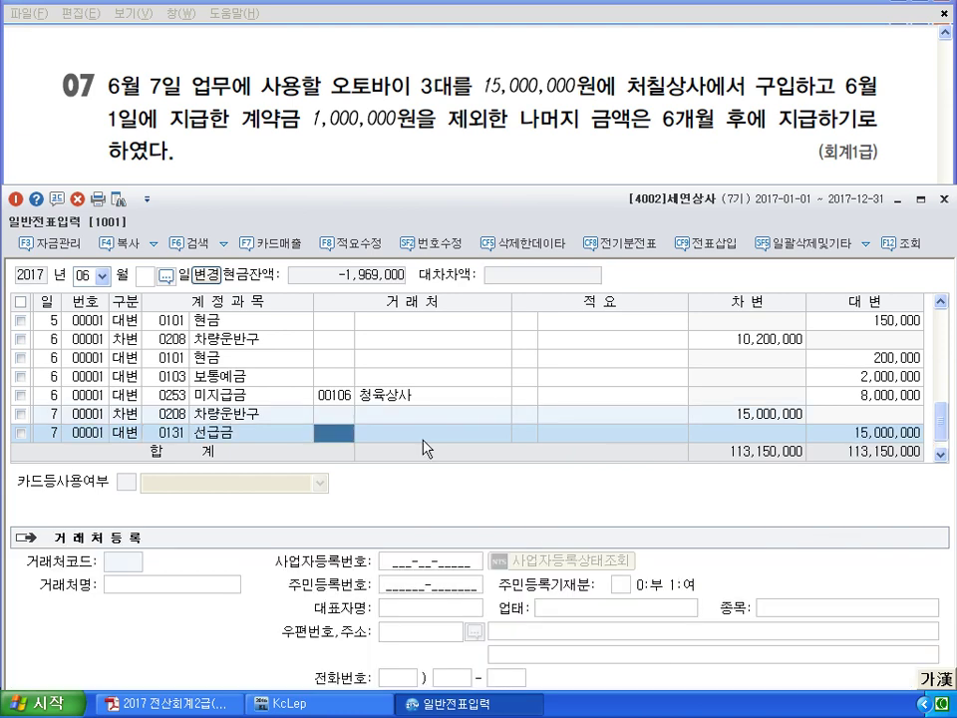
{"action": "type", "text": "107"}
{"action": "key", "text": "Return"}
{"action": "key", "text": "Return"}
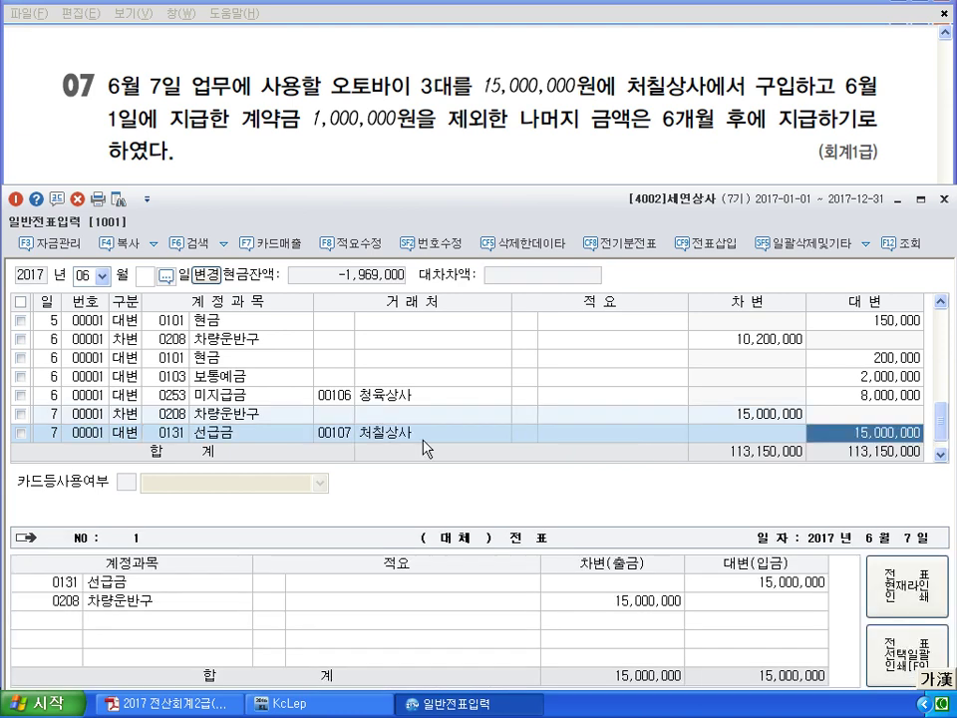
{"action": "type", "text": "1000000"}
{"action": "key", "text": "Return"}
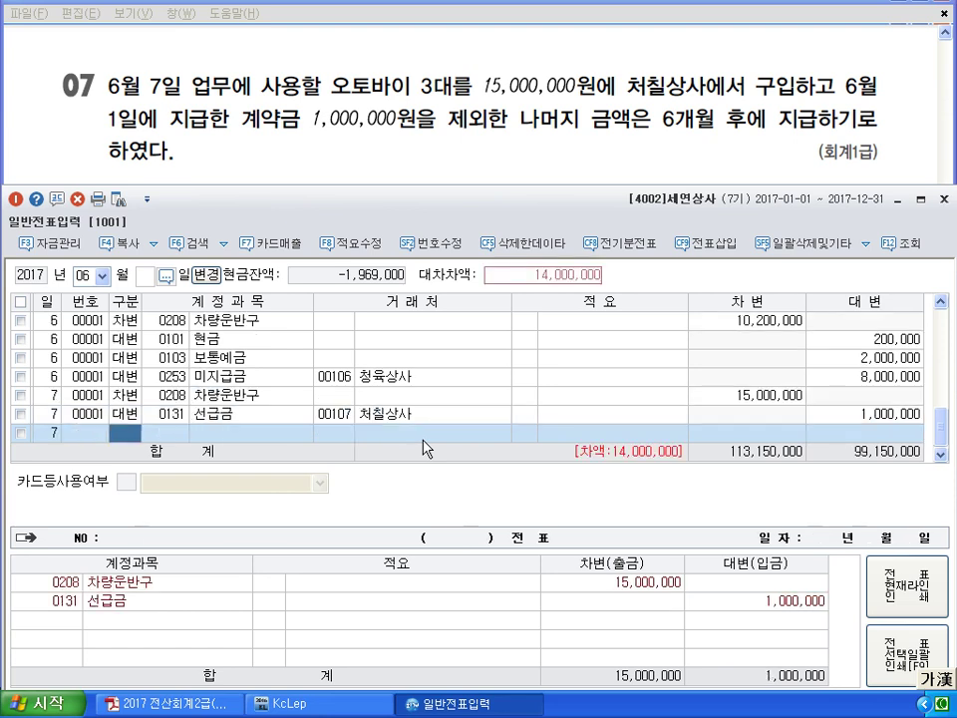
Add a June 7 credit line of 14,000,000 for account 0253 미지급금 with vendor 처칠상사.
{"action": "type", "text": "4253"}
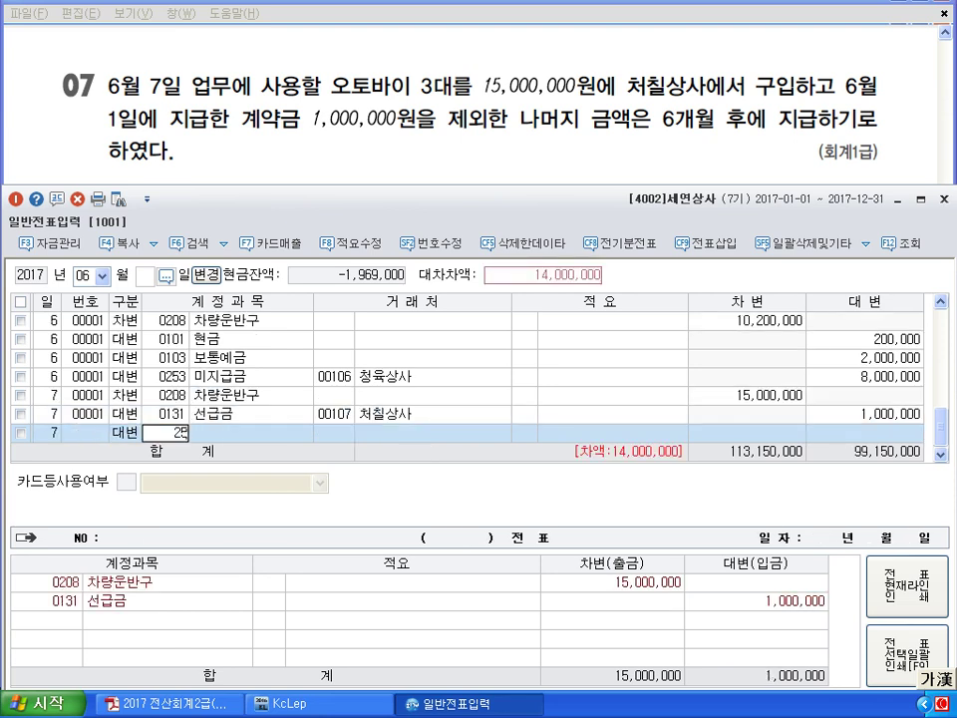
{"action": "key", "text": "Return"}
{"action": "key", "text": "plus"}
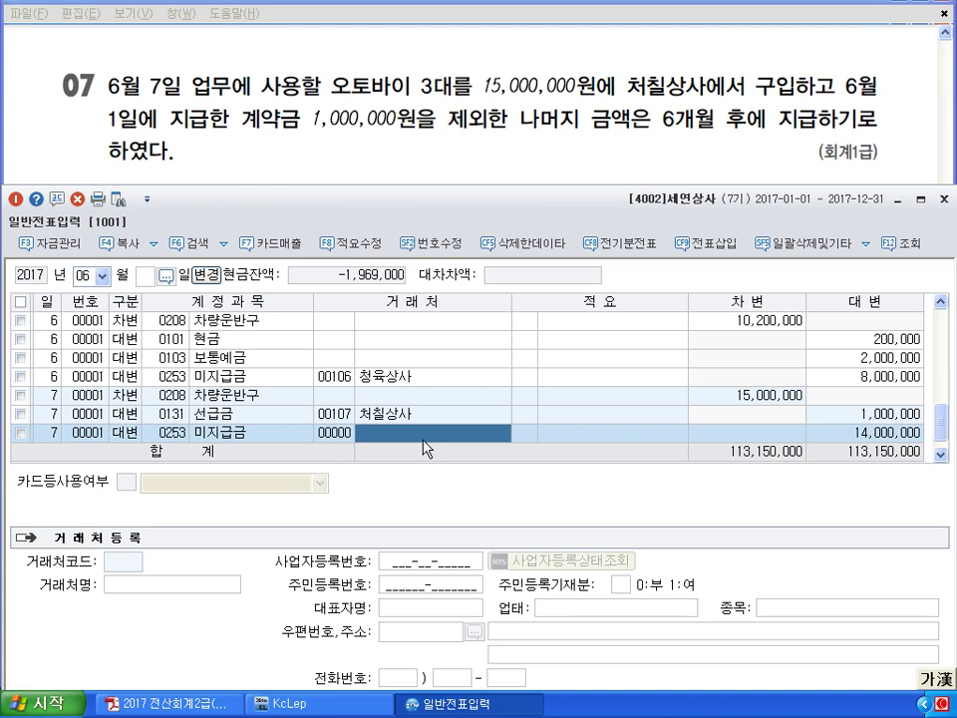
{"action": "type", "text": "처칠상사"}
{"action": "key", "text": "Return"}
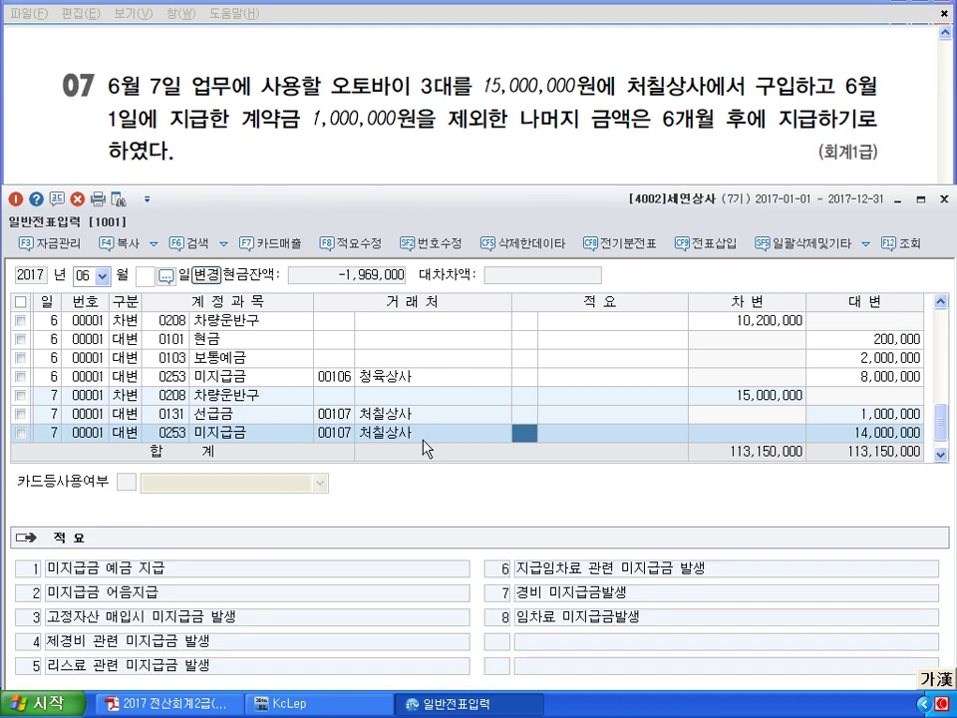
{"action": "key", "text": "Return"}
{"action": "key", "text": "Return"}
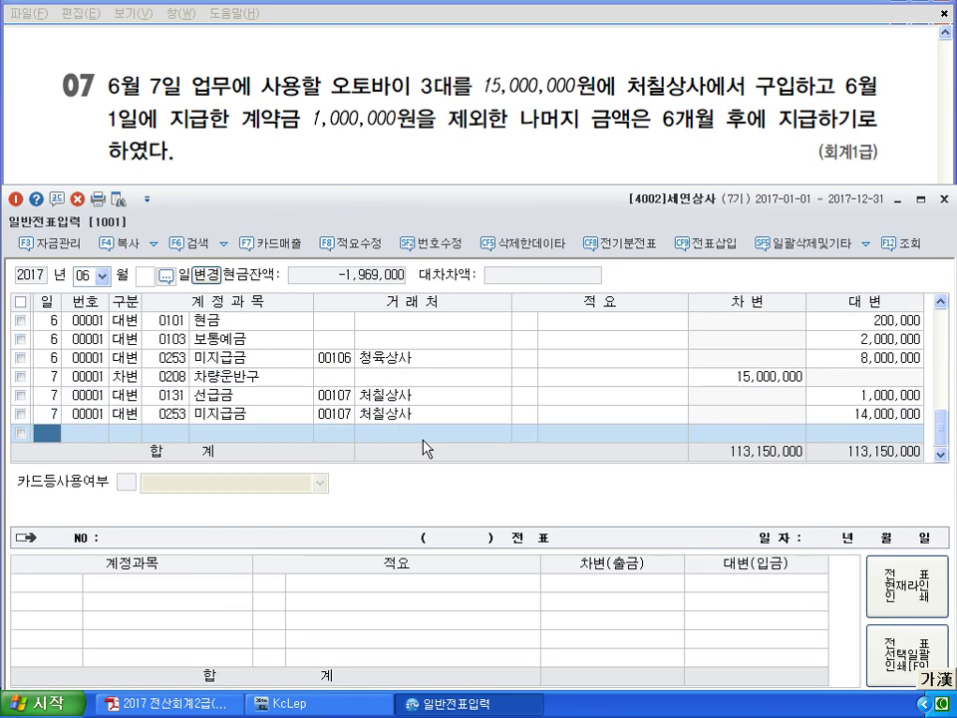
Add a June 8 debit line for account 0212 비품 with an amount of 1,530,000, freight included.
{"action": "type", "text": "8"}
{"action": "key", "text": "Return"}
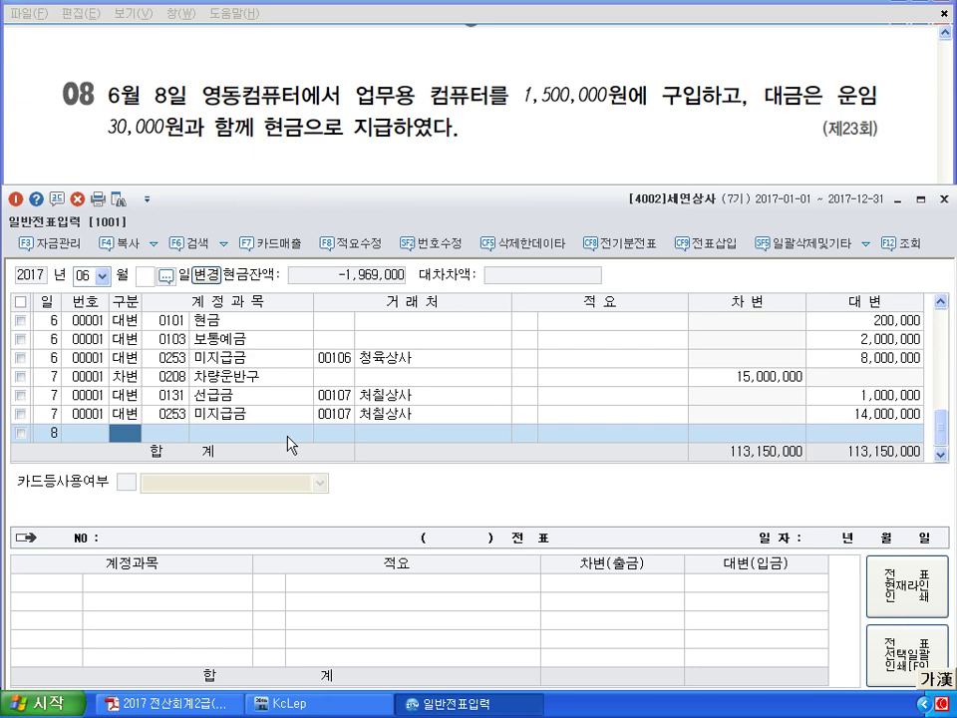
{"action": "type", "text": "3"}
{"action": "key", "text": "Return"}
{"action": "type", "text": "212"}
{"action": "key", "text": "Return"}
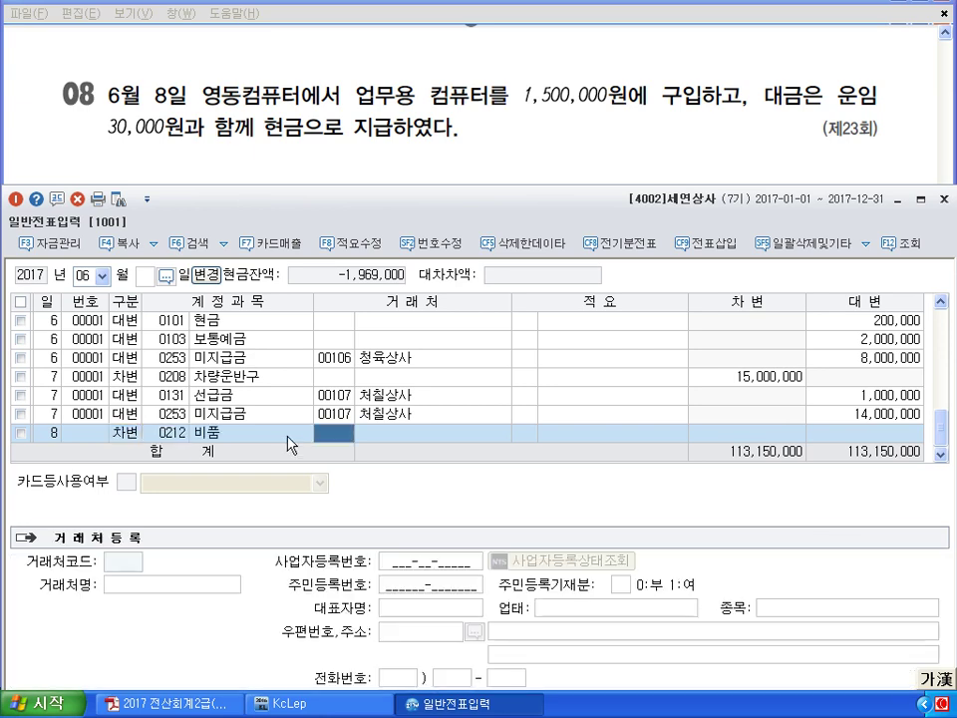
{"action": "key", "text": "Return"}
{"action": "key", "text": "Return"}
{"action": "type", "text": "5000000"}
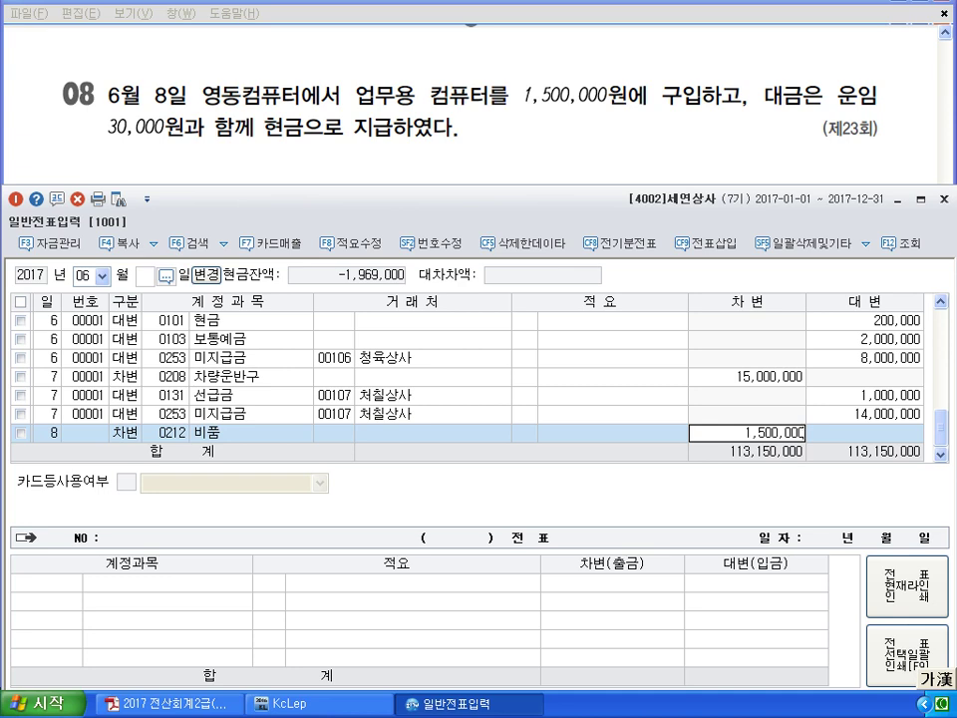
{"action": "key", "text": "BackSpace"}
{"action": "key", "text": "BackSpace"}
{"action": "key", "text": "BackSpace"}
{"action": "key", "text": "BackSpace"}
{"action": "key", "text": "BackSpace"}
{"action": "key", "text": "BackSpace"}
{"action": "key", "text": "BackSpace"}
{"action": "type", "text": "1530000"}
{"action": "key", "text": "Return"}
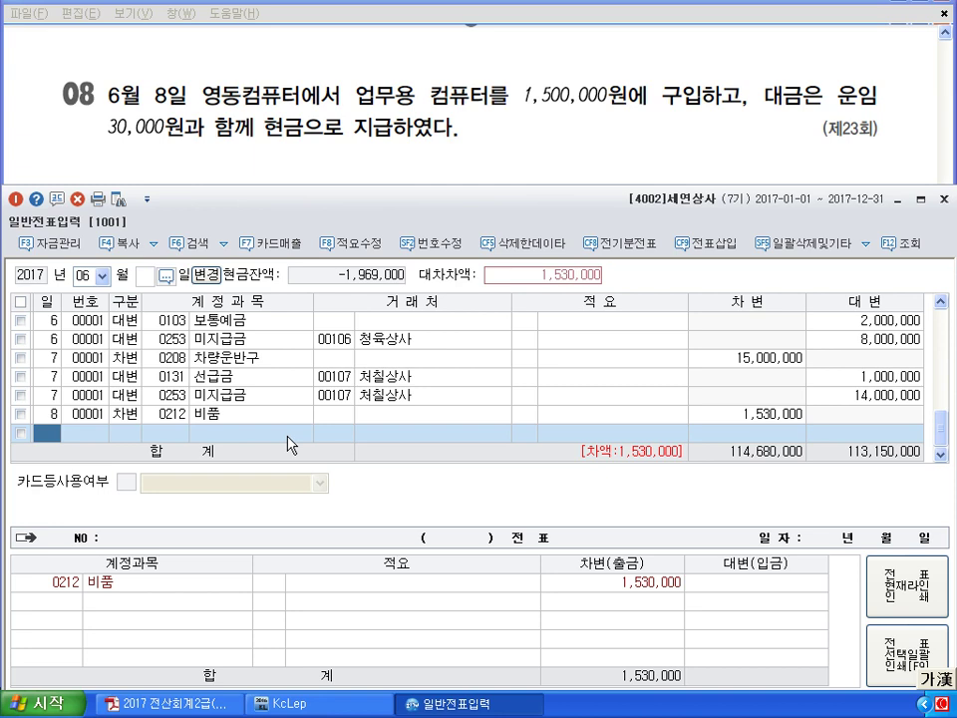
Add a June 8 credit line for account 0101 현금 with an amount of 1,530,000.
{"action": "type", "text": "8"}
{"action": "key", "text": "Return"}
{"action": "key", "text": "Return"}
{"action": "type", "text": "4"}
{"action": "key", "text": "Return"}
{"action": "type", "text": "101"}
{"action": "key", "text": "Return"}
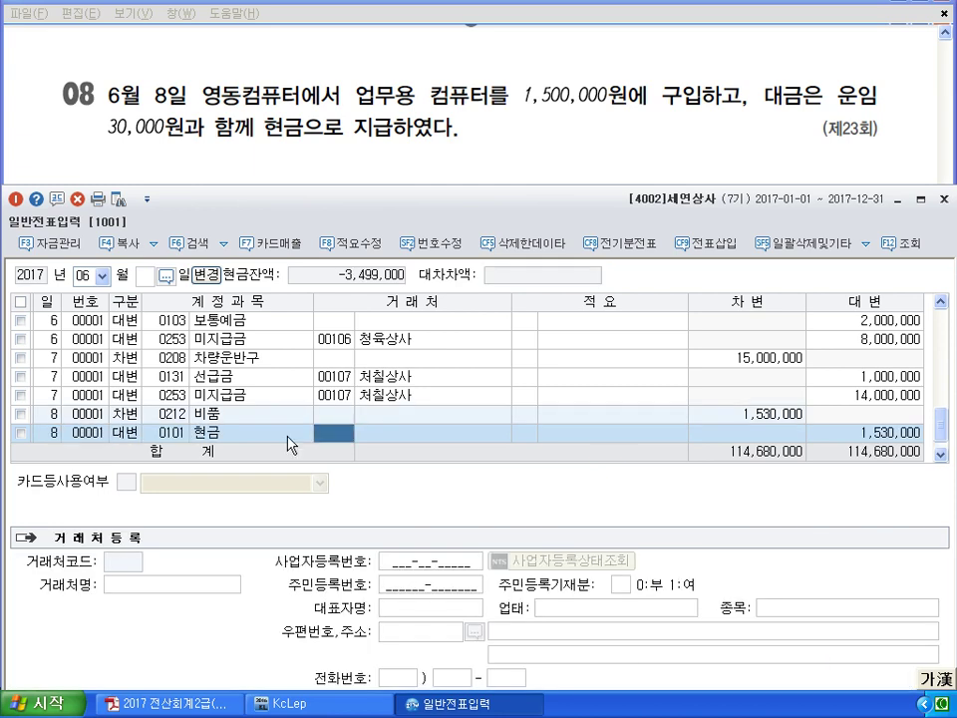
{"action": "key", "text": "Return"}
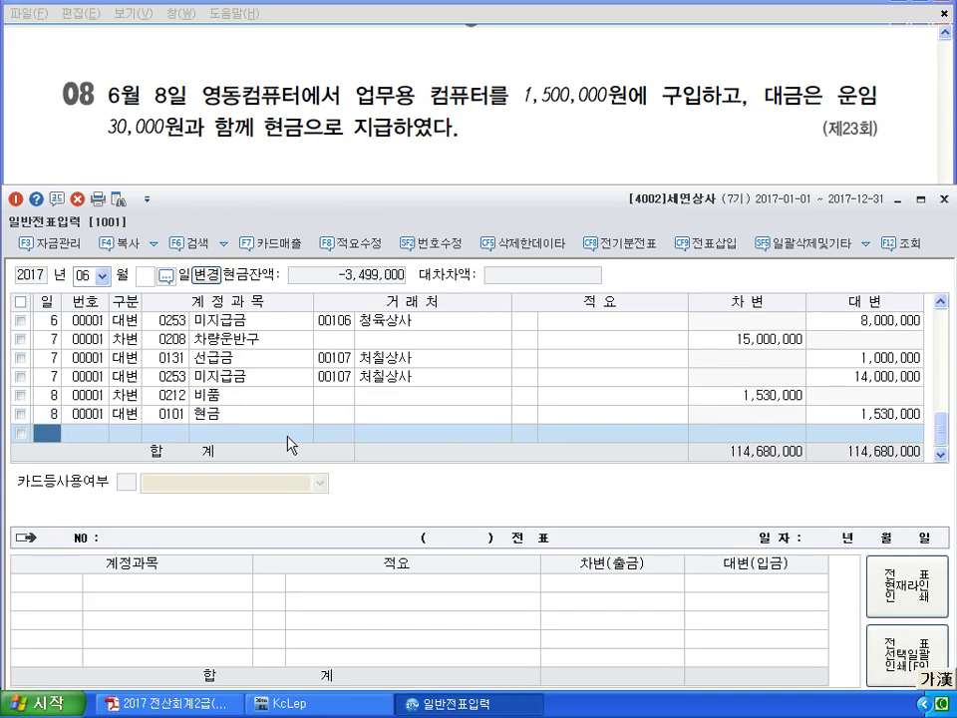
Add a June 9 debit line for account 0212 비품 with an amount of 2,000,000 and no vendor.
{"action": "type", "text": "9"}
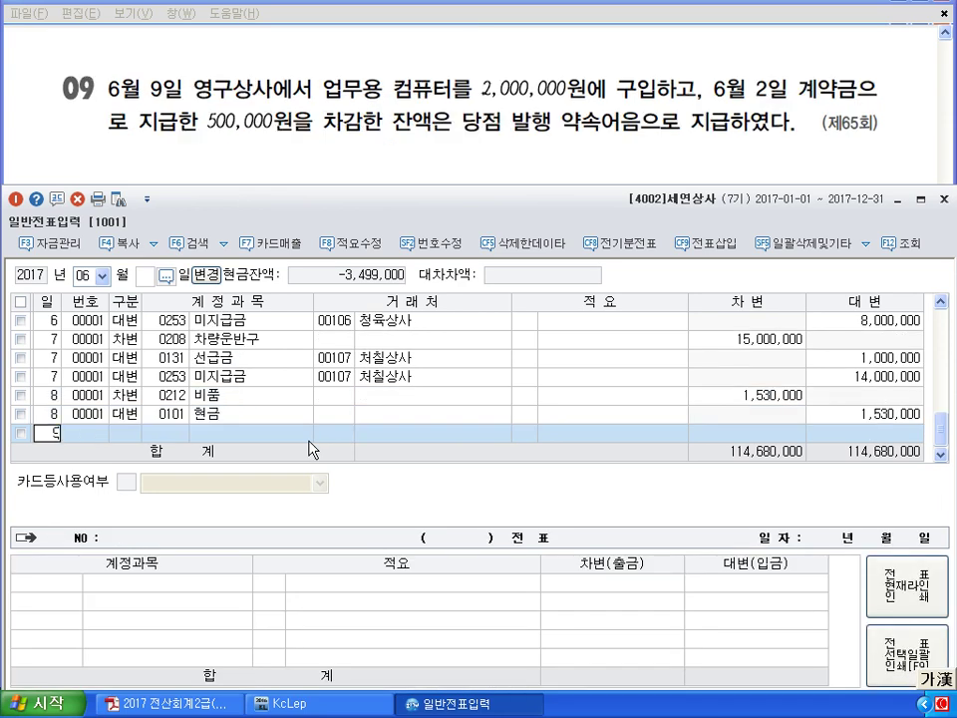
{"action": "key", "text": "Return"}
{"action": "key", "text": "Return"}
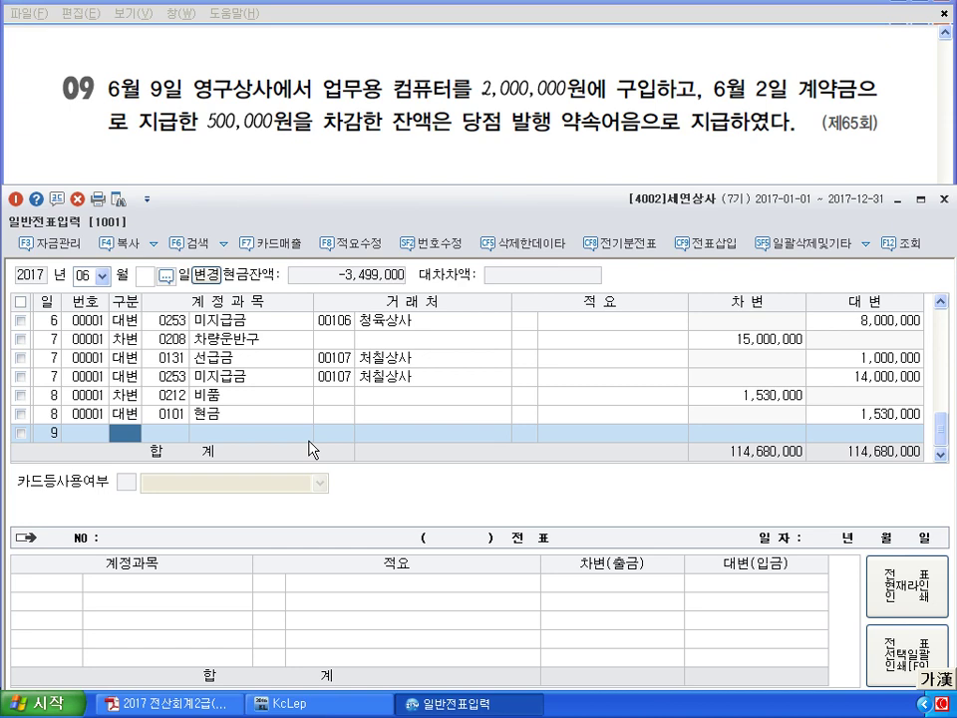
{"action": "type", "text": "3"}
{"action": "key", "text": "Return"}
{"action": "type", "text": "212"}
{"action": "key", "text": "Return"}
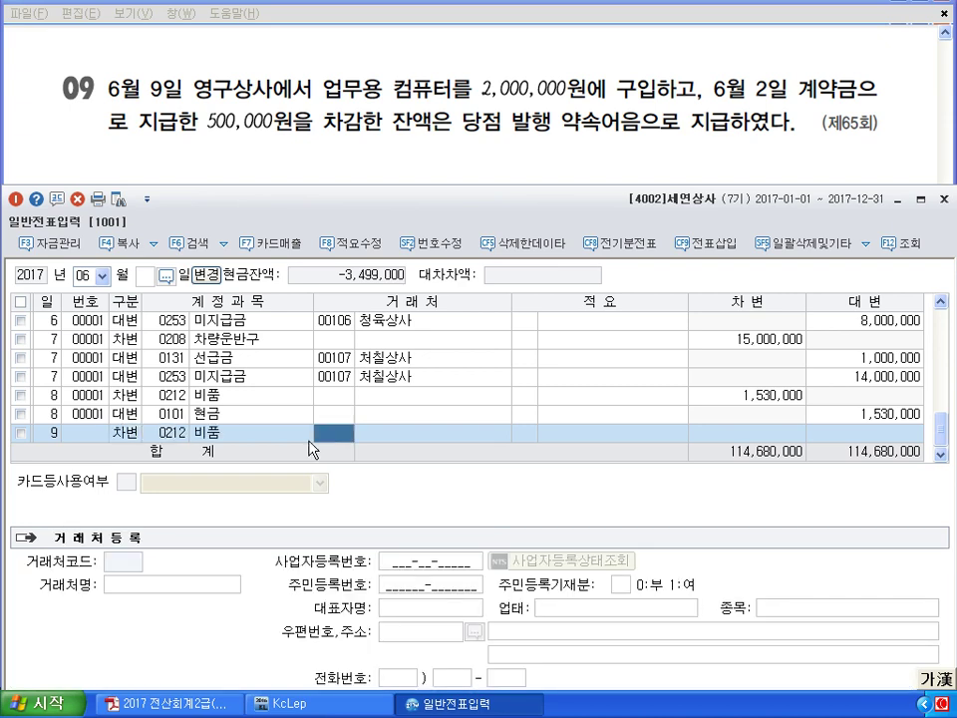
{"action": "type", "text": "10"}
{"action": "key", "text": "BackSpace"}
{"action": "key", "text": "BackSpace"}
{"action": "key", "text": "Return"}
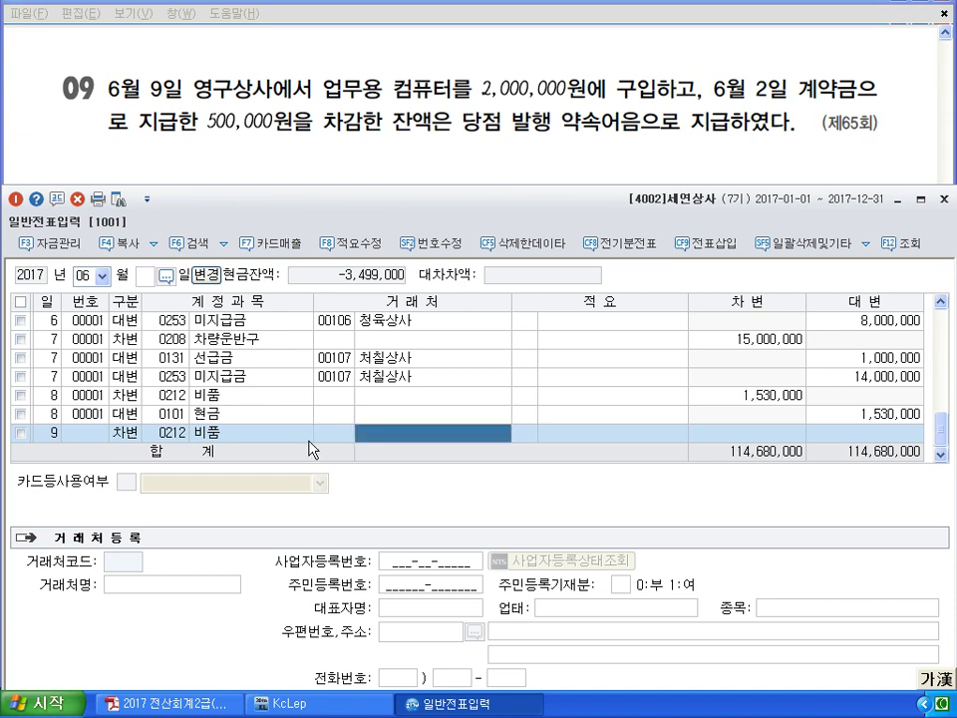
{"action": "key", "text": "Return"}
{"action": "type", "text": "2000000"}
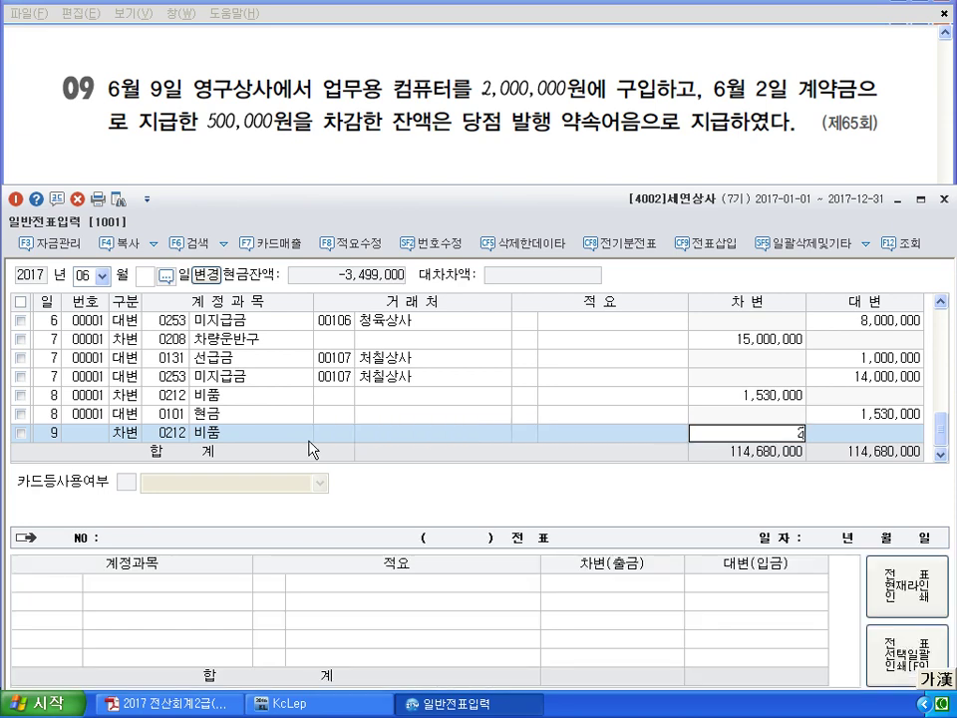
{"action": "key", "text": "Return"}
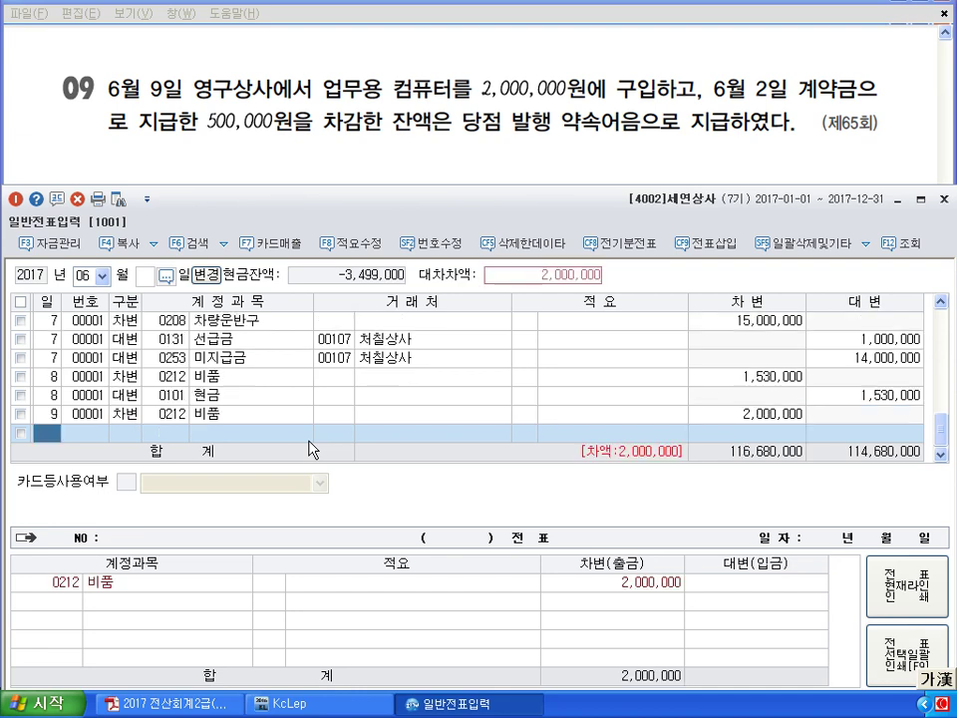
Add a June 9 credit line of 500,000 for account 0131 선급금 with vendor 00109 영구상사.
{"action": "type", "text": "4"}
{"action": "key", "text": "Return"}
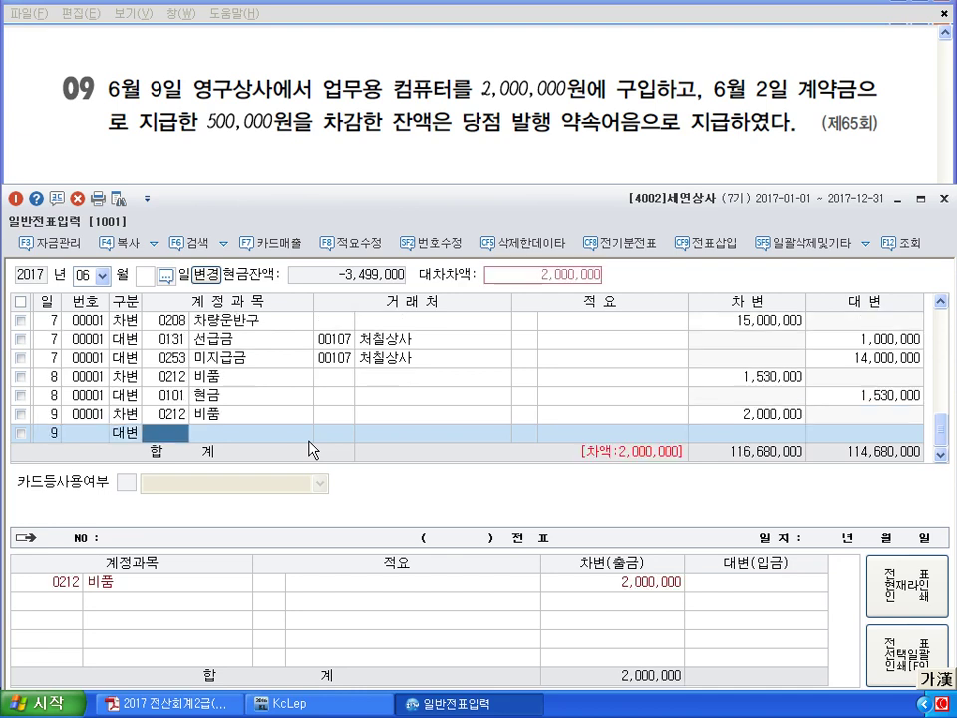
{"action": "type", "text": "131"}
{"action": "key", "text": "Return"}
{"action": "type", "text": "109"}
{"action": "key", "text": "Return"}
{"action": "key", "text": "Return"}
{"action": "type", "text": "500,000"}
{"action": "key", "text": "Return"}
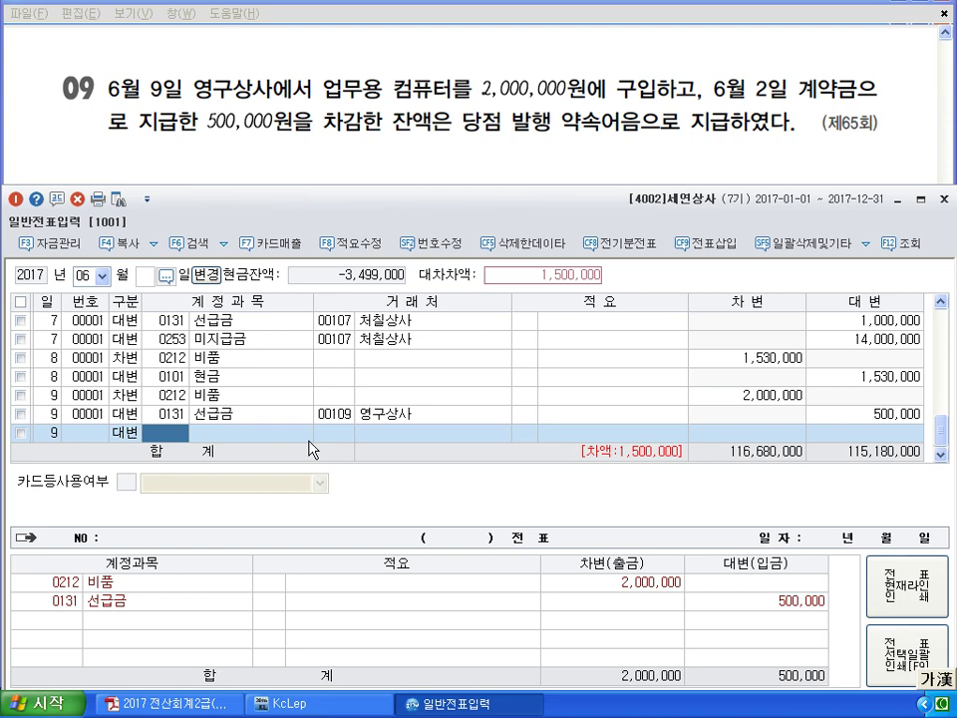
Add a June 9 credit line of 1,500,000 for account 0253 미지급금 with vendor 00109 영구상사.
{"action": "type", "text": "252"}
{"action": "key", "text": "Return"}
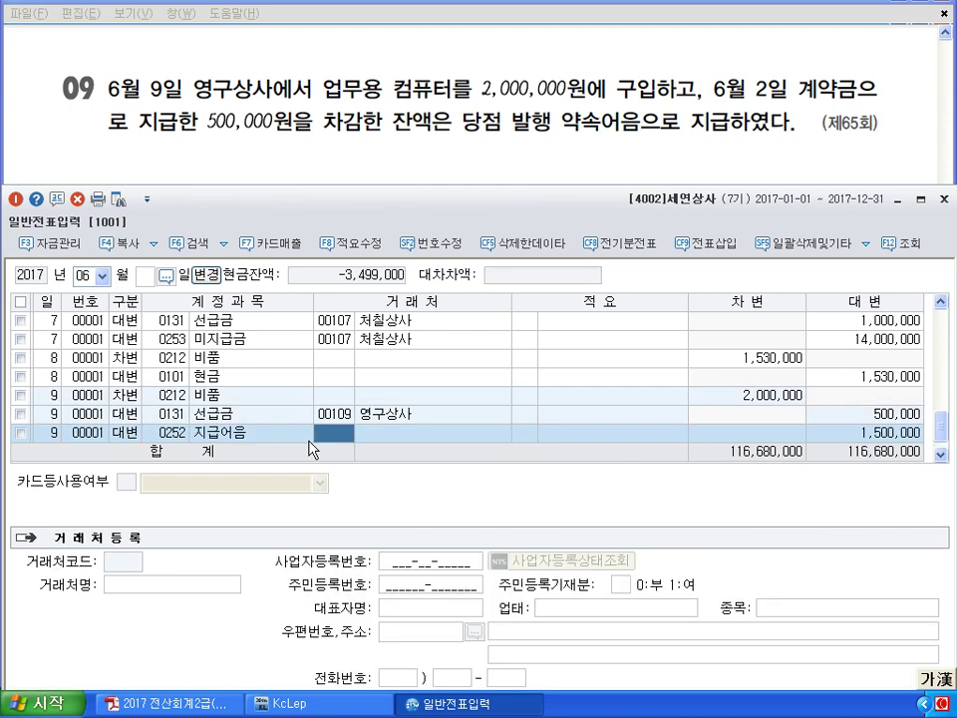
{"action": "key", "text": "Escape"}
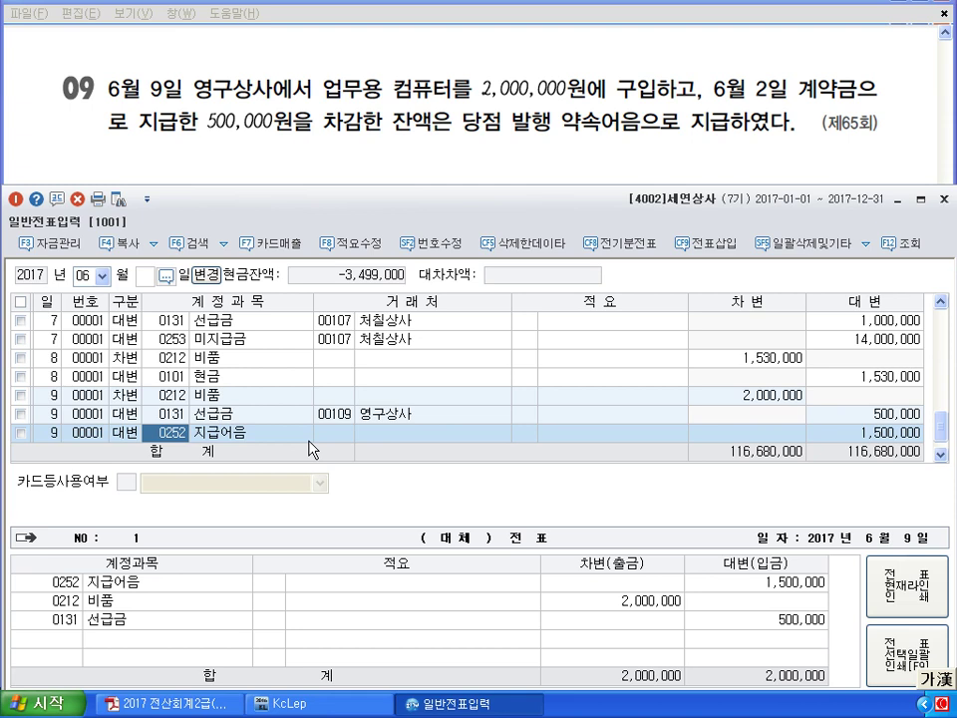
{"action": "type", "text": "253"}
{"action": "key", "text": "Return"}
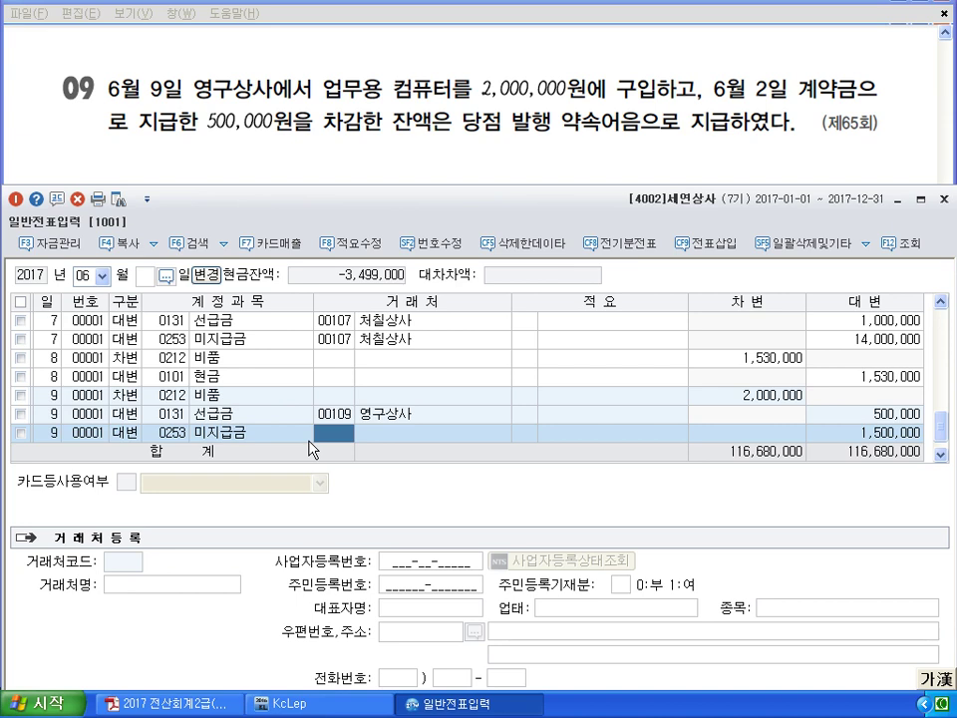
{"action": "type", "text": "00109"}
{"action": "key", "text": "Return"}
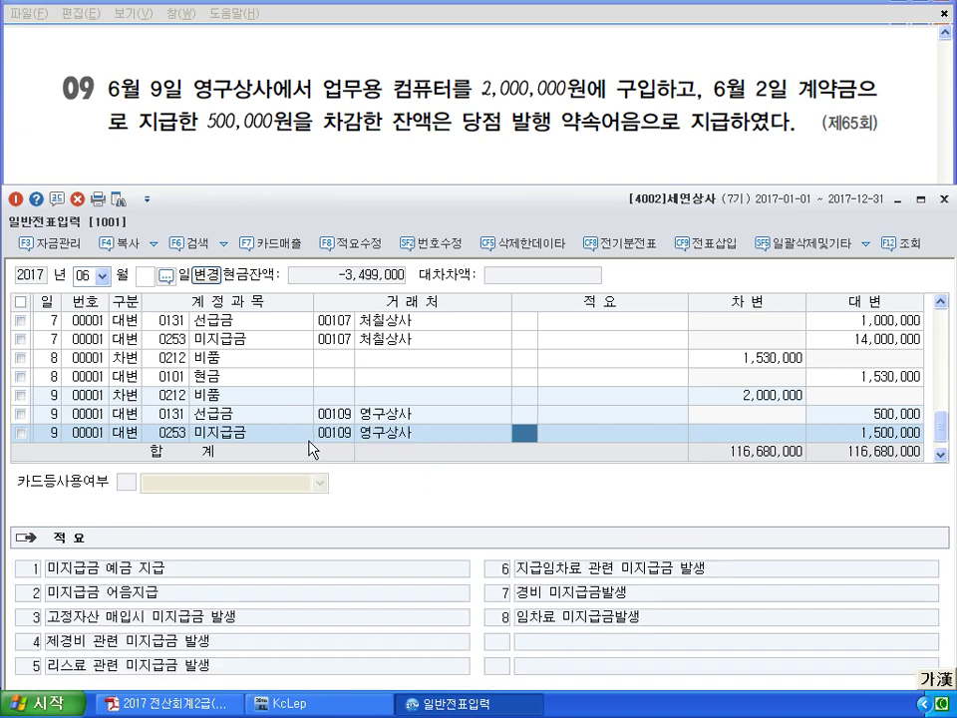
{"action": "key", "text": "Return"}
{"action": "key", "text": "Return"}
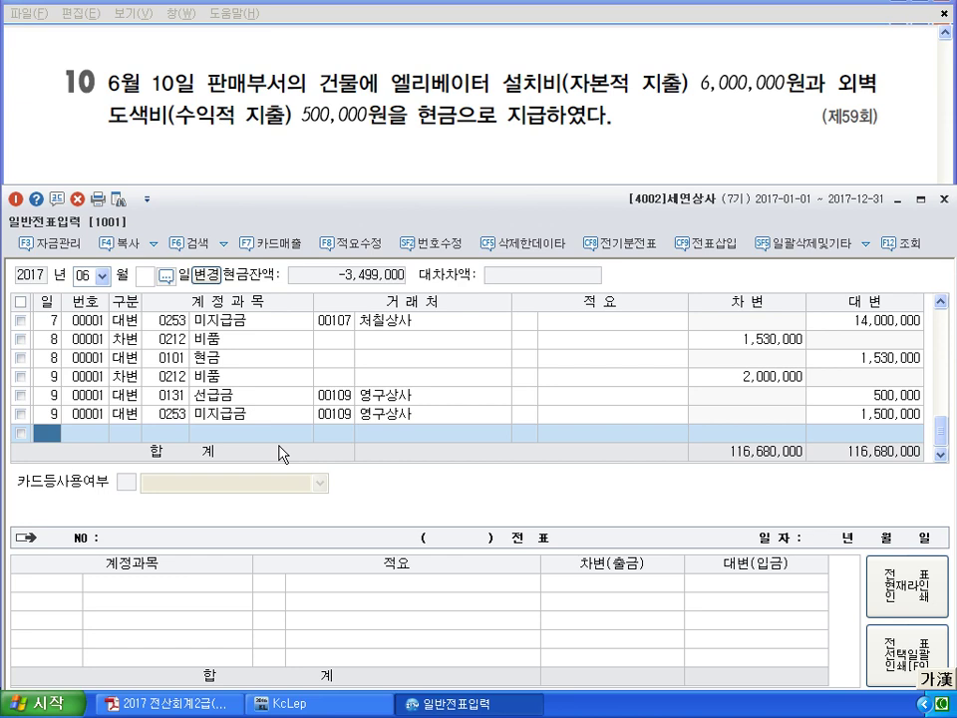
Add a June 10 debit line for account 0202 건물 with an amount of 6,000,000.
{"action": "type", "text": "10"}
{"action": "key", "text": "Return"}
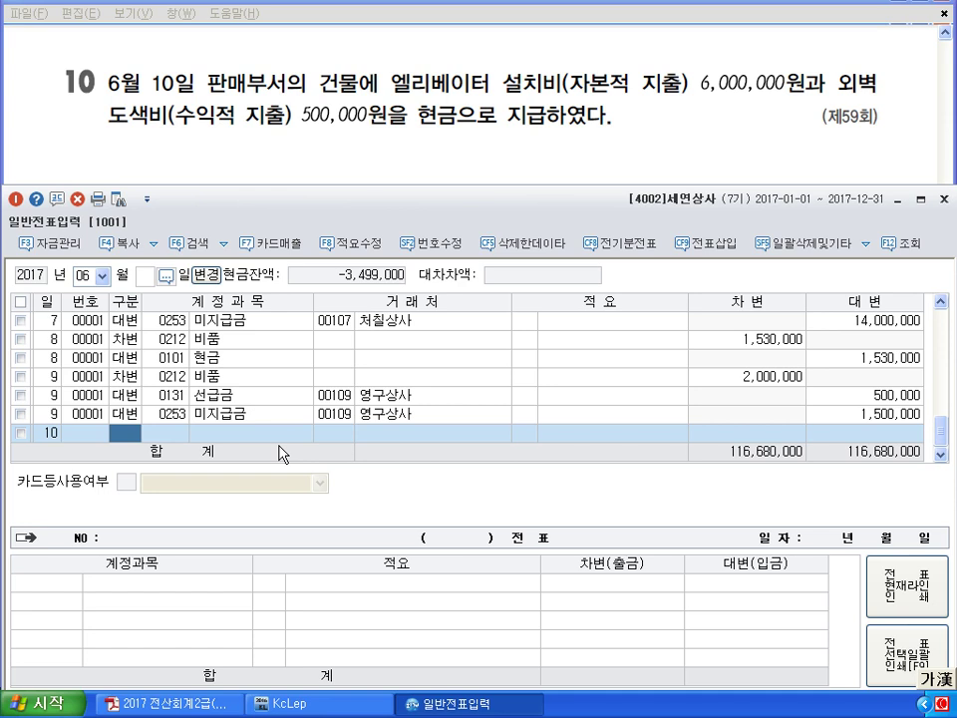
{"action": "type", "text": "3"}
{"action": "key", "text": "Return"}
{"action": "type", "text": "202"}
{"action": "key", "text": "Return"}
{"action": "key", "text": "Return"}
{"action": "key", "text": "Return"}
{"action": "type", "text": "6000000"}
{"action": "key", "text": "Return"}
Add a June 10 debit line of 500,000 for the 판매관리비 repair account 0820 수선비.
{"action": "type", "text": "3"}
{"action": "key", "text": "Return"}
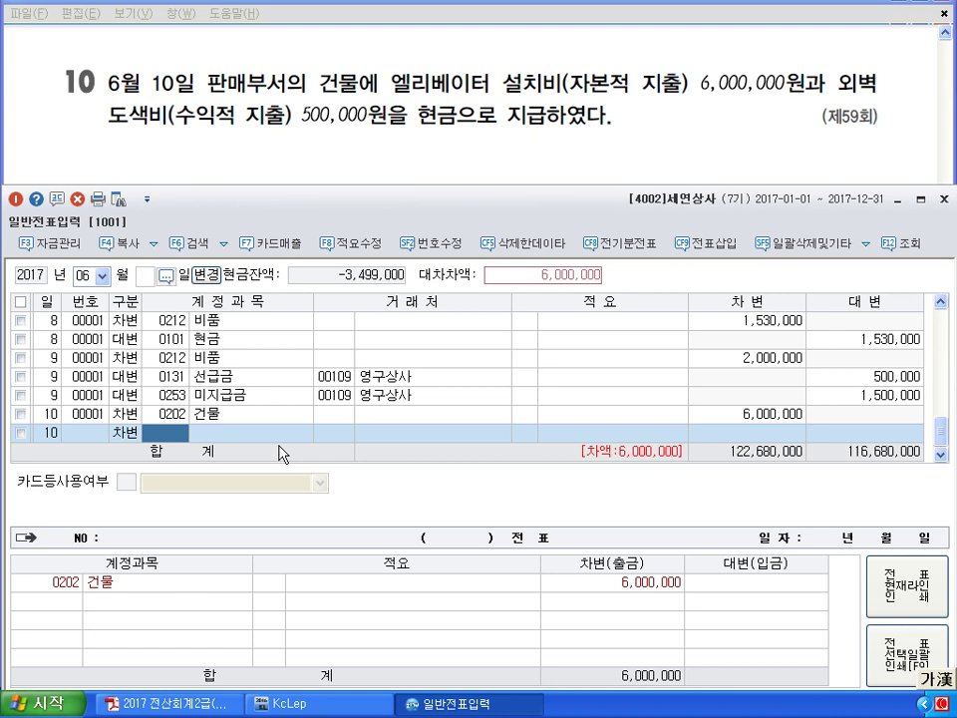
{"action": "type", "text": "수선"}
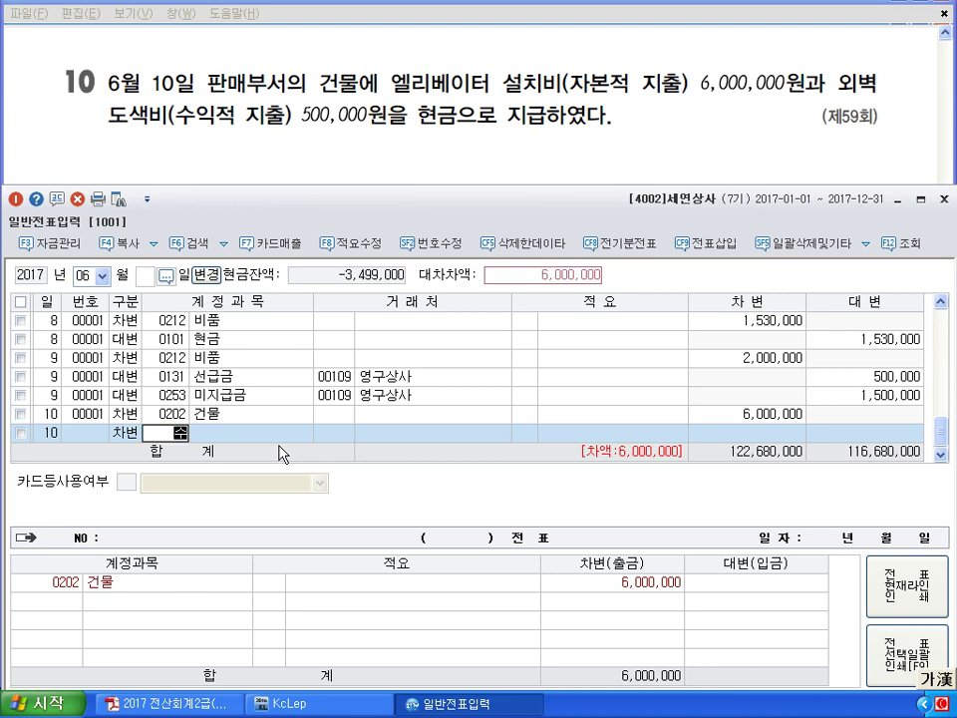
{"action": "key", "text": "Return"}
{"action": "key", "text": "Down"}
{"action": "key", "text": "Down"}
{"action": "key", "text": "Down"}
{"action": "key", "text": "Down"}
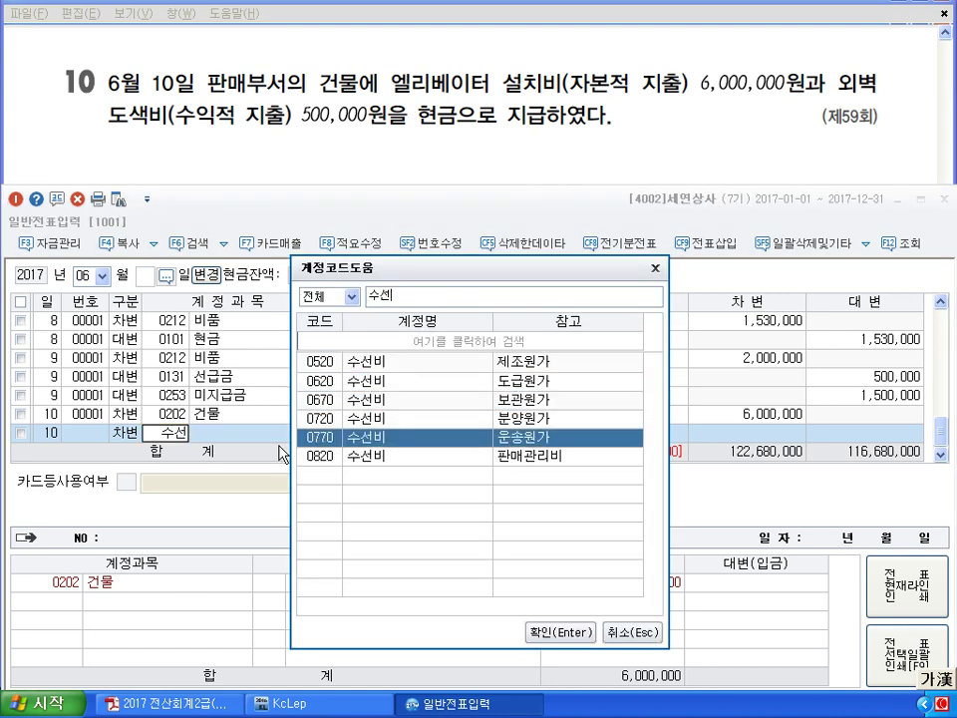
{"action": "key", "text": "Down"}
{"action": "key", "text": "Return"}
{"action": "key", "text": "Return"}
{"action": "key", "text": "Return"}
{"action": "type", "text": "5000000"}
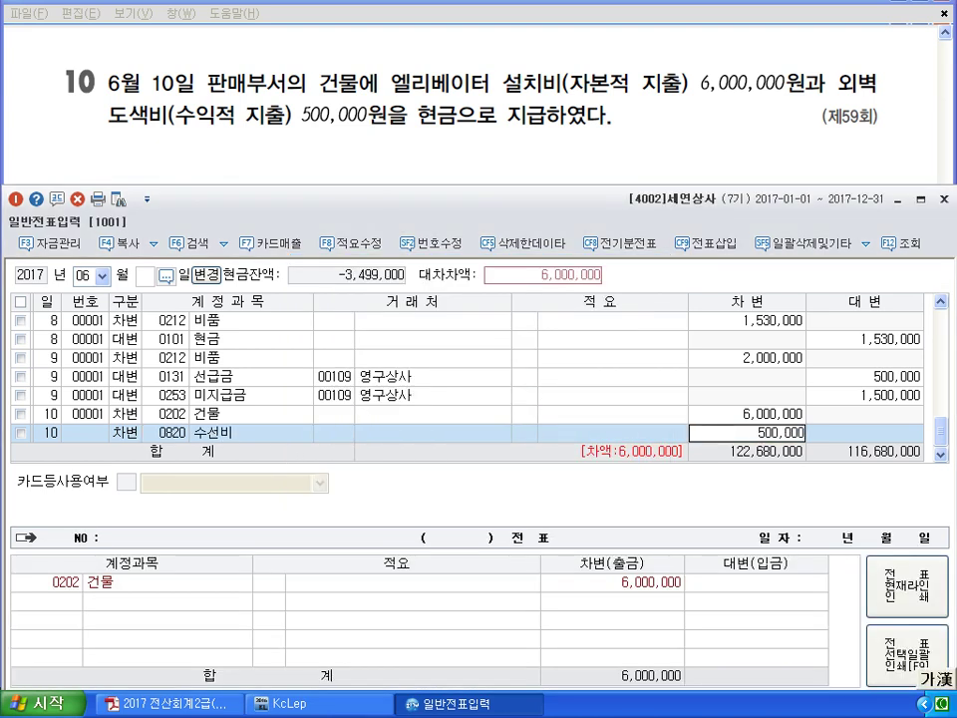
{"action": "key", "text": "Return"}
Add a June 10 credit line for account 0101 현금 with an amount of 6,500,000.
{"action": "key", "text": "Return"}
{"action": "type", "text": "4101"}
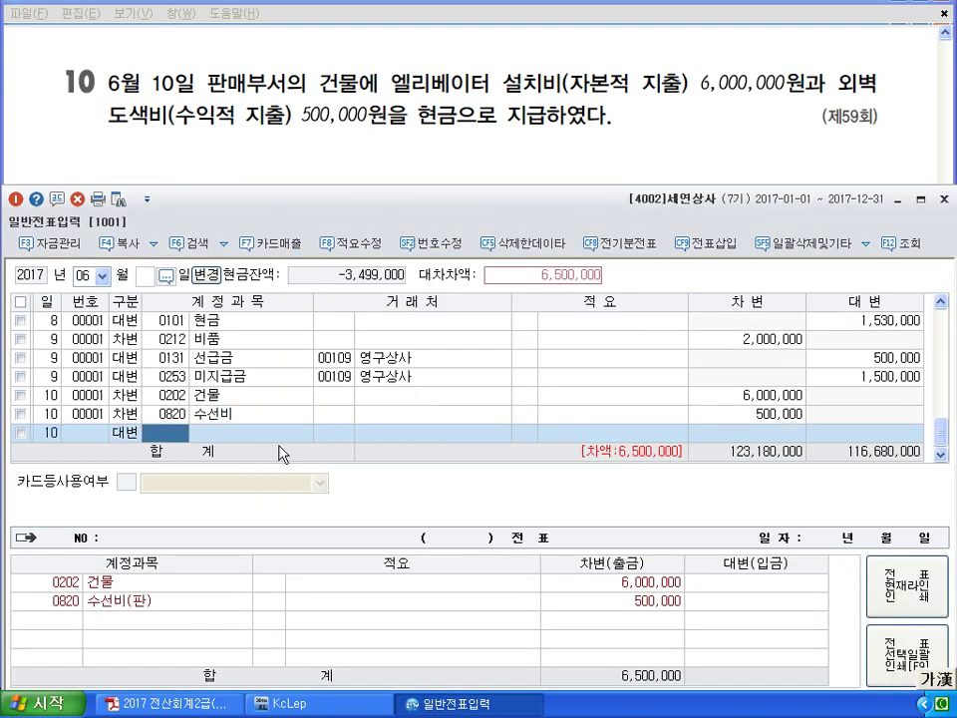
{"action": "key", "text": "Return"}
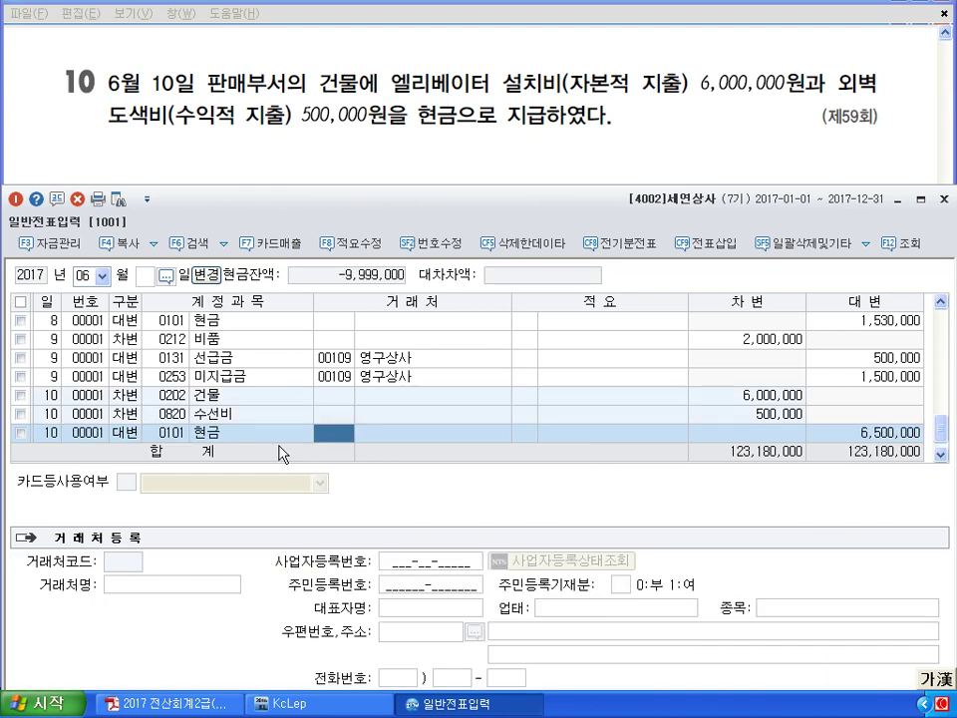
{"action": "key", "text": "Return"}
{"action": "key", "text": "Return"}
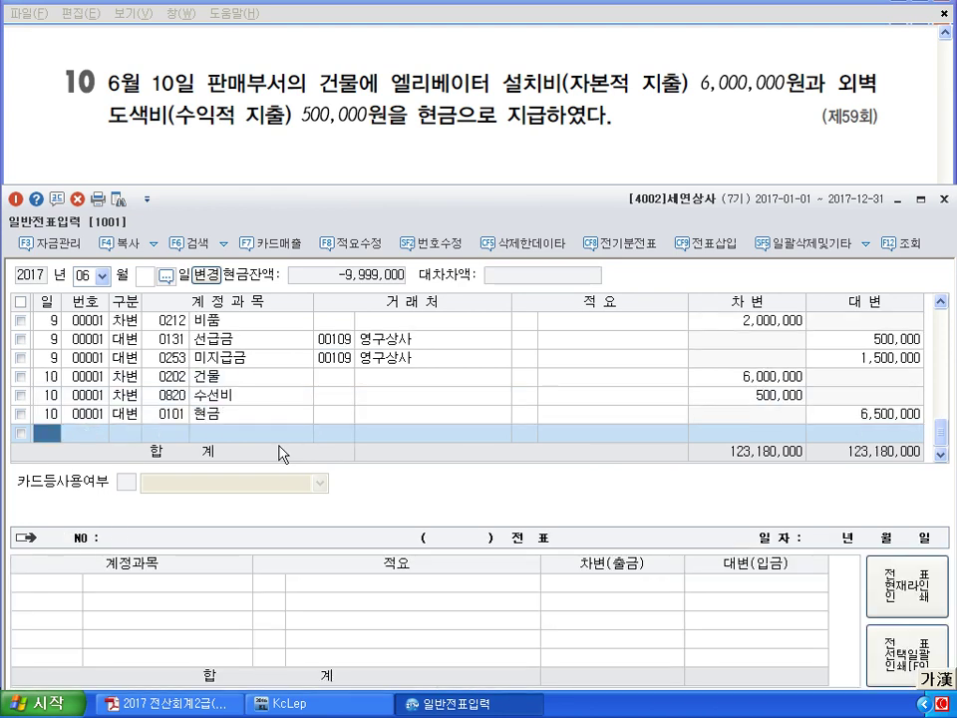
Add a June 11 debit line for account 0202 건물 with an amount of 6,000,000.
{"action": "type", "text": "11"}
{"action": "key", "text": "Return"}
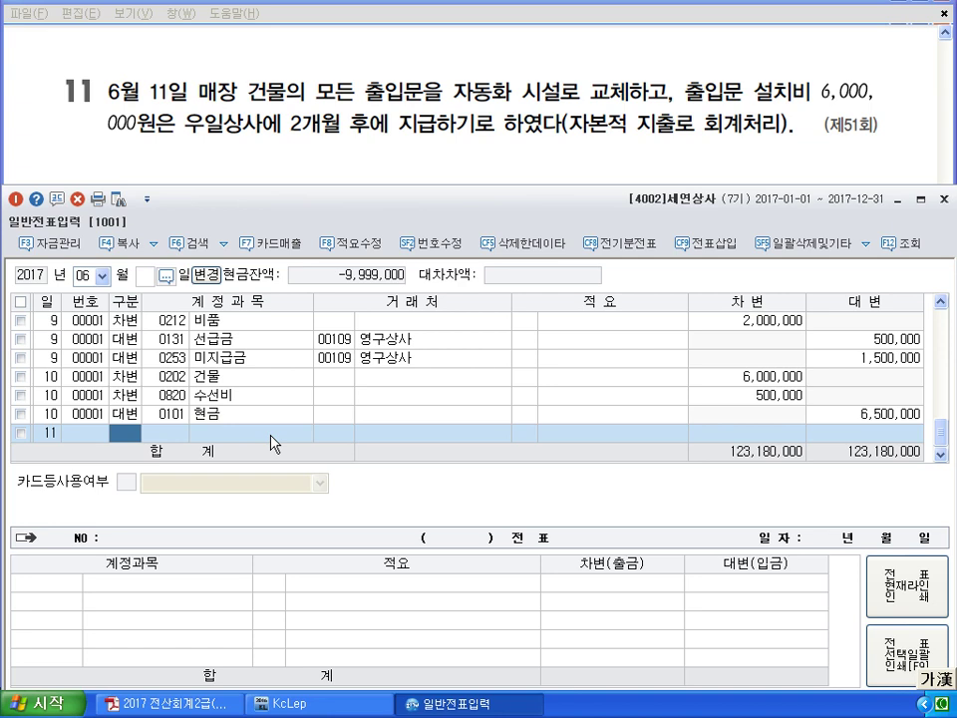
{"action": "type", "text": "3"}
{"action": "key", "text": "Return"}
{"action": "type", "text": "202"}
{"action": "key", "text": "Return"}
{"action": "key", "text": "Return"}
{"action": "key", "text": "Return"}
{"action": "type", "text": "6000000"}
{"action": "key", "text": "Return"}
{"action": "key", "text": "Return"}
{"action": "key", "text": "Return"}
Add a June 11 credit line of 6,000,000 for account 0253 미지급금 with vendor 00101 우일상사.
{"action": "type", "text": "4"}
{"action": "key", "text": "Return"}
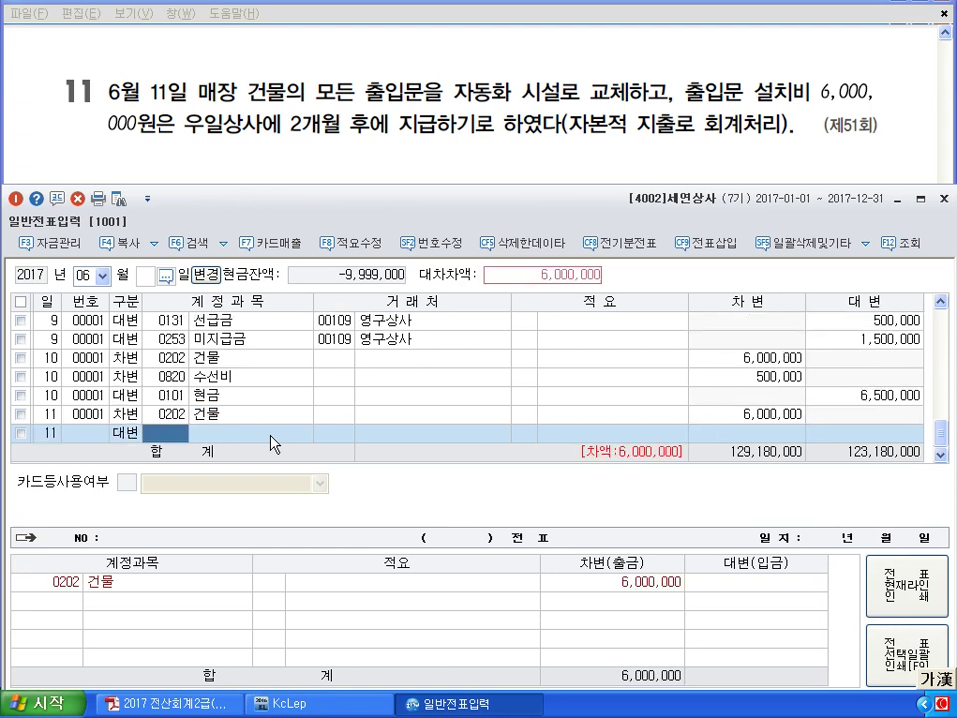
{"action": "type", "text": "253"}
{"action": "key", "text": "Return"}
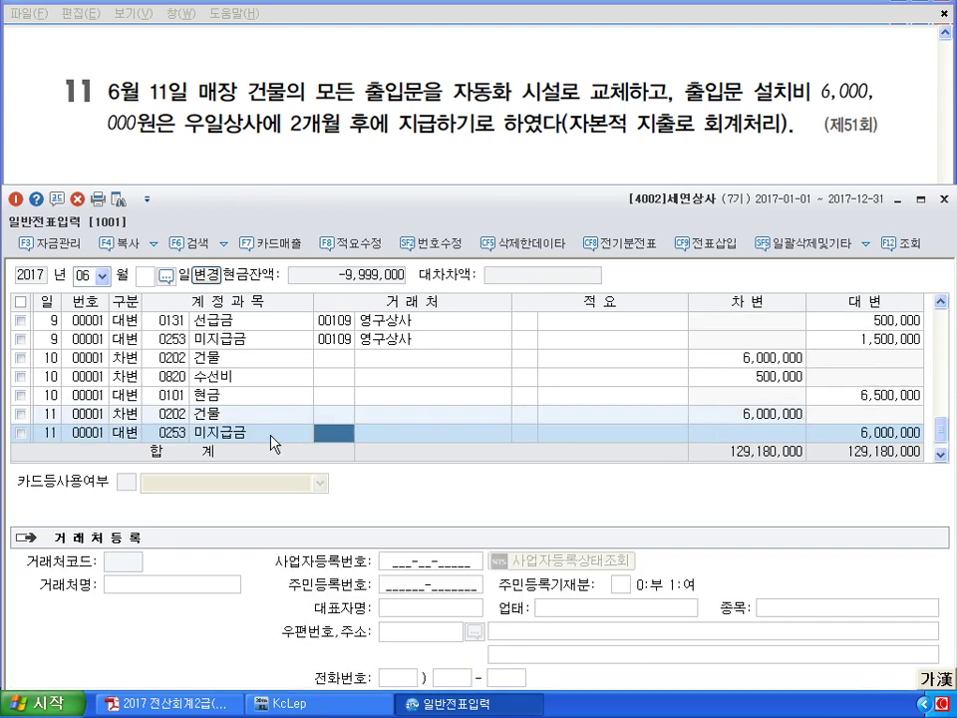
{"action": "type", "text": "101"}
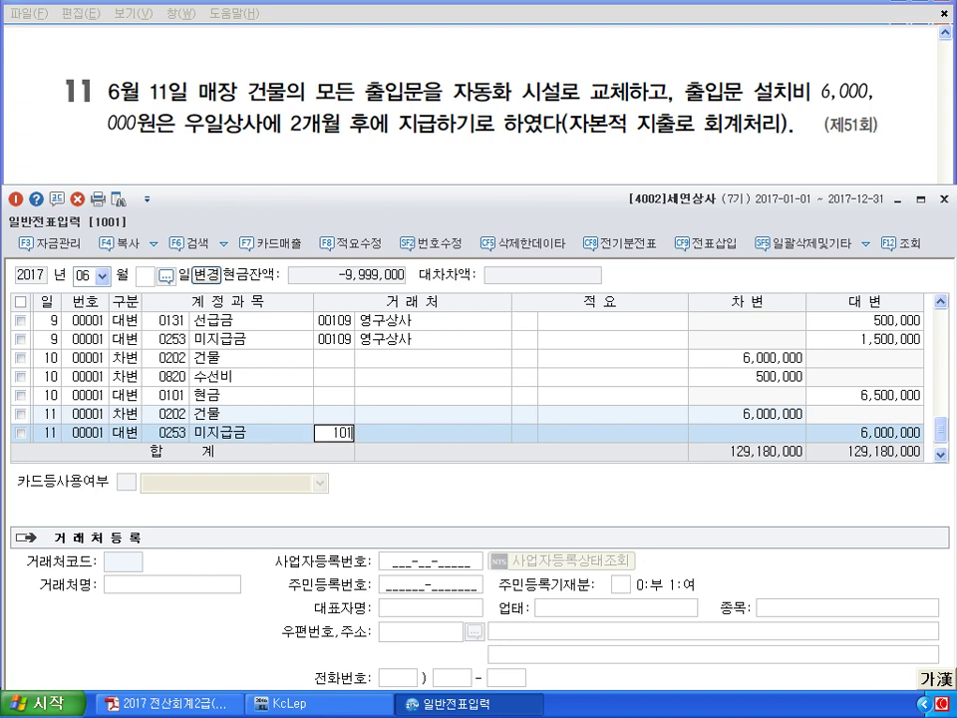
{"action": "key", "text": "Return"}
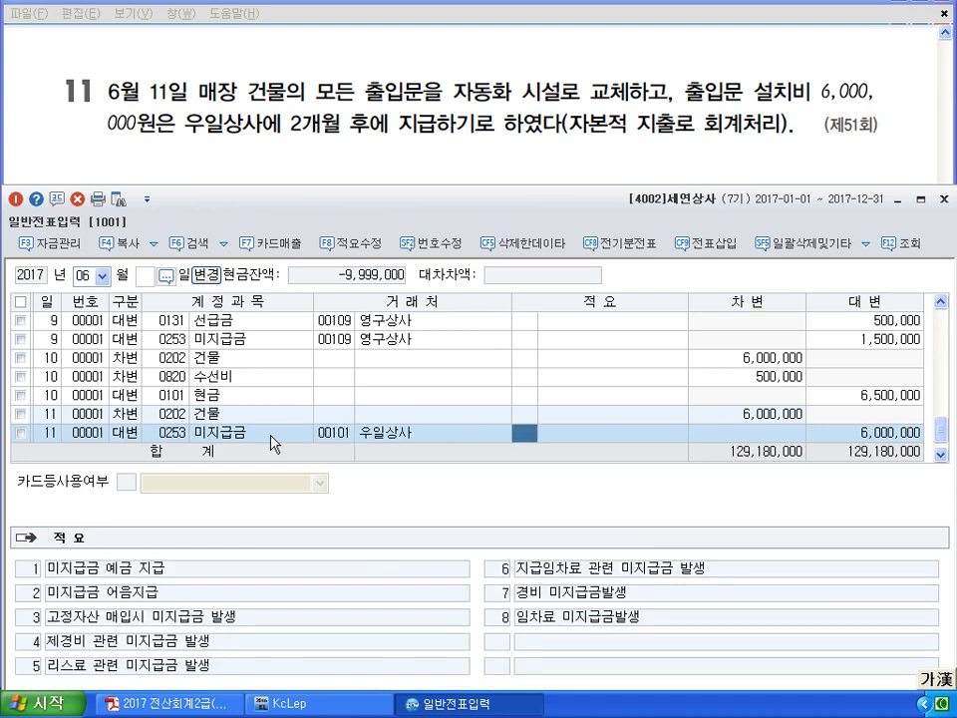
{"action": "key", "text": "Return"}
{"action": "key", "text": "Return"}
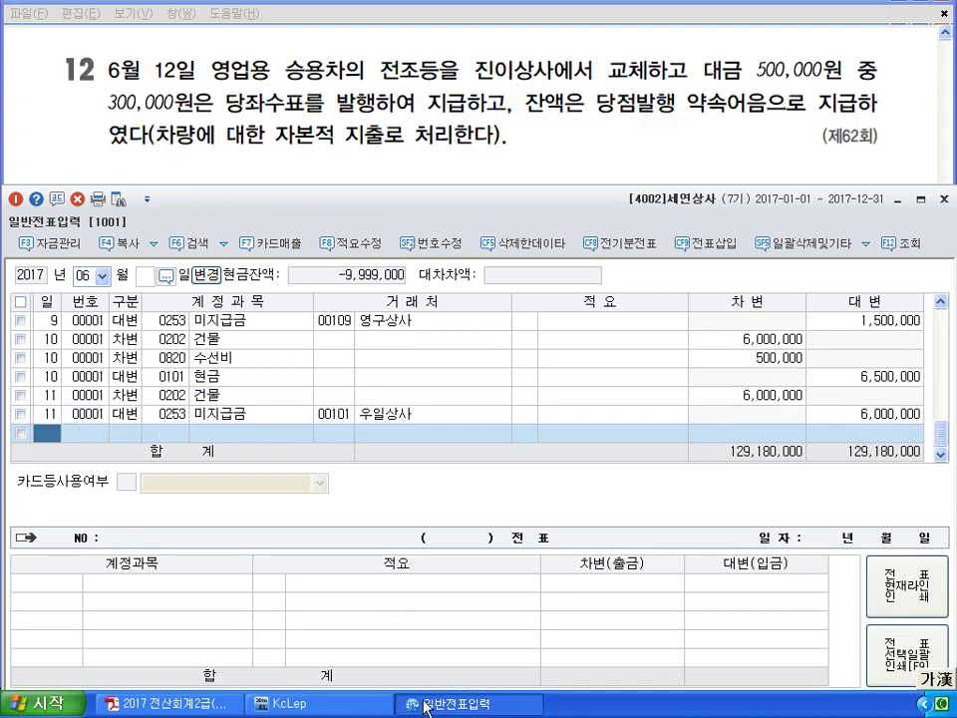
Add a June 12 debit line for account 0208 차량운반구 with an amount of 500,000.
{"action": "type", "text": "12"}
{"action": "key", "text": "Return"}
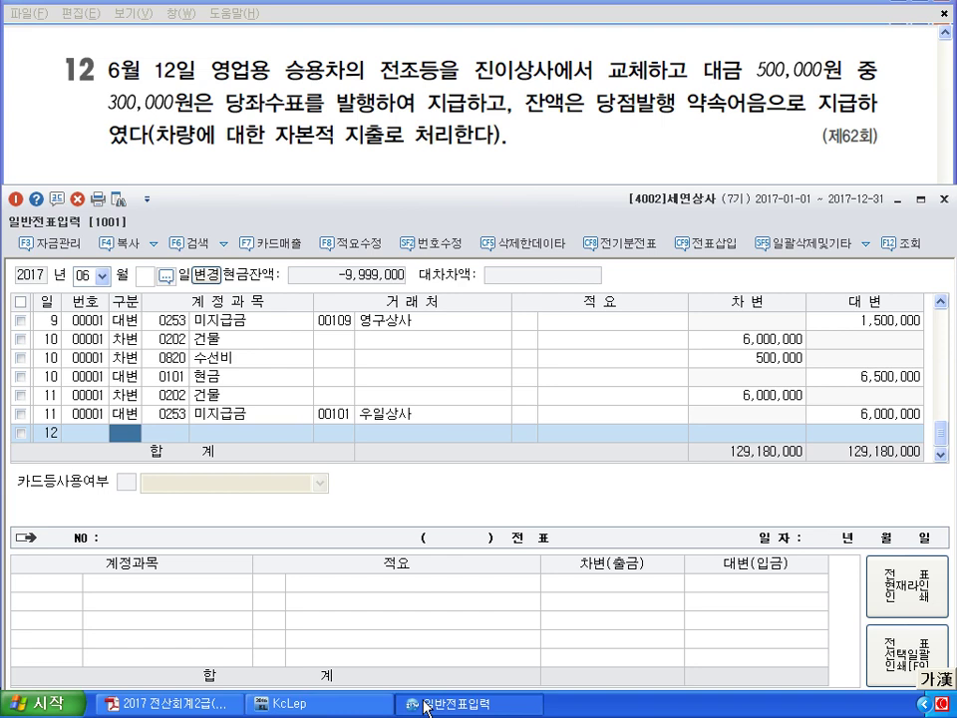
{"action": "type", "text": "3208"}
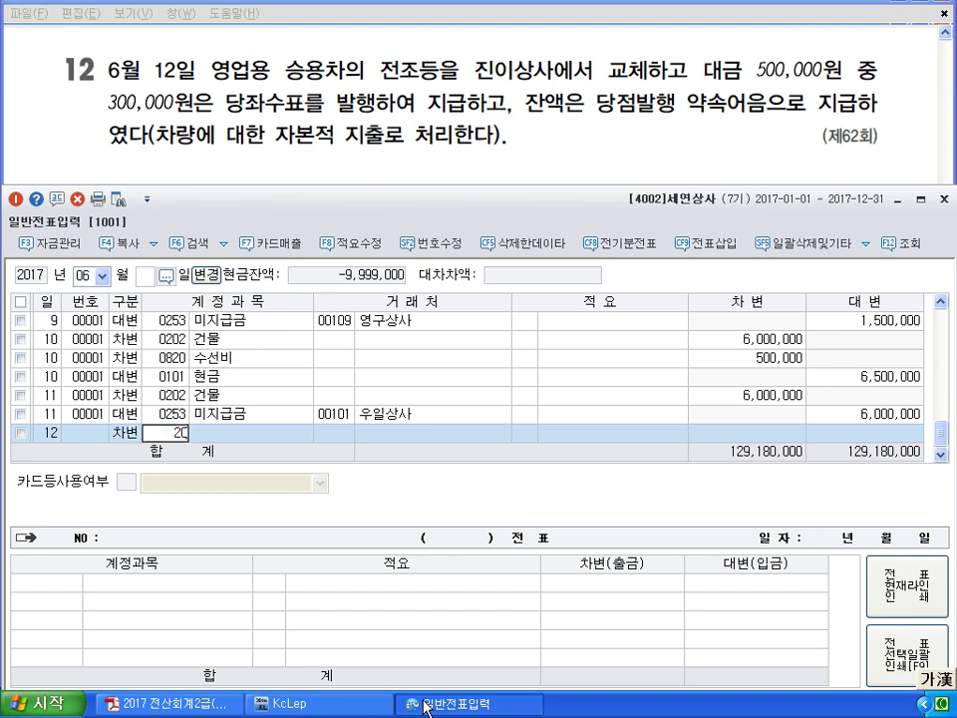
{"action": "key", "text": "Return"}
{"action": "key", "text": "Return"}
{"action": "key", "text": "Return"}
{"action": "type", "text": "500,000"}
{"action": "key", "text": "Return"}
Add a June 12 credit line for account 0102 당좌예금 with an amount of 300,000.
{"action": "type", "text": "4"}
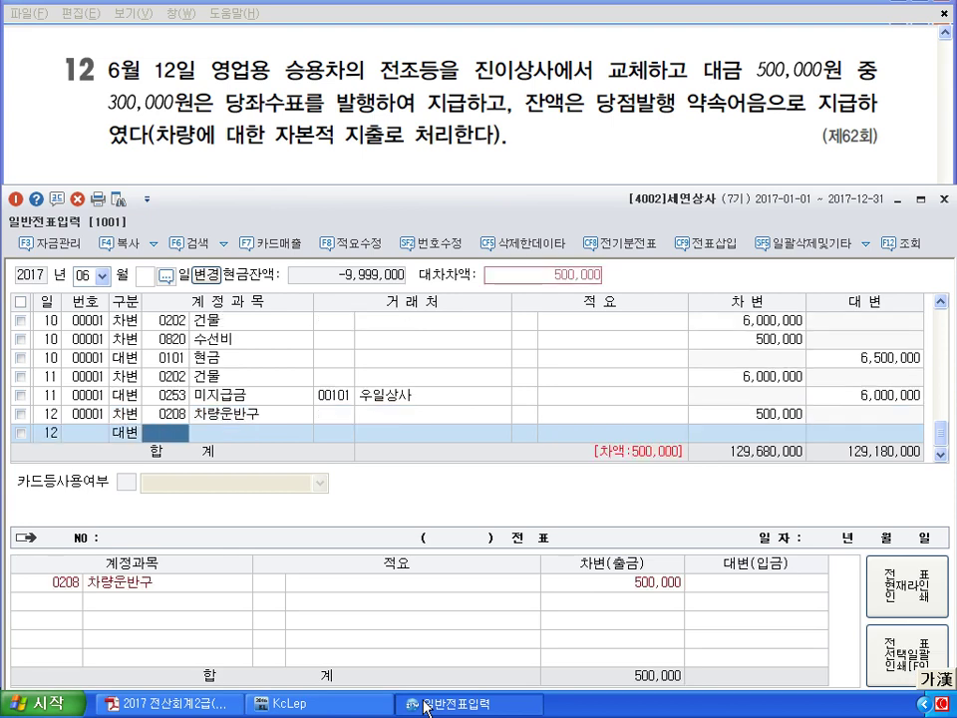
{"action": "type", "text": "102"}
{"action": "key", "text": "Return"}
{"action": "key", "text": "Return"}
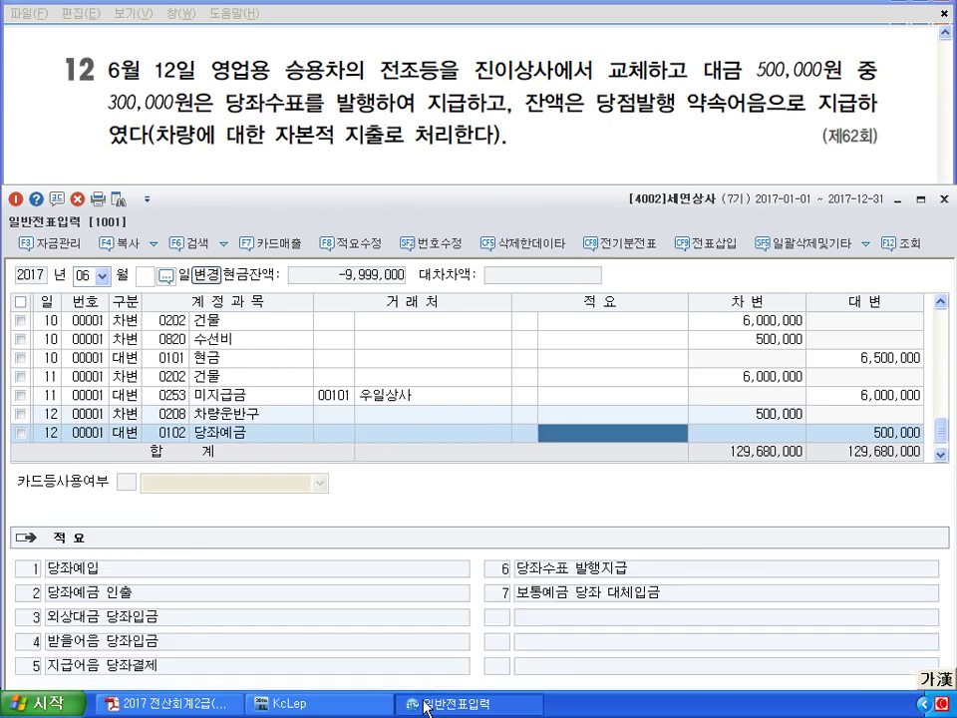
{"action": "key", "text": "Return"}
{"action": "type", "text": "300000"}
{"action": "key", "text": "Return"}
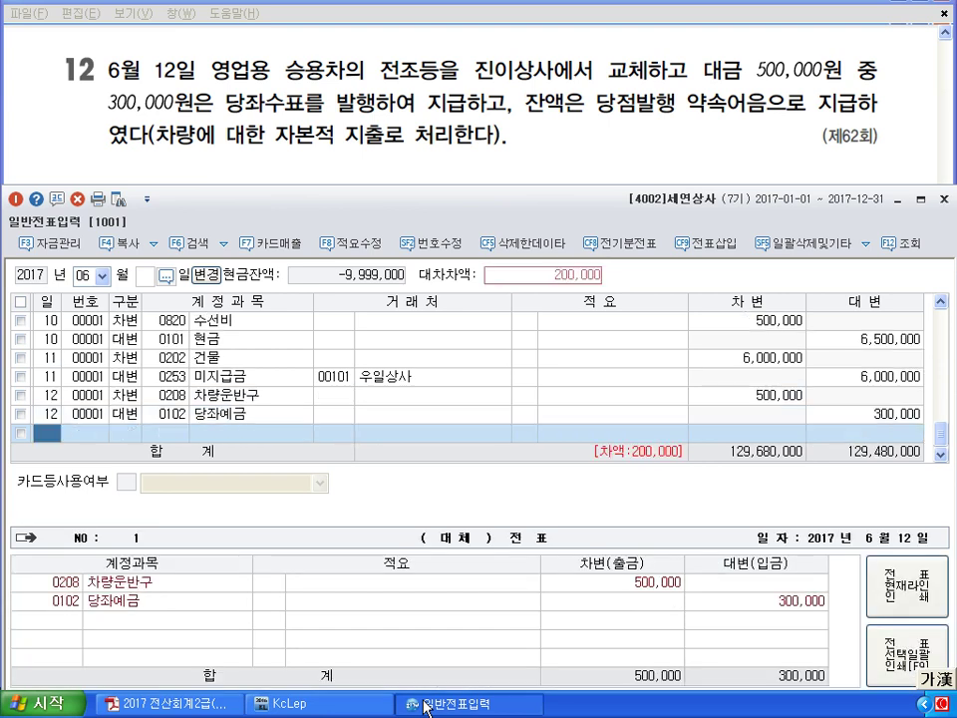
Add a June 12 credit line of 200,000 for account 0253 미지급금 with vendor 00102 진이상사.
{"action": "type", "text": "4"}
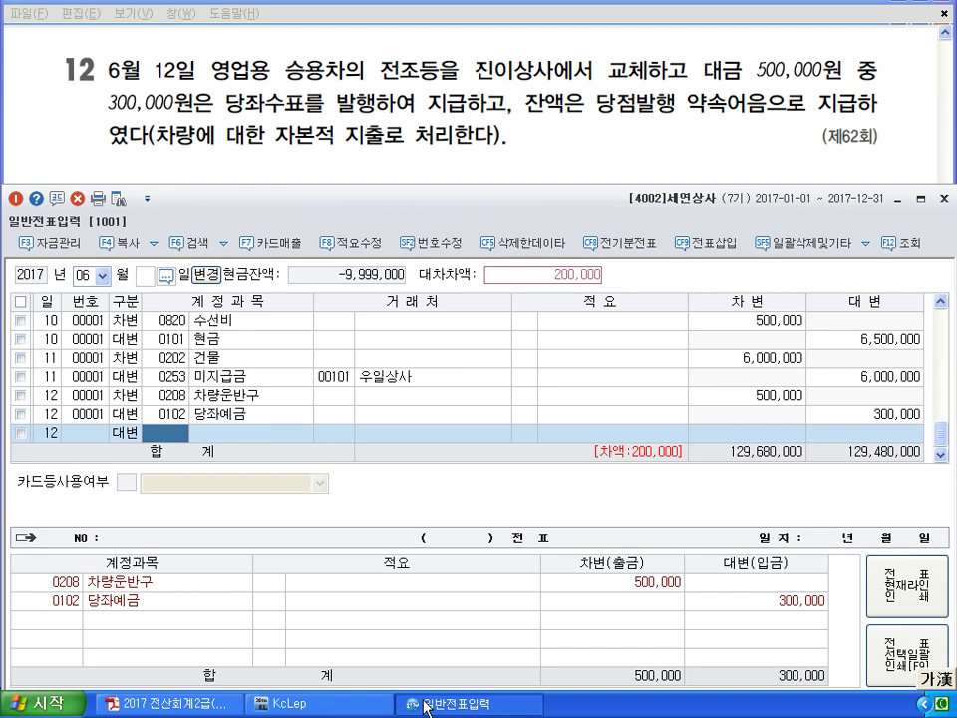
{"action": "type", "text": "253"}
{"action": "key", "text": "Return"}
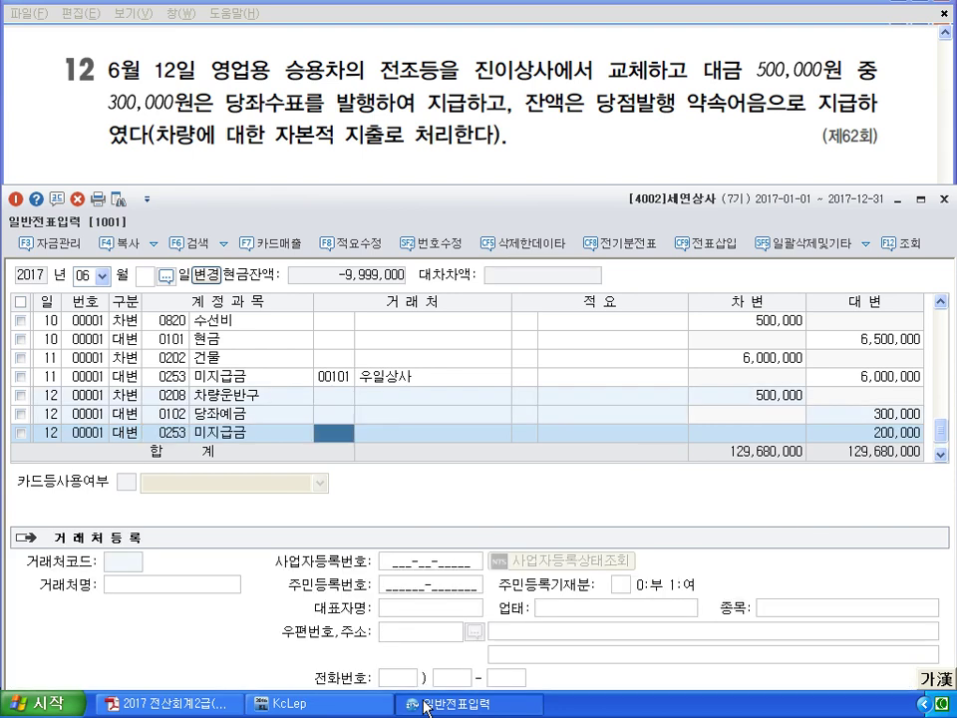
{"action": "type", "text": "102"}
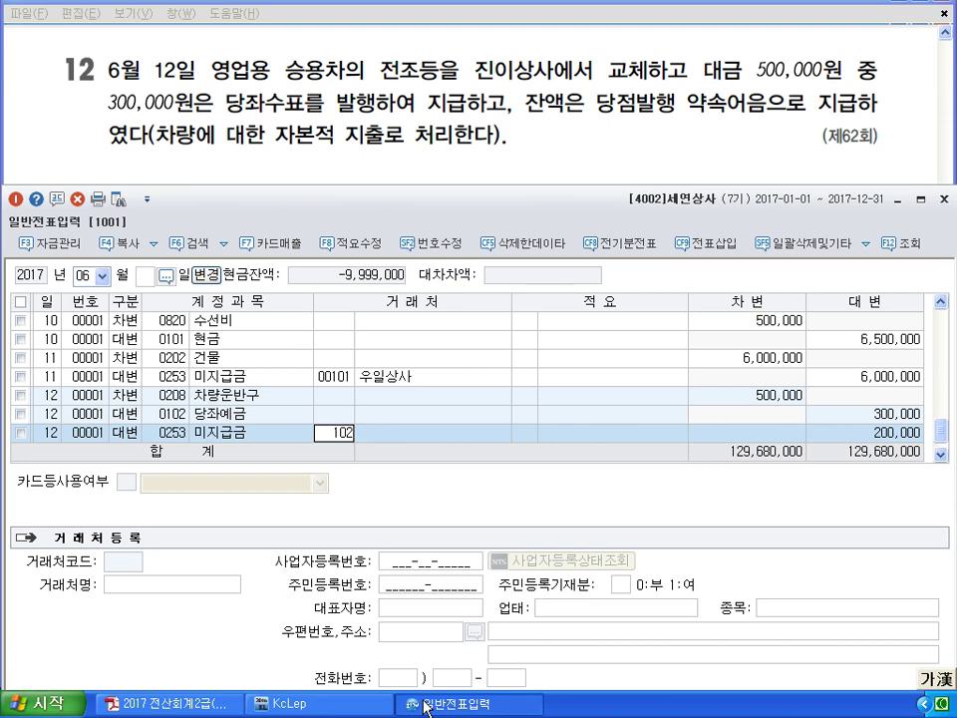
{"action": "key", "text": "Return"}
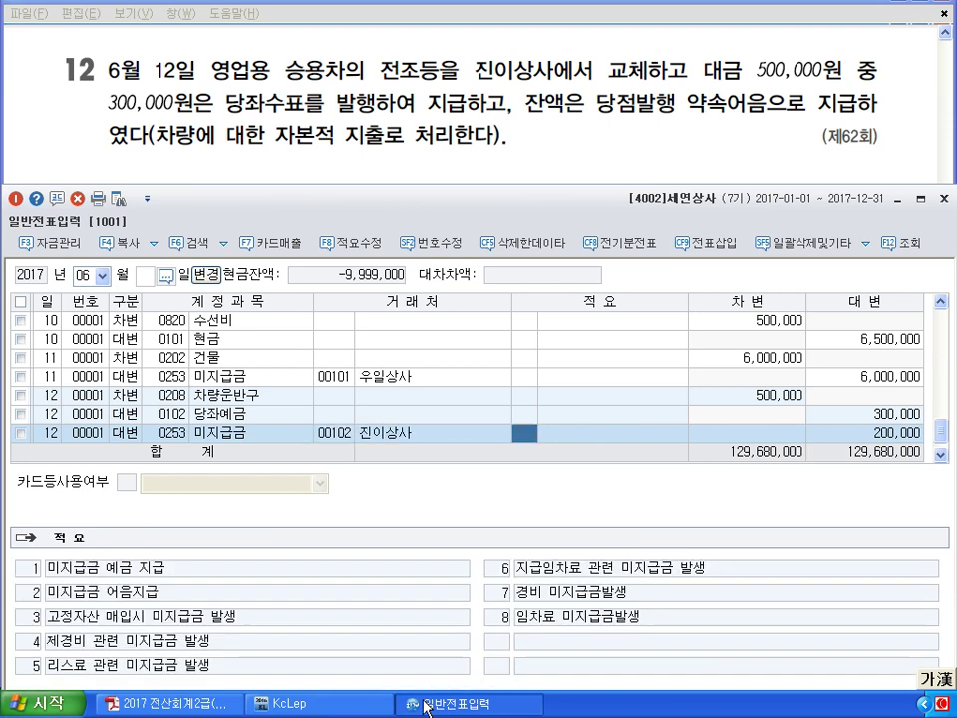
{"action": "key", "text": "Return"}
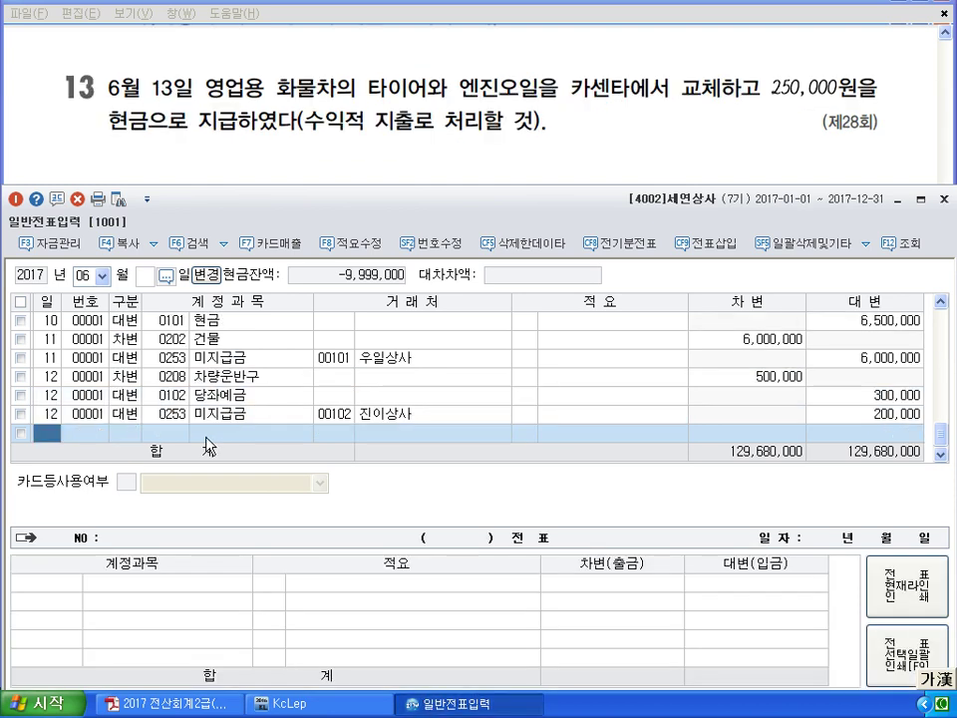
Add a June 13 debit line for account 0822 차량유지비 with an amount of 250,000.
{"action": "type", "text": "13"}
{"action": "key", "text": "Return"}
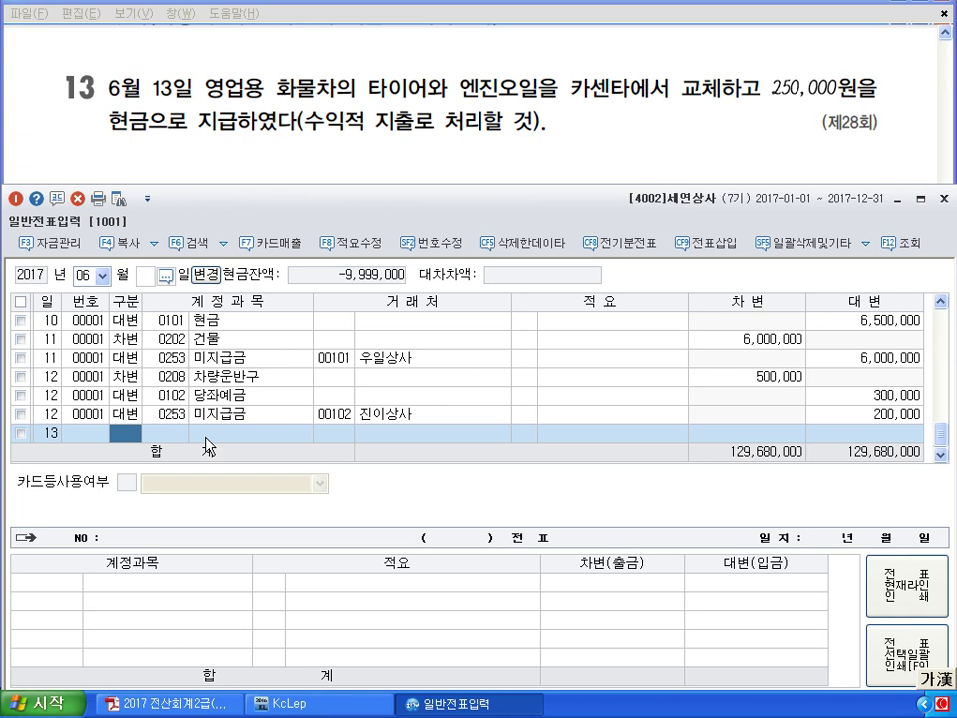
{"action": "type", "text": "3"}
{"action": "type", "text": "830"}
{"action": "key", "text": "Return"}
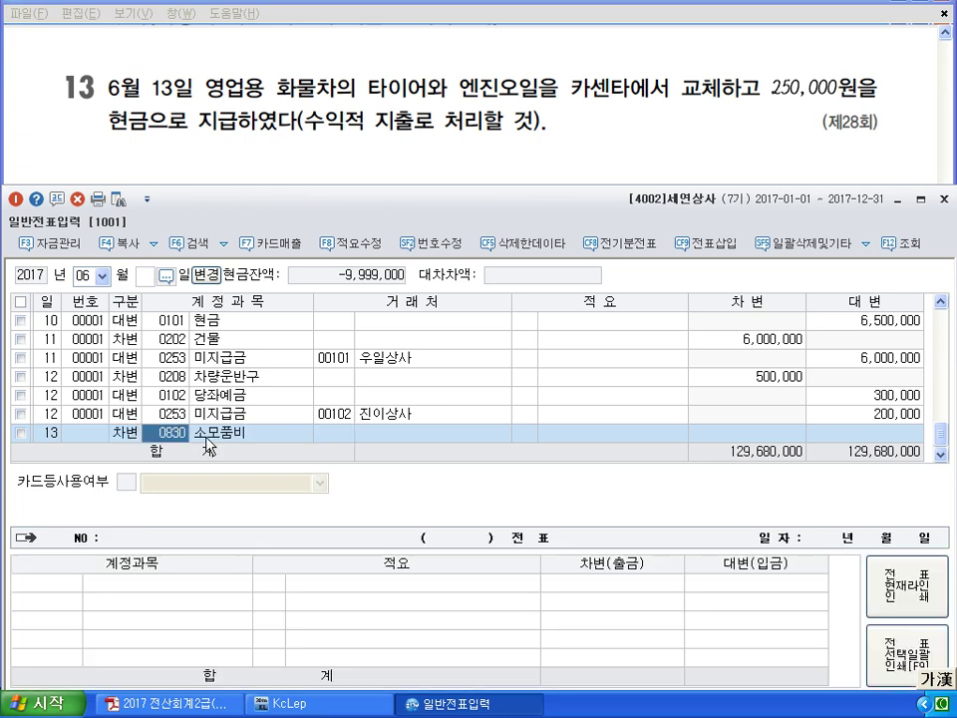
{"action": "type", "text": "820"}
{"action": "key", "text": "Return"}
{"action": "type", "text": "822"}
{"action": "key", "text": "Return"}
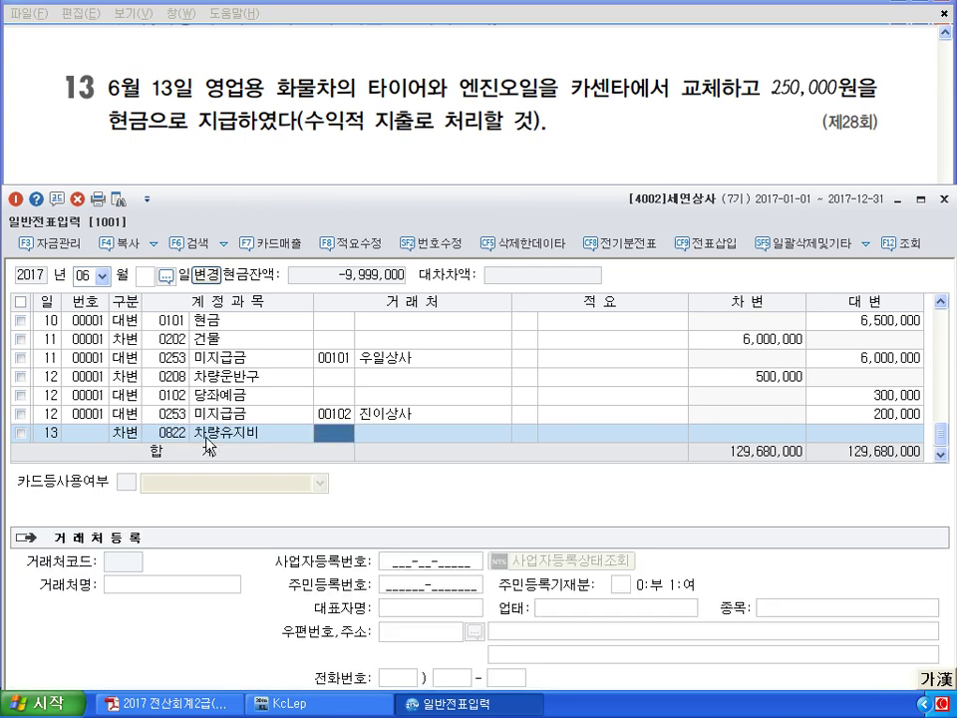
{"action": "key", "text": "Return"}
{"action": "key", "text": "Return"}
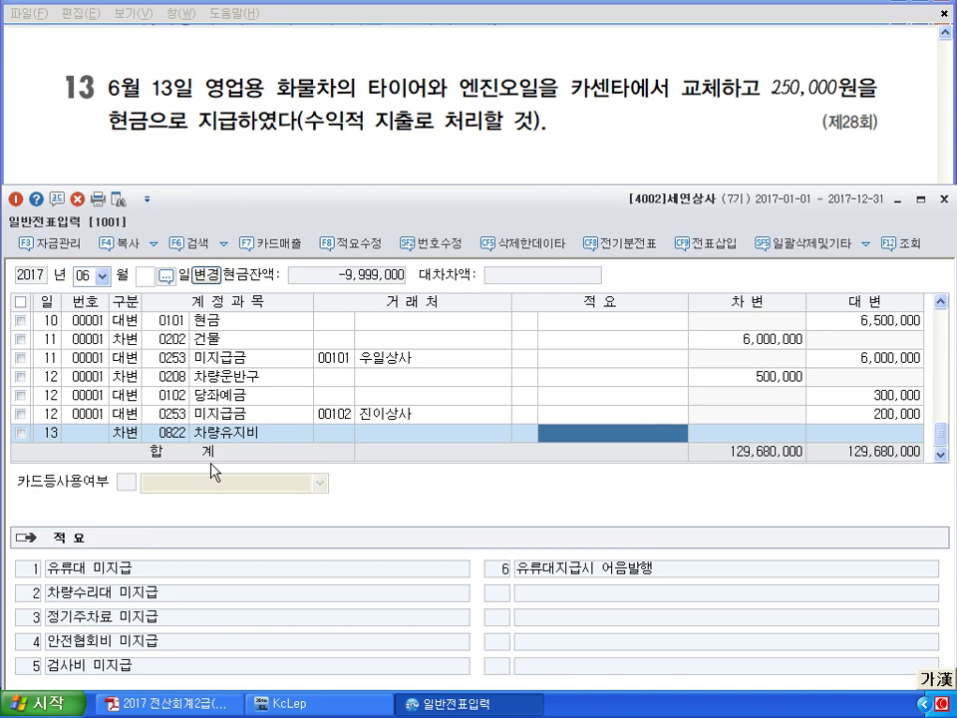
{"action": "key", "text": "Return"}
{"action": "type", "text": "2500000"}
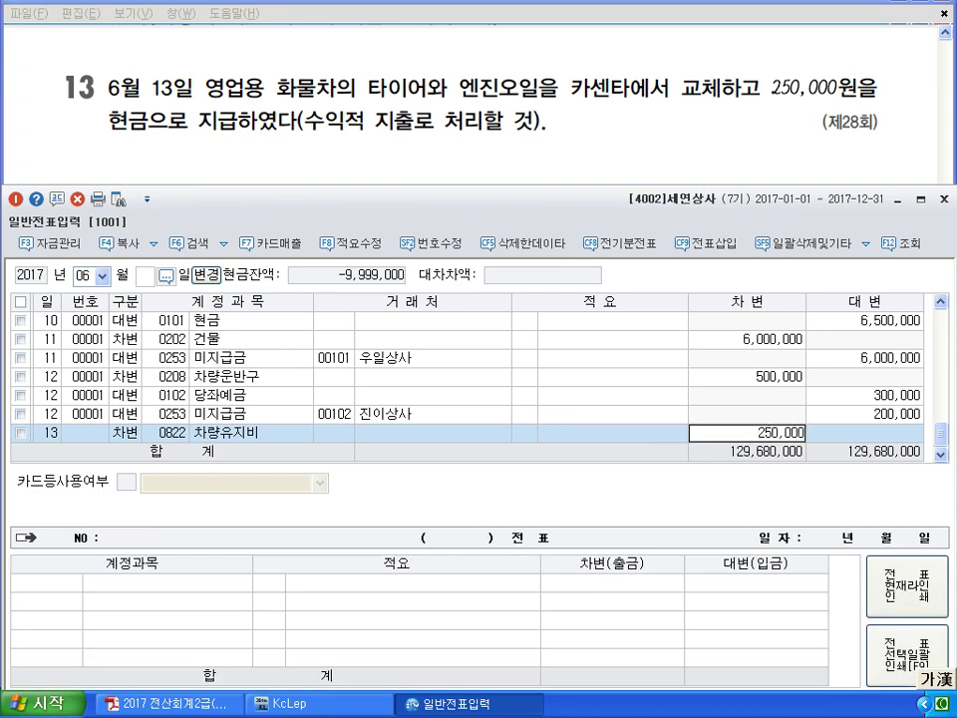
{"action": "key", "text": "Return"}
Add a June 13 credit line for account 0101 현금 with an amount of 250,000.
{"action": "type", "text": "4101"}
{"action": "key", "text": "Return"}
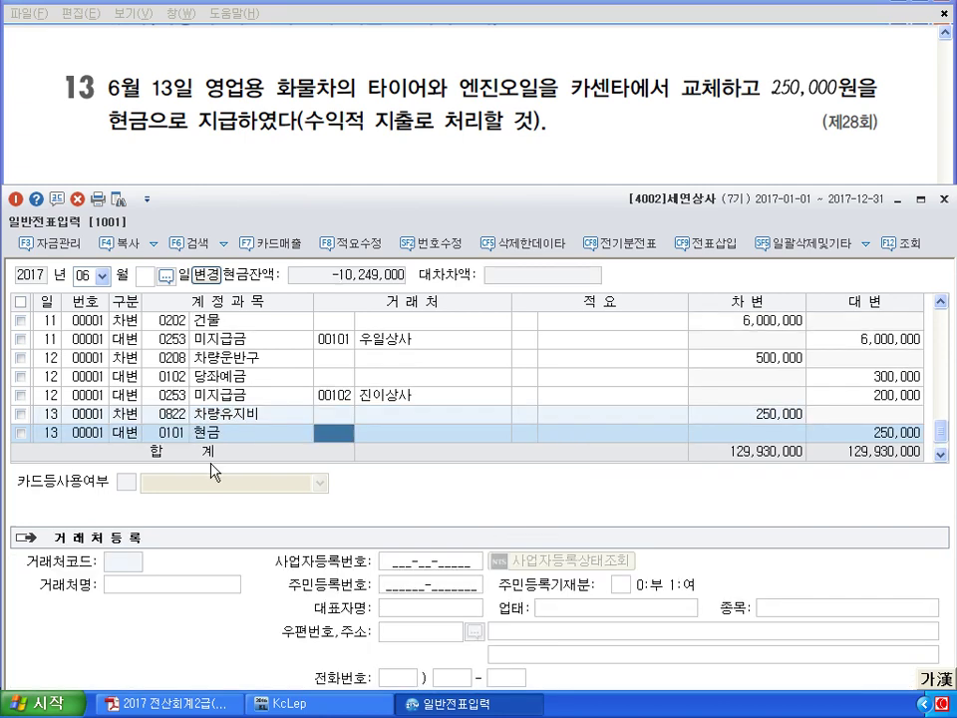
{"action": "key", "text": "Return"}
{"action": "key", "text": "Return"}
{"action": "key", "text": "Return"}
{"action": "key", "text": "Return"}
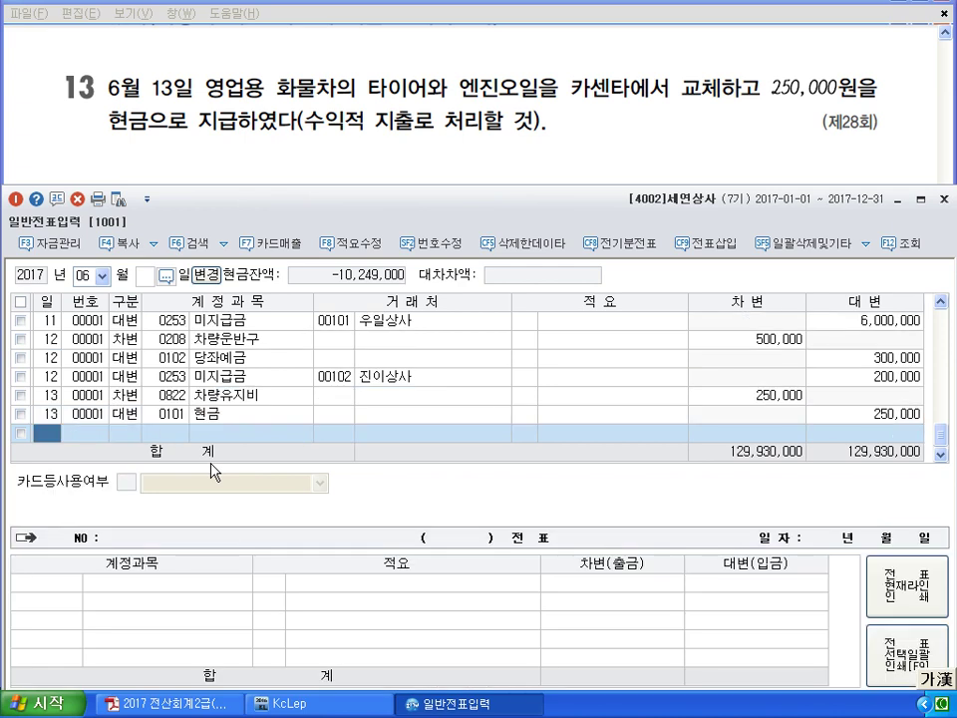
Add a June 14 debit line for account 0822 차량유지비 with an amount of 150,000.
{"action": "type", "text": "14"}
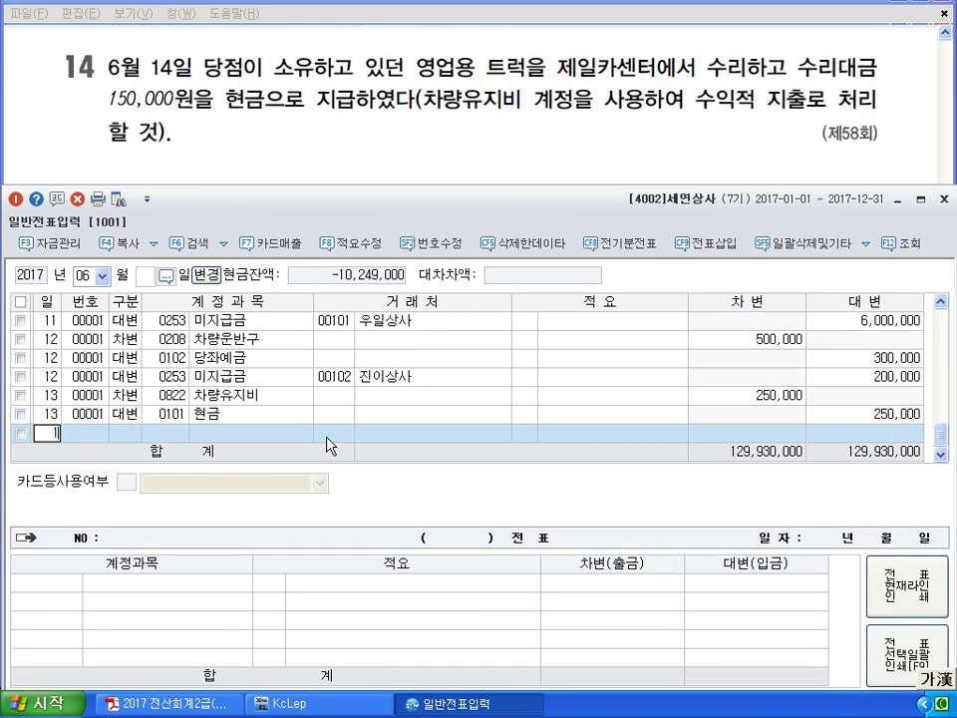
{"action": "key", "text": "Return"}
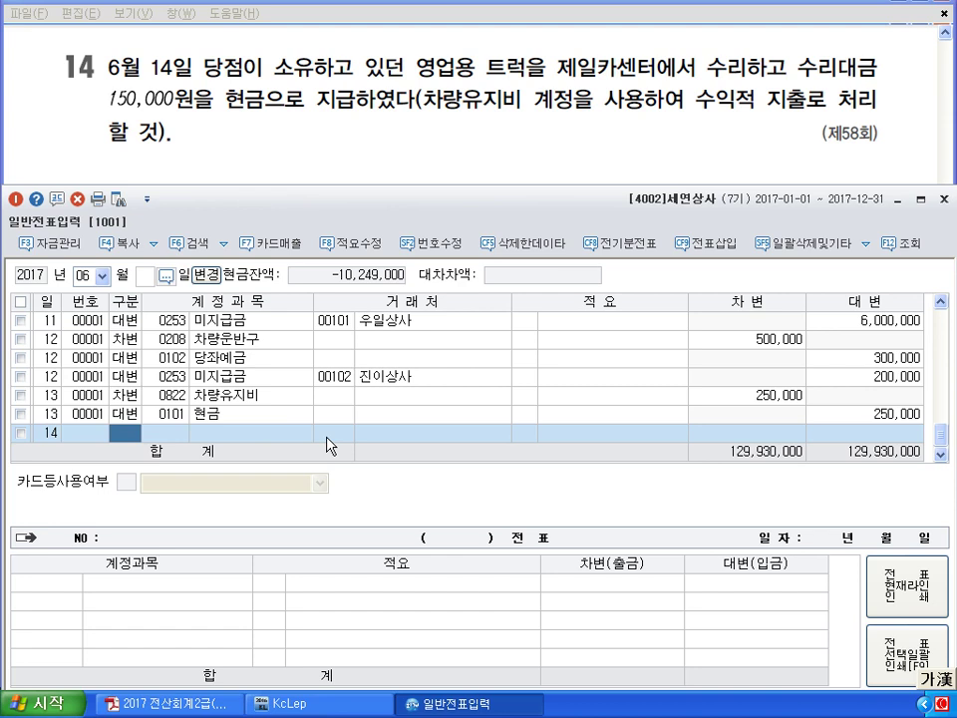
{"action": "type", "text": "3"}
{"action": "key", "text": "Return"}
{"action": "type", "text": "822"}
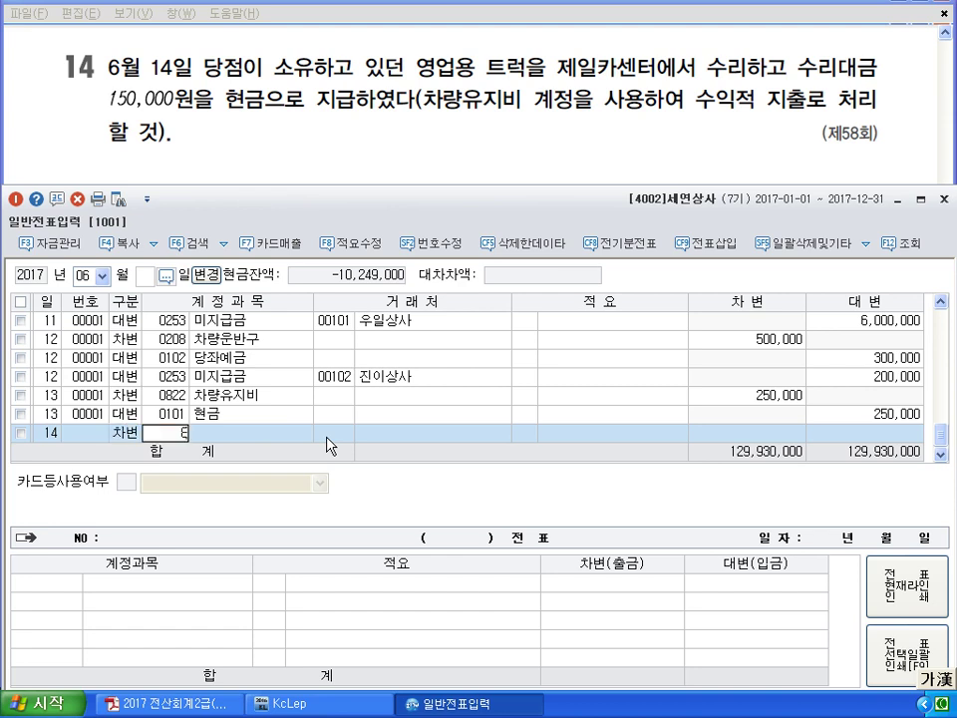
{"action": "key", "text": "Return"}
{"action": "key", "text": "Return"}
{"action": "key", "text": "Return"}
{"action": "type", "text": "150000"}
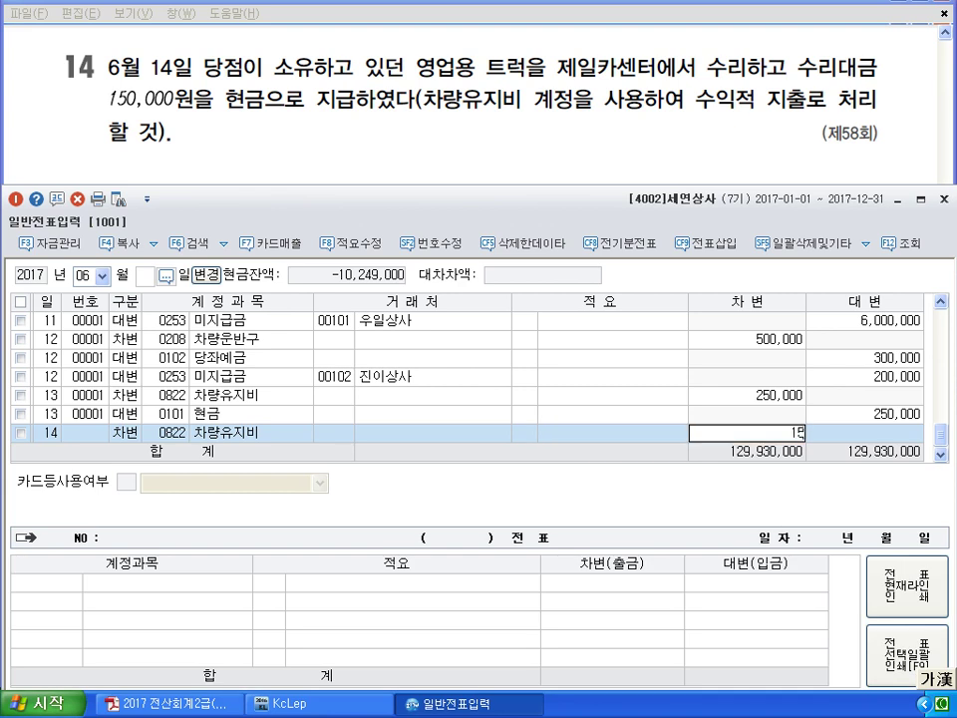
{"action": "key", "text": "Return"}
Add a June 14 credit line for account 0101 현금 with an amount of 150,000.
{"action": "type", "text": "14"}
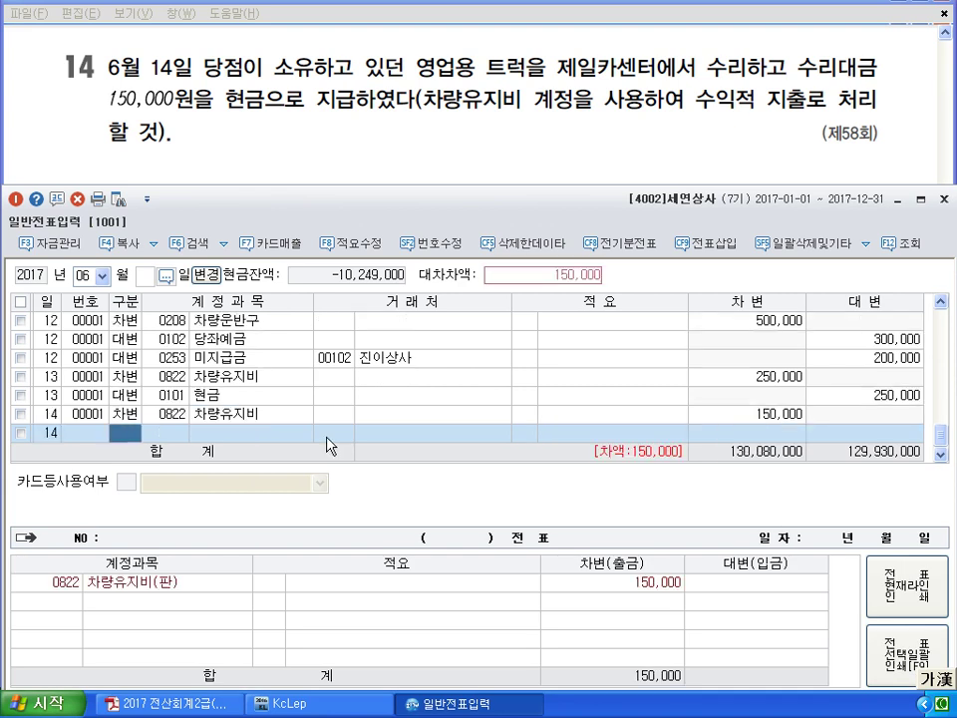
{"action": "key", "text": "Return"}
{"action": "key", "text": "Return"}
{"action": "type", "text": "4"}
{"action": "key", "text": "Return"}
{"action": "type", "text": "101"}
{"action": "key", "text": "Return"}
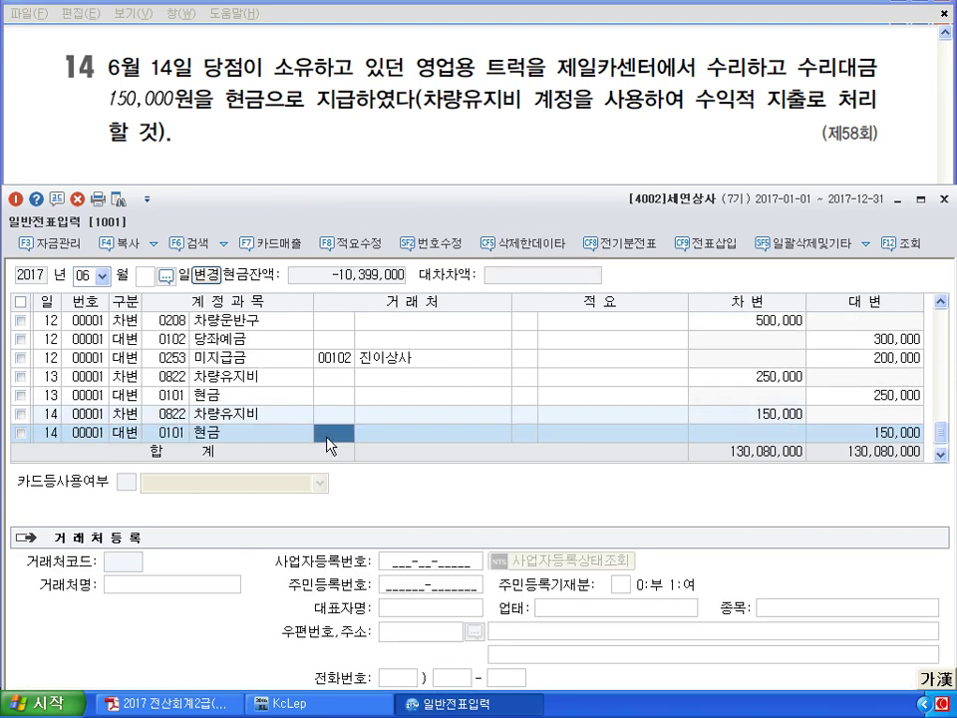
{"action": "key", "text": "Left"}
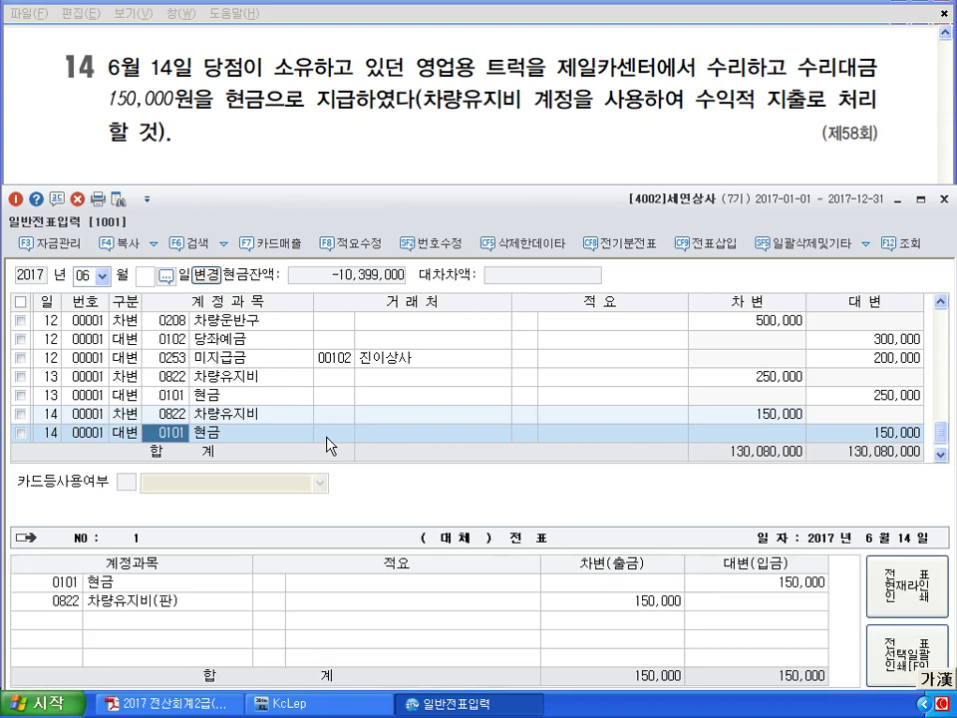
{"action": "key", "text": "Return"}
{"action": "key", "text": "Return"}
{"action": "key", "text": "Return"}
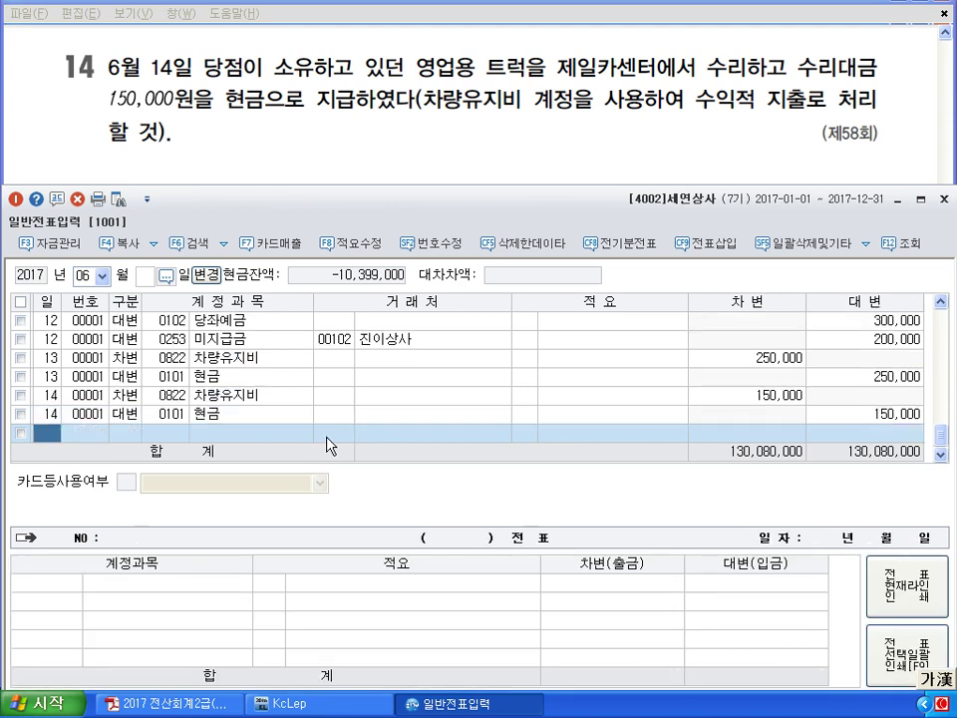
Add a June 15 debit line of 90,000 for the 판매관리비 repair account 0820 수선비.
{"action": "type", "text": "15"}
{"action": "key", "text": "Return"}
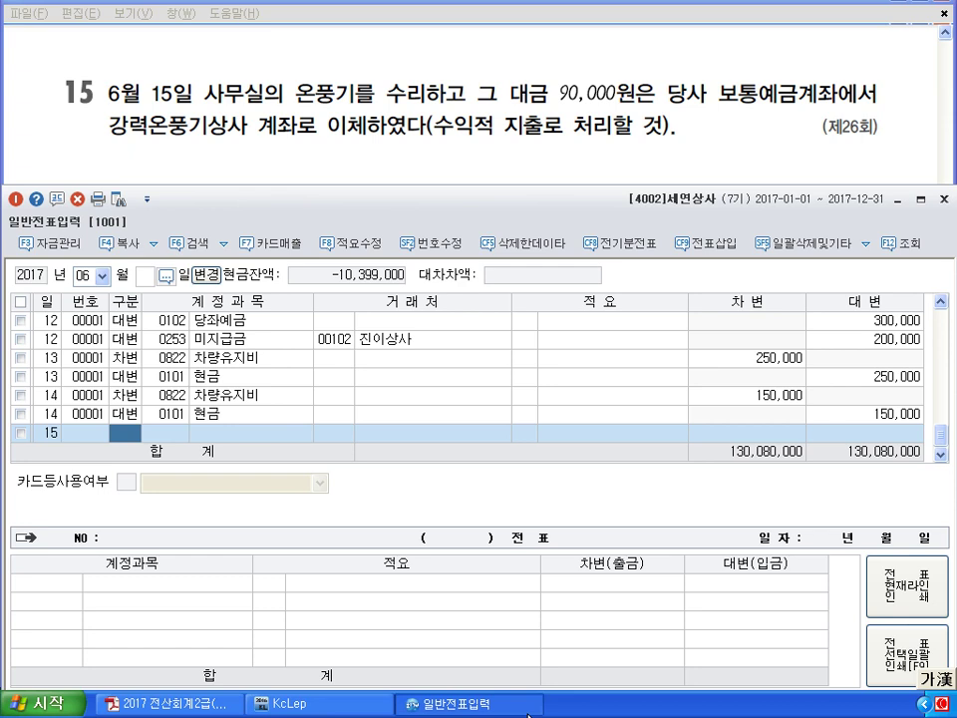
{"action": "type", "text": "3"}
{"action": "key", "text": "Return"}
{"action": "type", "text": "8"}
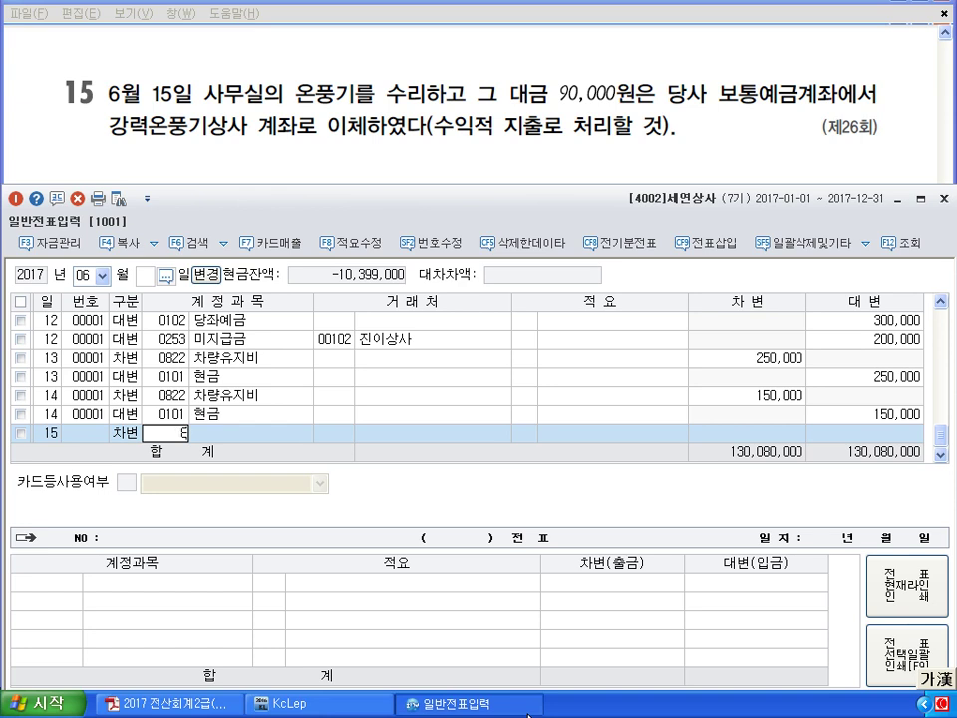
{"action": "type", "text": "20"}
{"action": "key", "text": "Return"}
{"action": "key", "text": "Return"}
{"action": "key", "text": "Return"}
{"action": "type", "text": "90,000"}
{"action": "key", "text": "Return"}
Add a June 15 credit line for account 0103 보통예금 with an amount of 90,000.
{"action": "type", "text": "4"}
{"action": "key", "text": "Return"}
{"action": "type", "text": "10"}
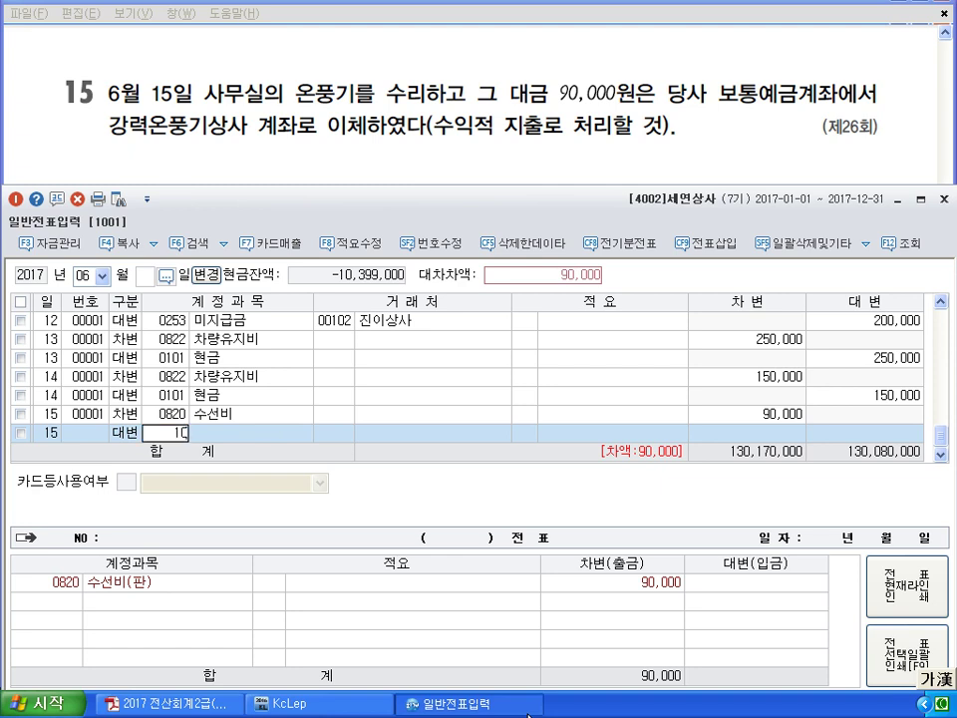
{"action": "type", "text": "3"}
{"action": "key", "text": "Return"}
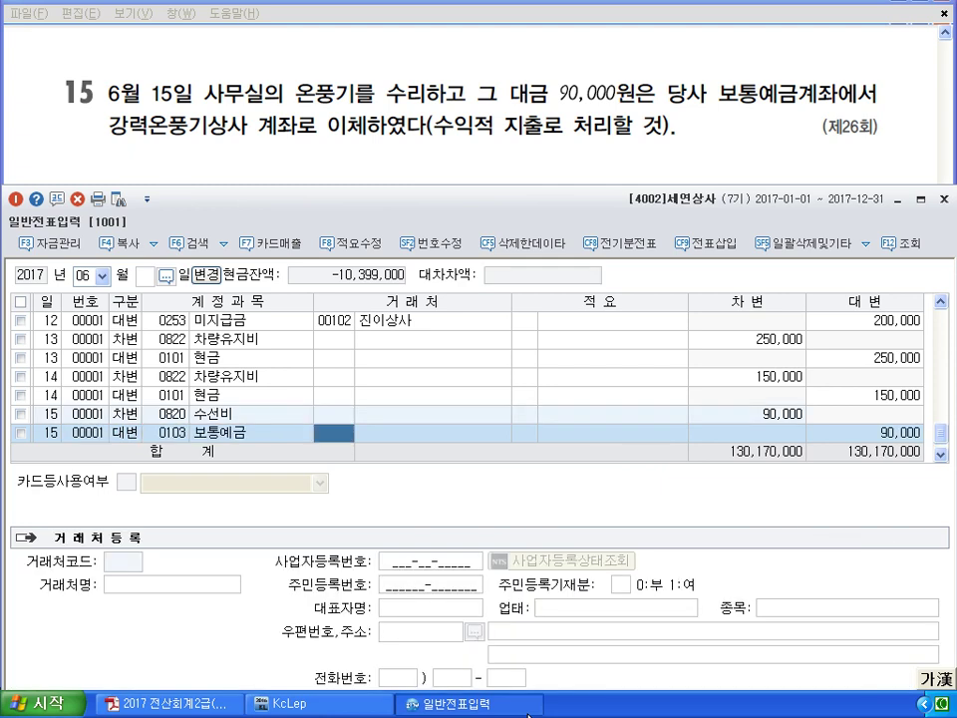
Complete the June 15 보통예금 credit line with no trading partner or description and go to a new voucher line.
{"action": "key", "text": "Return"}
{"action": "key", "text": "Return"}
{"action": "key", "text": "Return"}
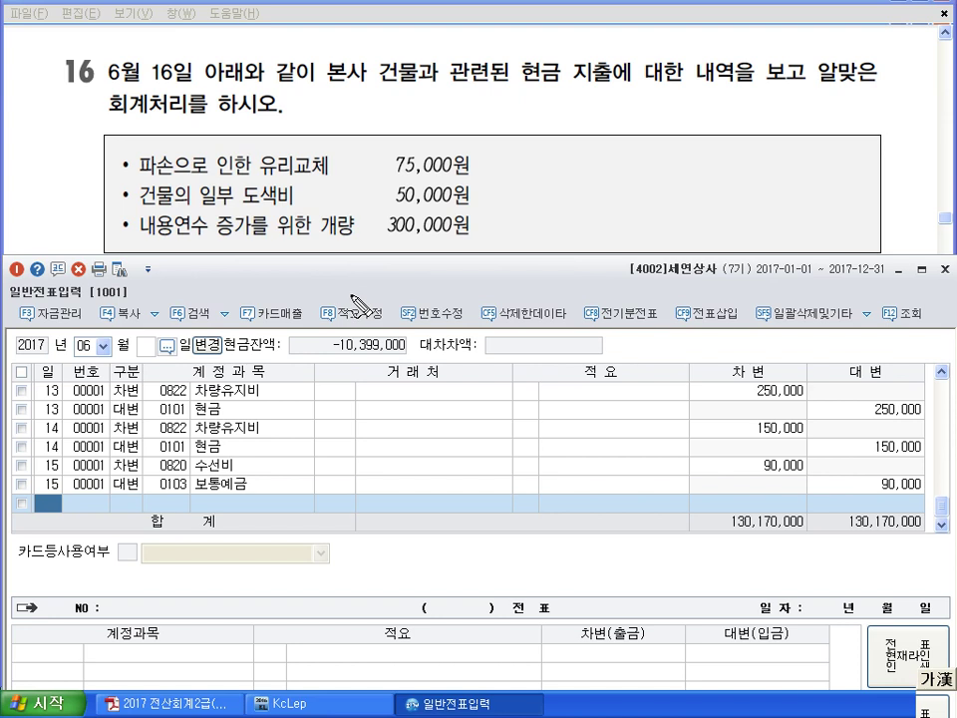
Annotate problem 16 by bracketing the 75,000 and 50,000 items as 비용 and circling 300,000, and clear the markings.
{"action": "left_click_drag", "start_coordinate": [264, 177], "coordinate": [321, 180]}
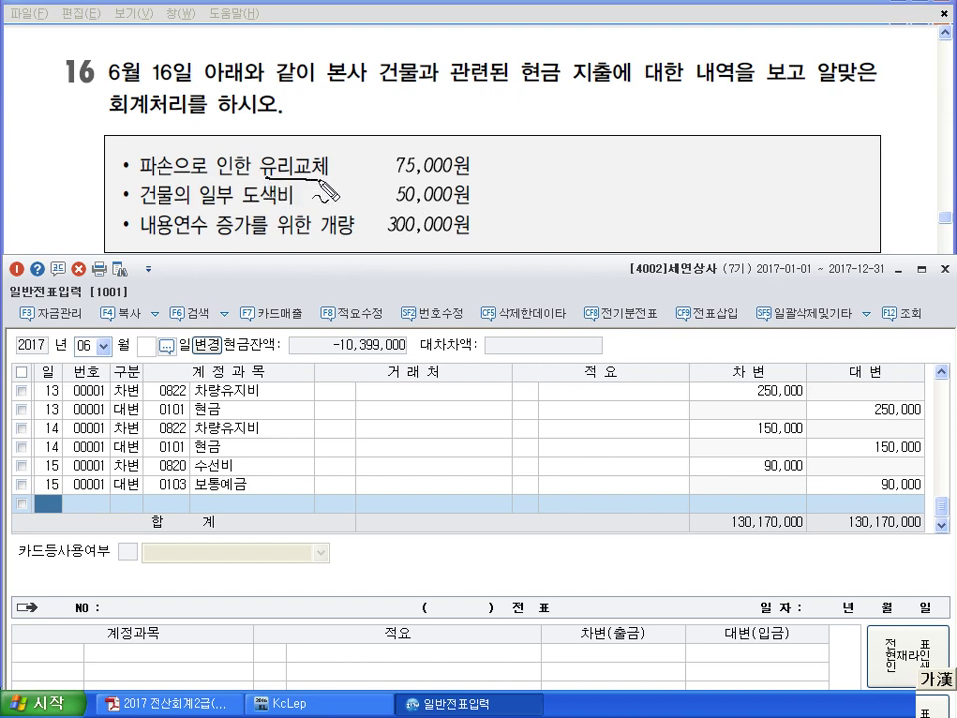
{"action": "mouse_move", "coordinate": [396, 39]}
{"action": "left_mouse_down"}
{"action": "mouse_move", "coordinate": [371, 72]}
{"action": "mouse_move", "coordinate": [404, 41]}
{"action": "left_mouse_up"}
{"action": "left_click_drag", "start_coordinate": [476, 196], "coordinate": [493, 194]}
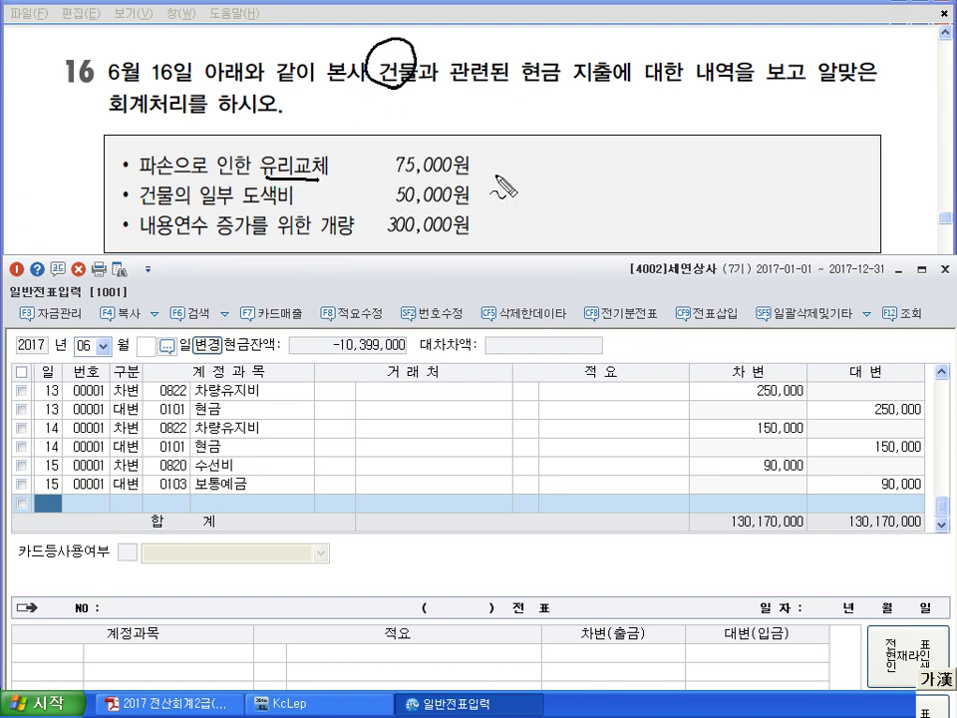
{"action": "left_click_drag", "start_coordinate": [251, 204], "coordinate": [305, 204]}
{"action": "left_click_drag", "start_coordinate": [140, 243], "coordinate": [267, 242]}
{"action": "mouse_move", "coordinate": [457, 213]}
{"action": "left_mouse_down"}
{"action": "mouse_move", "coordinate": [373, 241]}
{"action": "mouse_move", "coordinate": [443, 266]}
{"action": "mouse_move", "coordinate": [460, 257]}
{"action": "left_mouse_up"}
{"action": "mouse_move", "coordinate": [479, 160]}
{"action": "left_mouse_down"}
{"action": "mouse_move", "coordinate": [496, 196]}
{"action": "mouse_move", "coordinate": [479, 228]}
{"action": "left_mouse_up"}
{"action": "left_click_drag", "start_coordinate": [506, 169], "coordinate": [544, 204]}
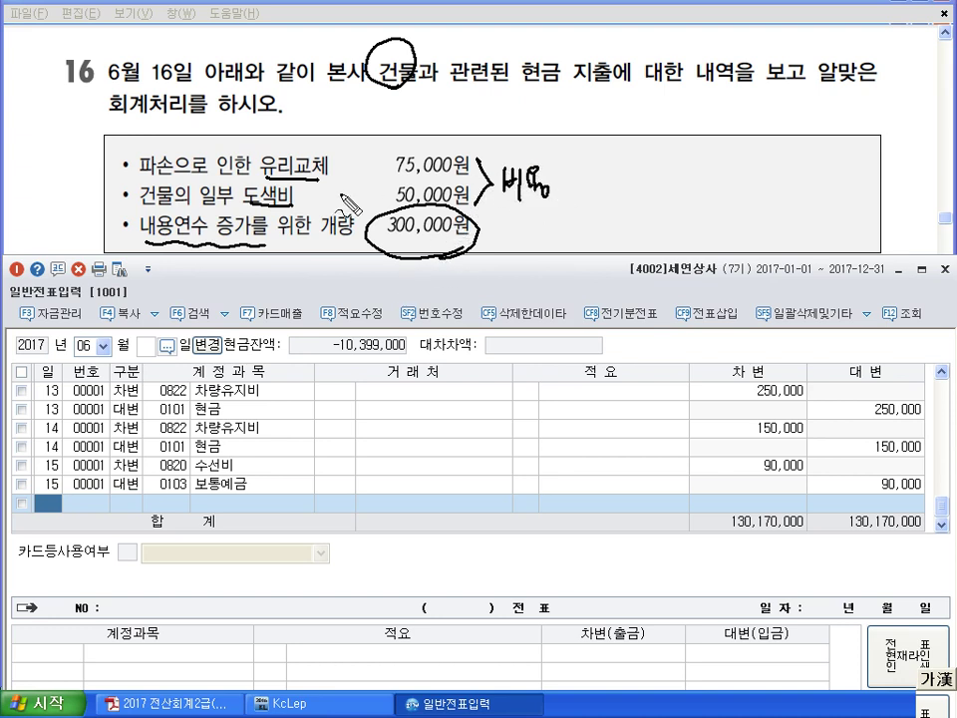
{"action": "key", "text": "Escape"}
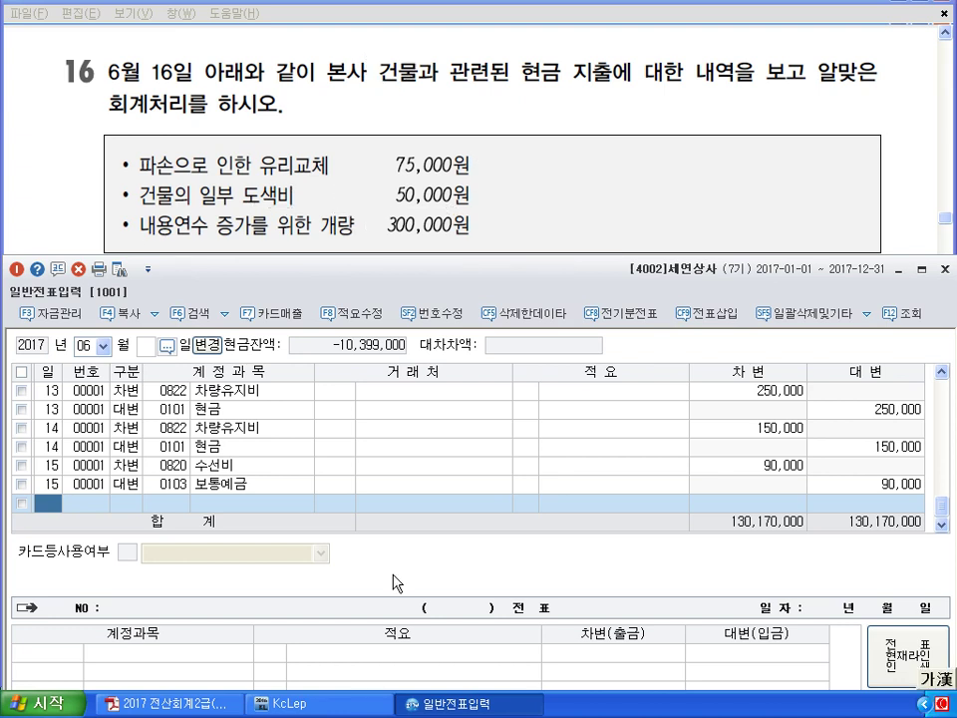
Add a June 16 debit line for account 0820 수선비 with an amount of 125,000.
{"action": "type", "text": "16"}
{"action": "key", "text": "Return"}
{"action": "type", "text": "3"}
{"action": "key", "text": "Return"}
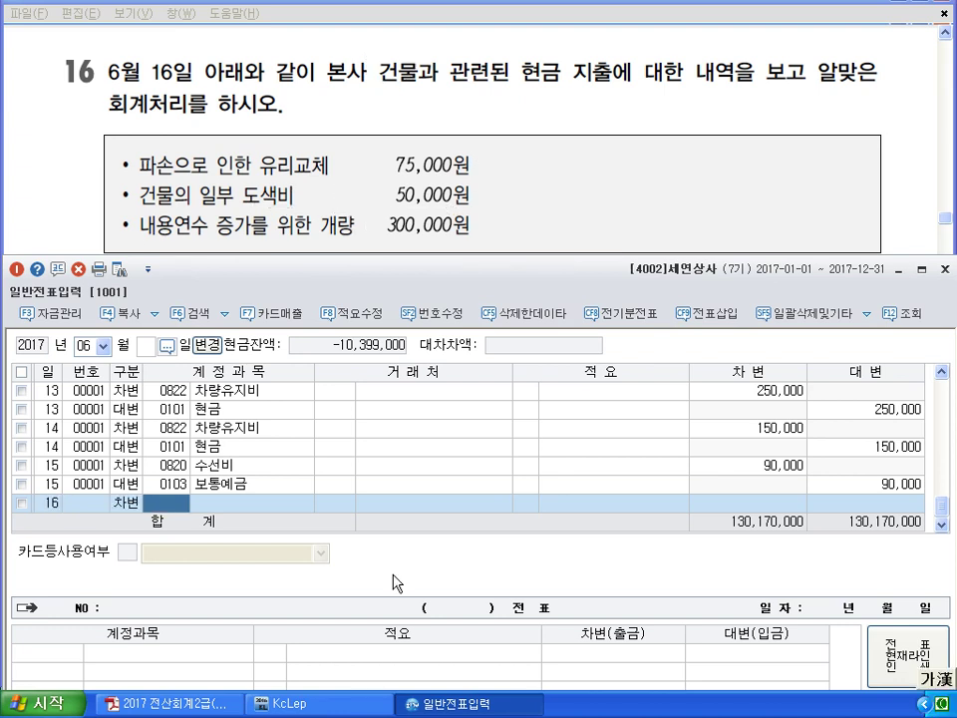
{"action": "type", "text": "820"}
{"action": "key", "text": "Return"}
{"action": "key", "text": "Return"}
{"action": "key", "text": "Return"}
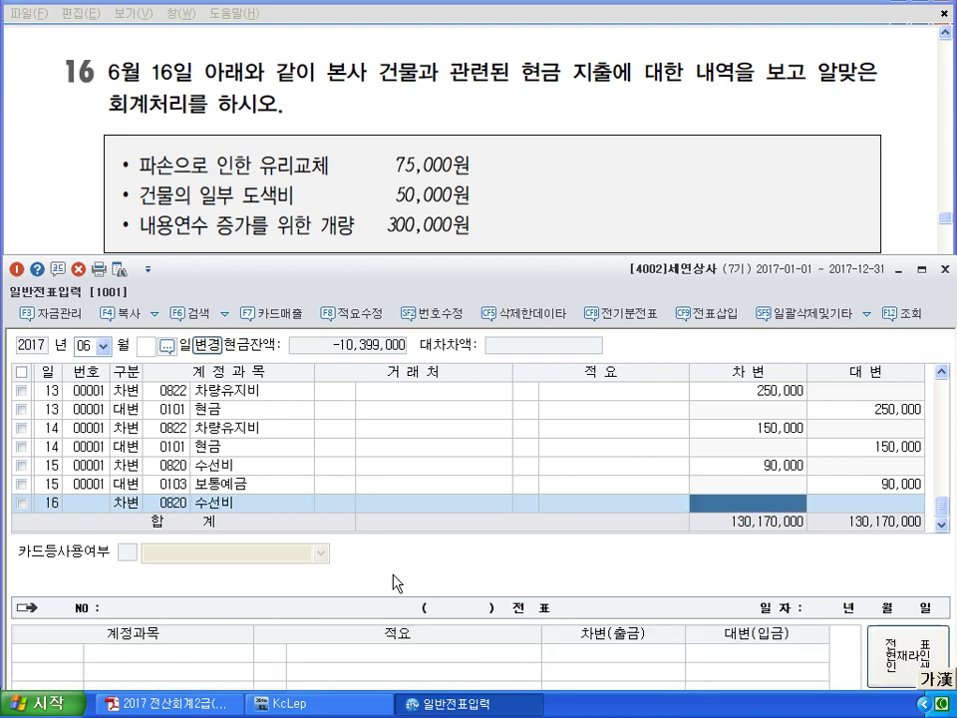
{"action": "type", "text": "1250000"}
{"action": "key", "text": "Return"}
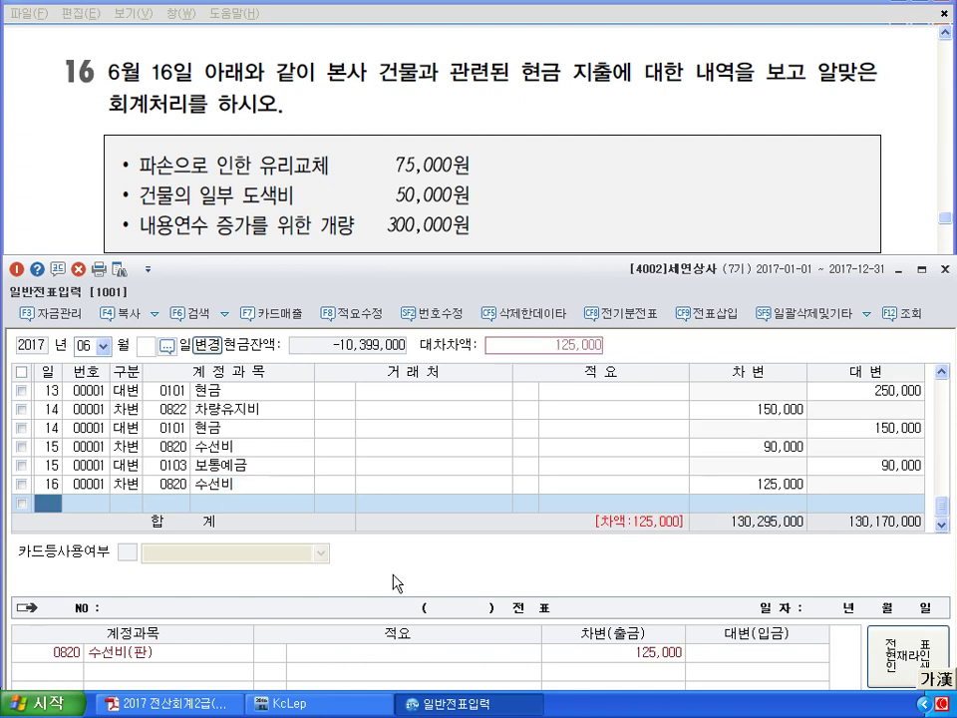
Add a June 16 debit line for account 0202 건물 with an amount of 300,000.
{"action": "type", "text": "3"}
{"action": "key", "text": "Return"}
{"action": "type", "text": "202"}
{"action": "key", "text": "Return"}
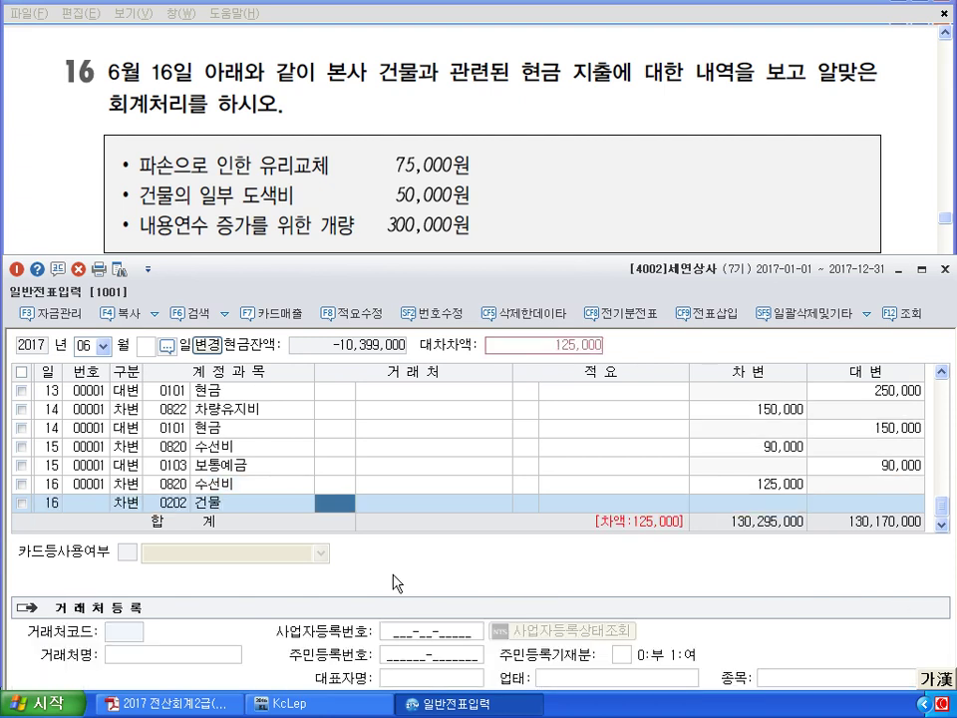
{"action": "key", "text": "Return"}
{"action": "key", "text": "Return"}
{"action": "key", "text": "Return"}
{"action": "type", "text": "3"}
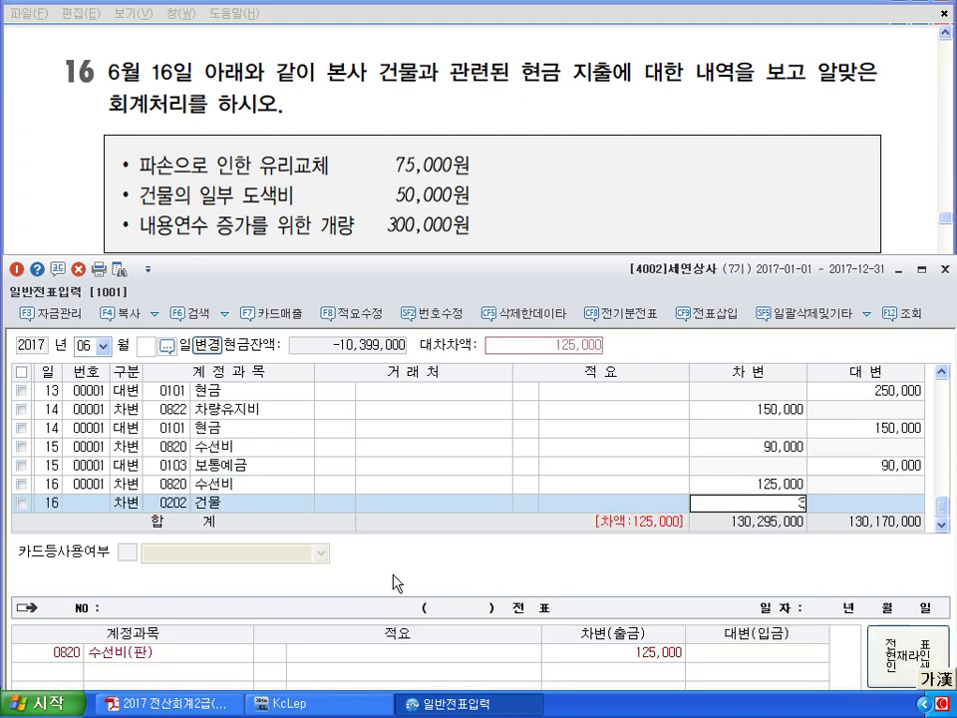
{"action": "type", "text": "00,000"}
{"action": "key", "text": "Return"}
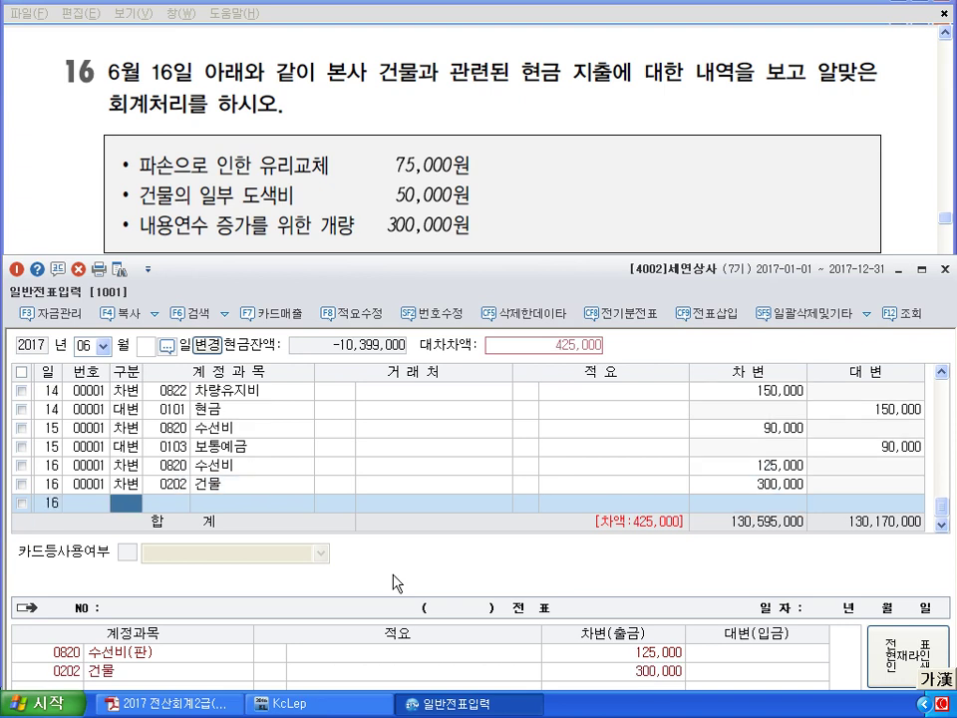
Add a June 16 credit line for account 0101 현금 with an amount of 425,000.
{"action": "type", "text": "4"}
{"action": "key", "text": "Return"}
{"action": "type", "text": "101"}
{"action": "key", "text": "Return"}
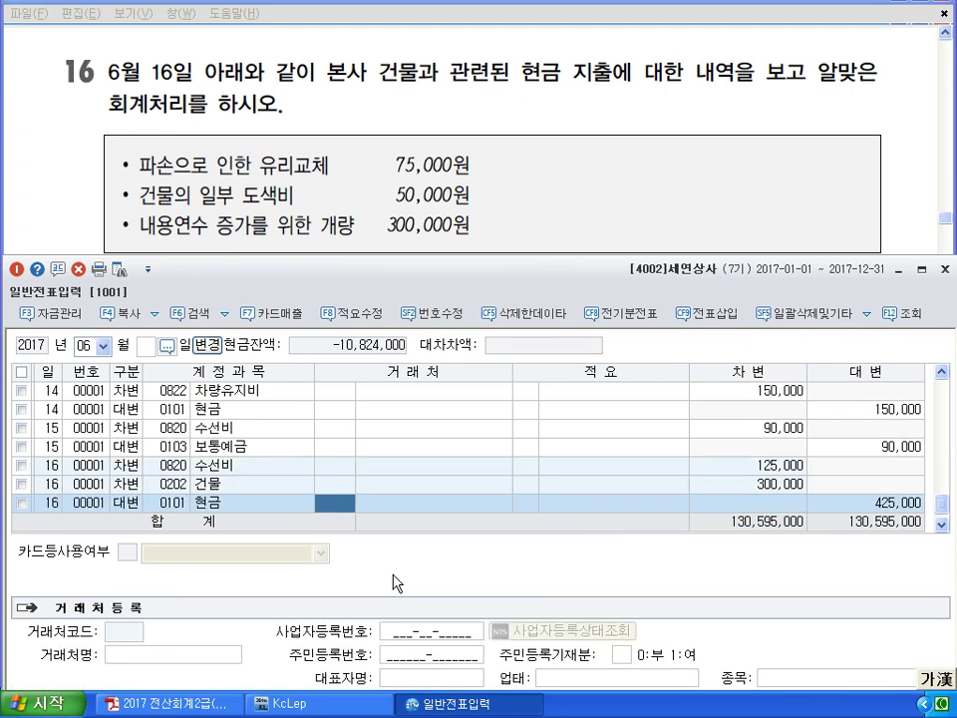
{"action": "key", "text": "Return"}
{"action": "key", "text": "Return"}
{"action": "key", "text": "Return"}
{"action": "key", "text": "Return"}
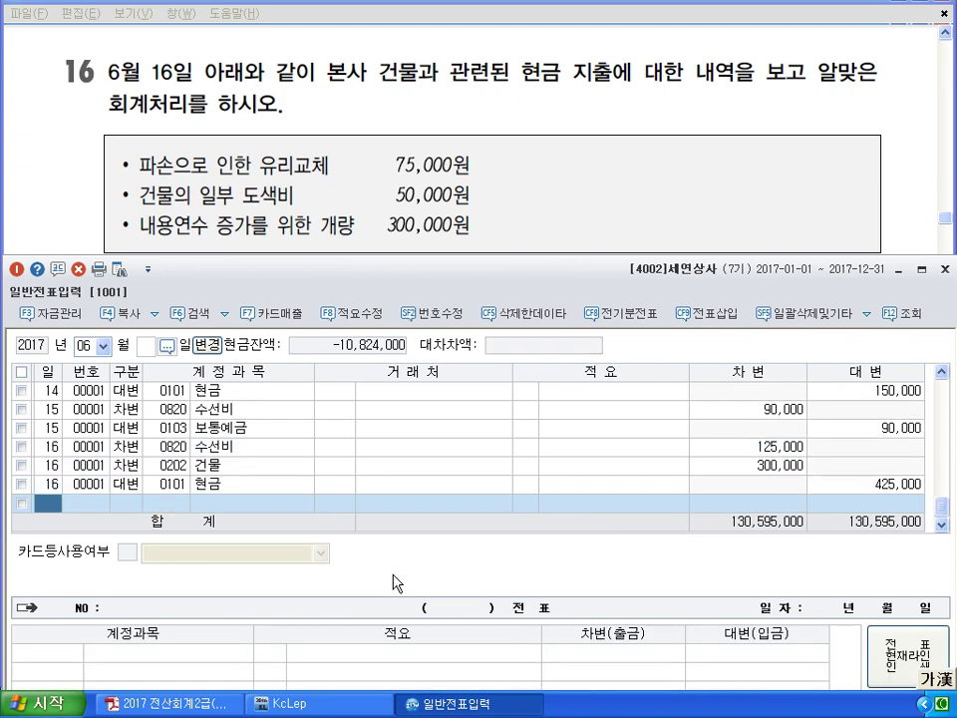